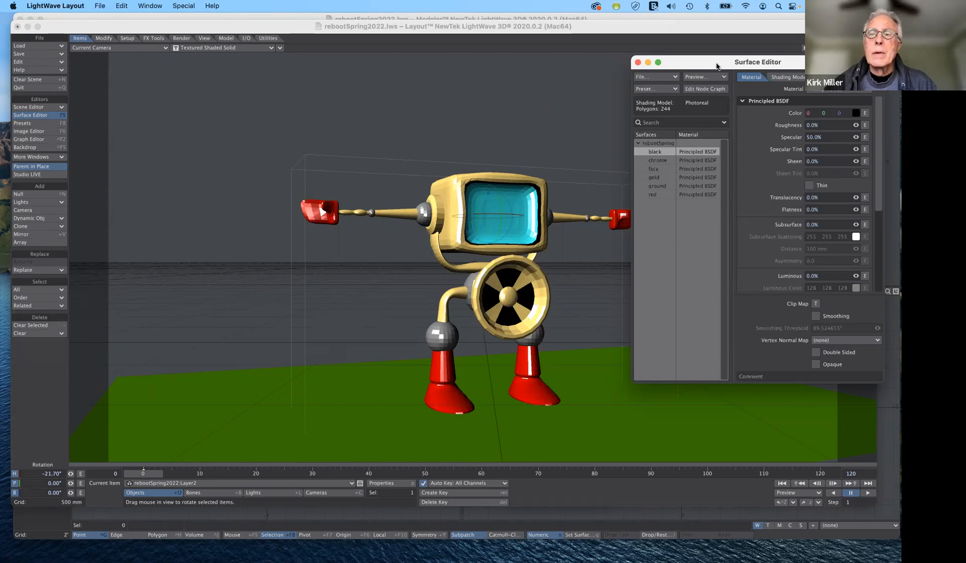
# Step: Reopen the Surface Editor and turn on smoothing for the black surface
pyautogui.moveTo(716, 64); pyautogui.dragTo(724, 63)
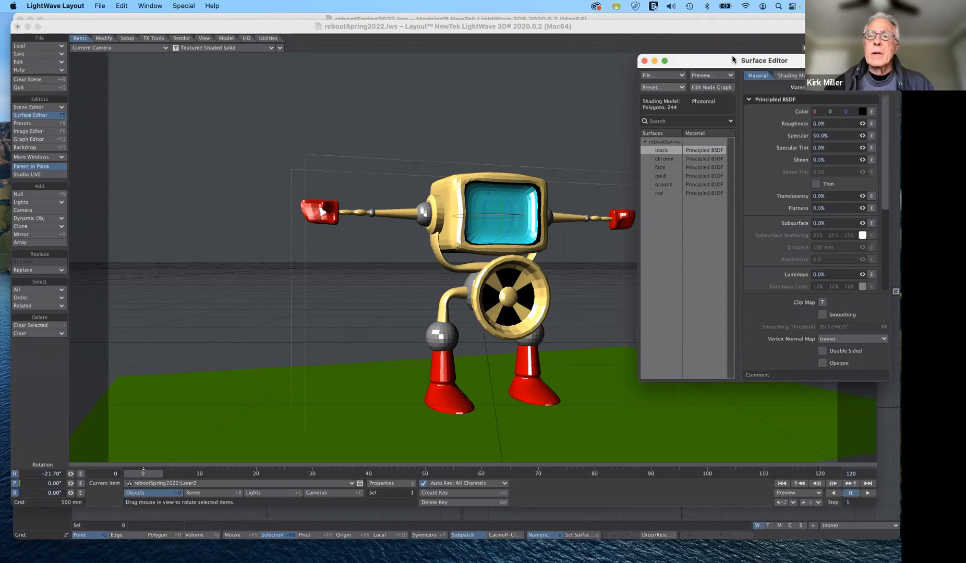
pyautogui.moveTo(727, 63); pyautogui.dragTo(729, 67)
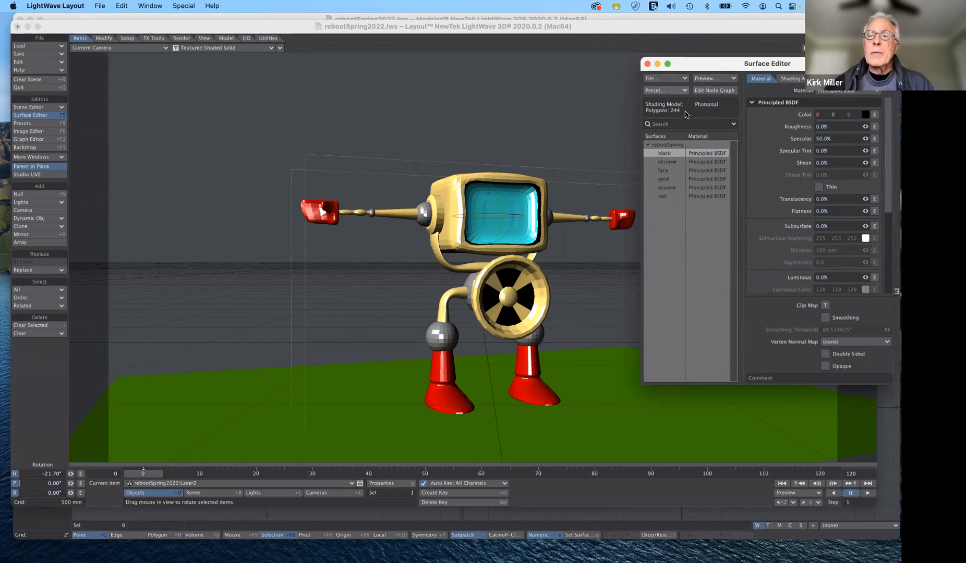
pyautogui.click(648, 63)
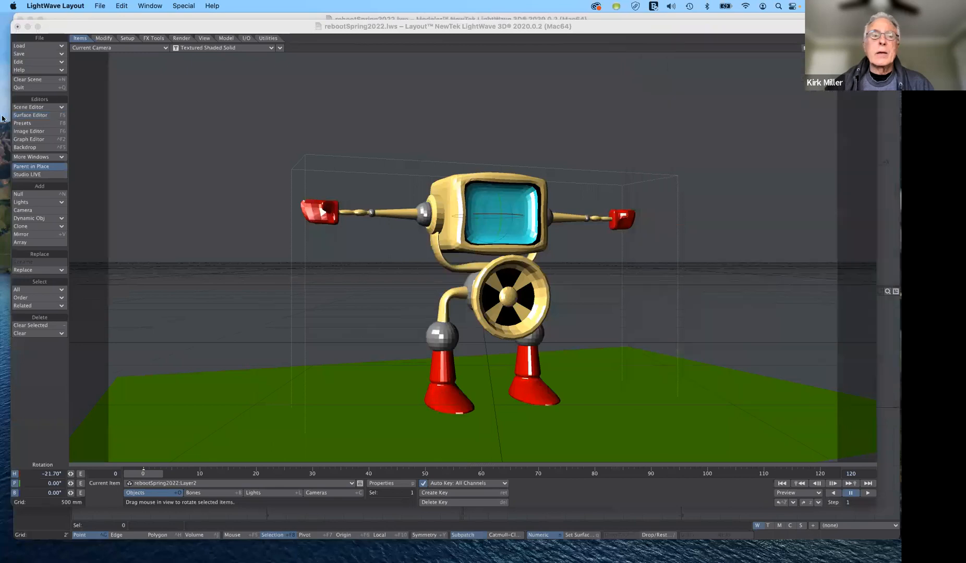
pyautogui.click(36, 116)
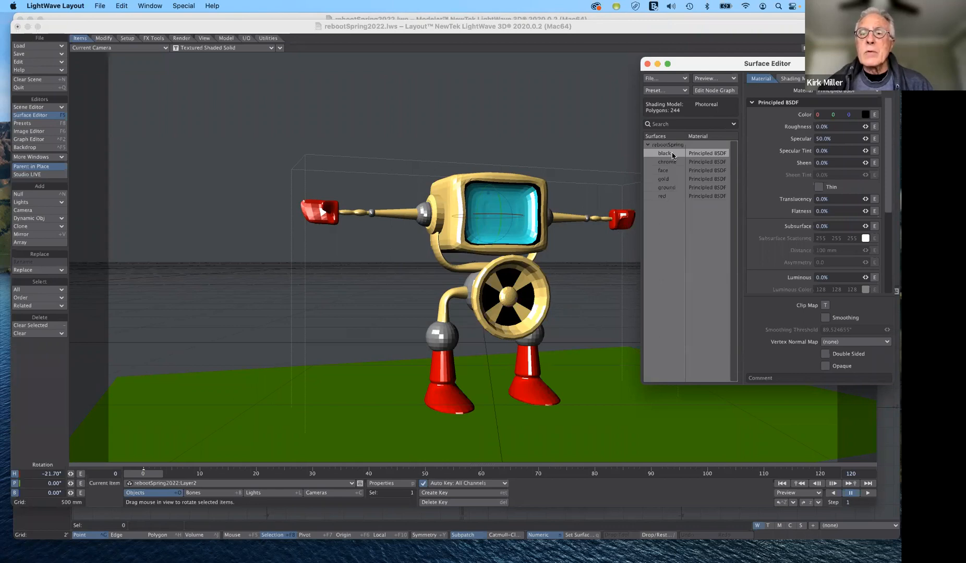
pyautogui.click(825, 318)
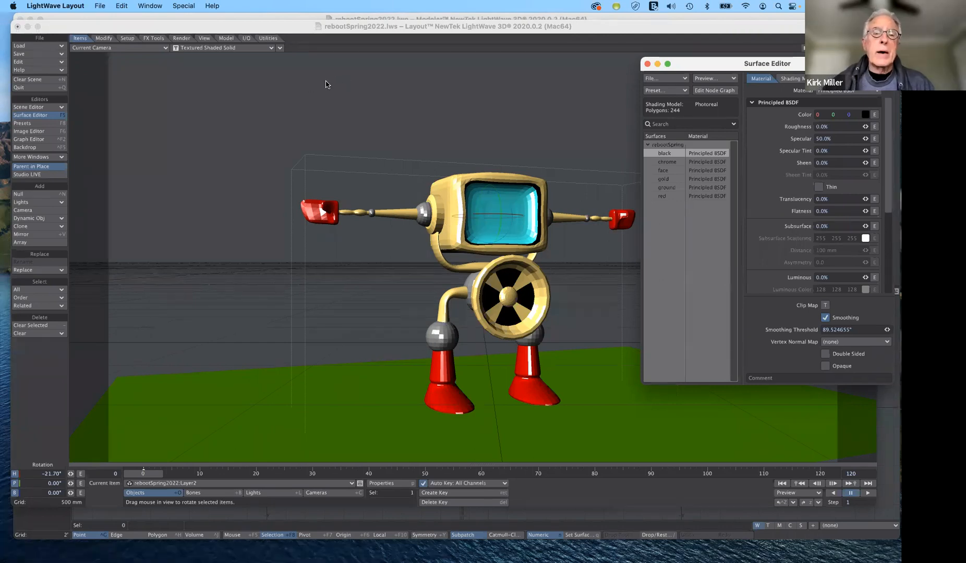
# Step: Open the surface presets, place them clear of the robot, and show the built-in Metal category
pyautogui.click(39, 127)
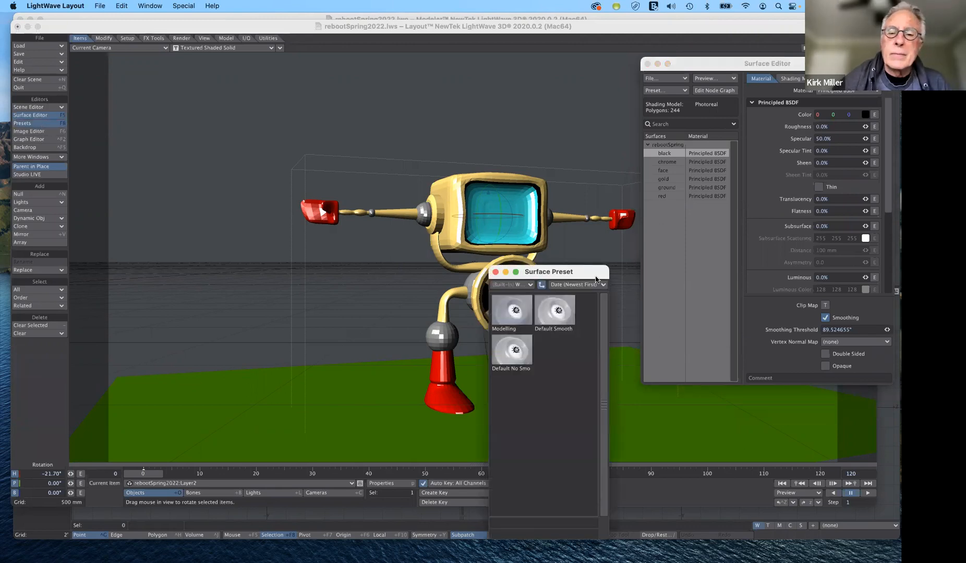
pyautogui.moveTo(598, 294); pyautogui.dragTo(243, 72)
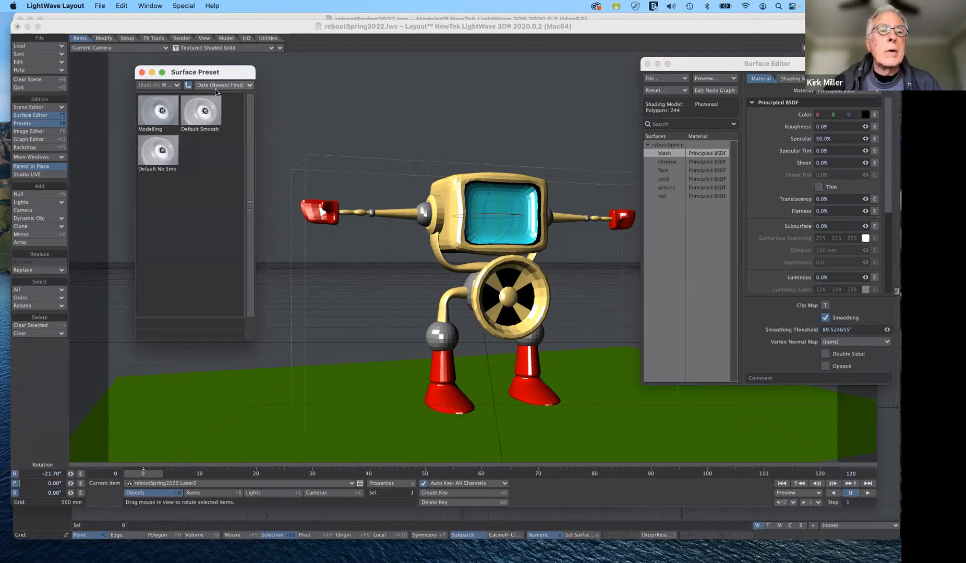
pyautogui.click(242, 85)
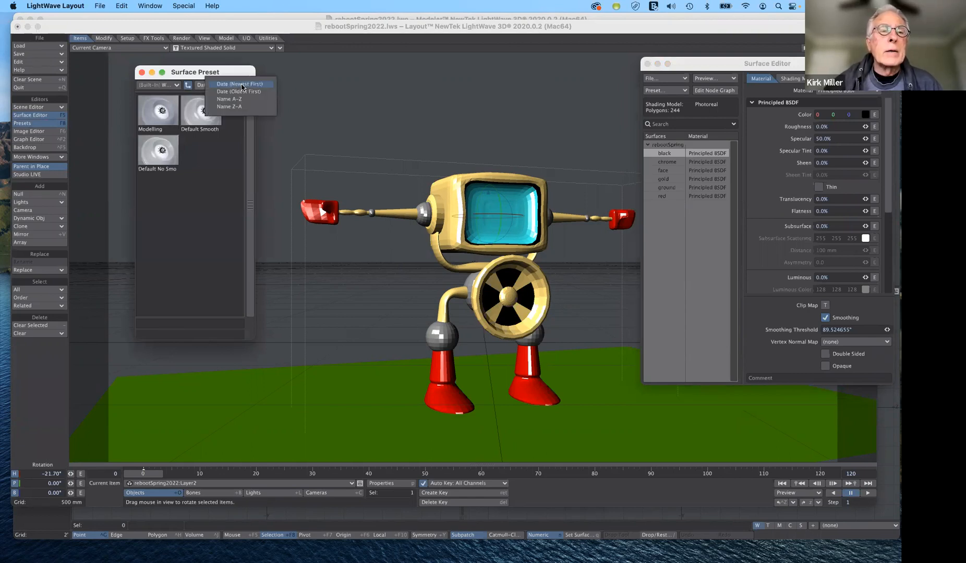
pyautogui.click(242, 85)
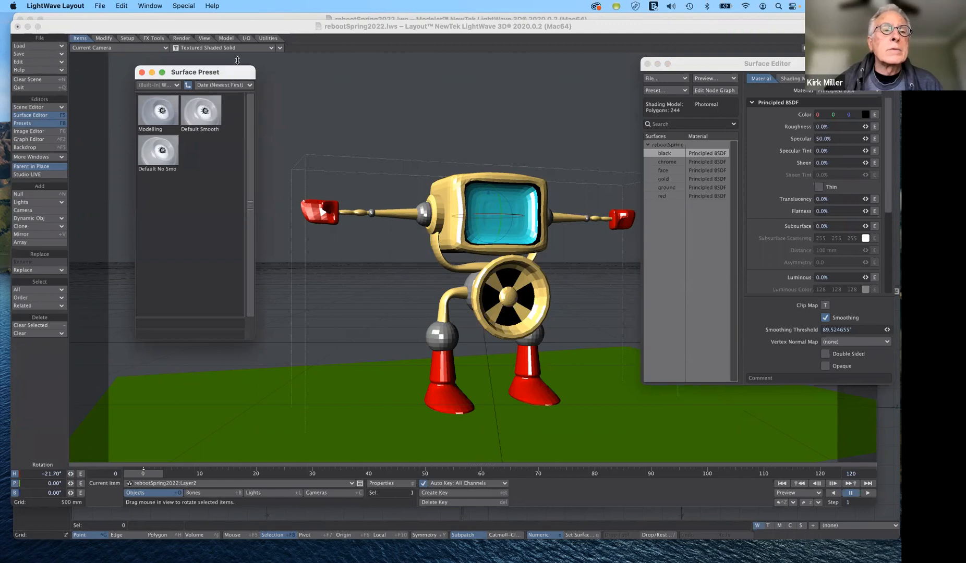
pyautogui.click(170, 86)
pyautogui.moveTo(172, 85)
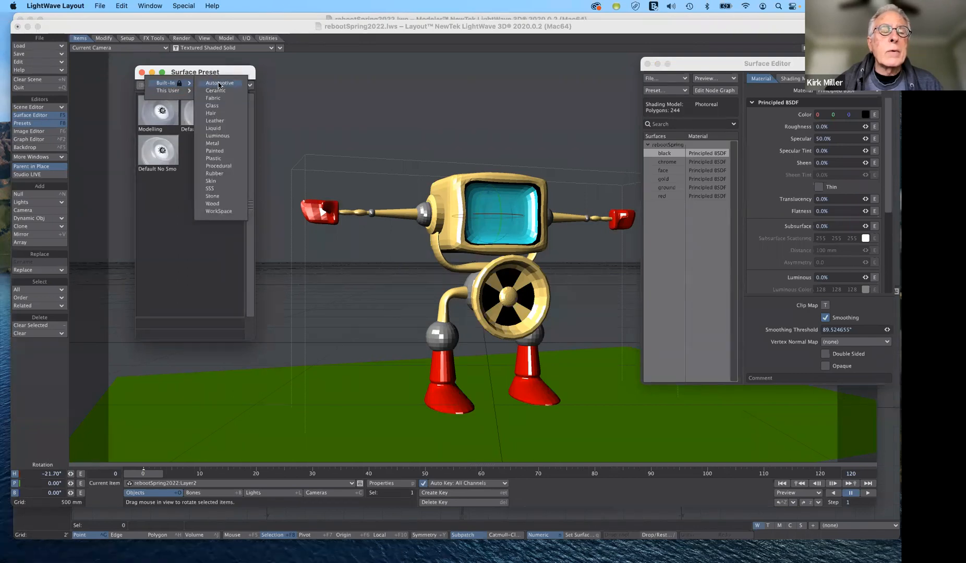
pyautogui.click(216, 144)
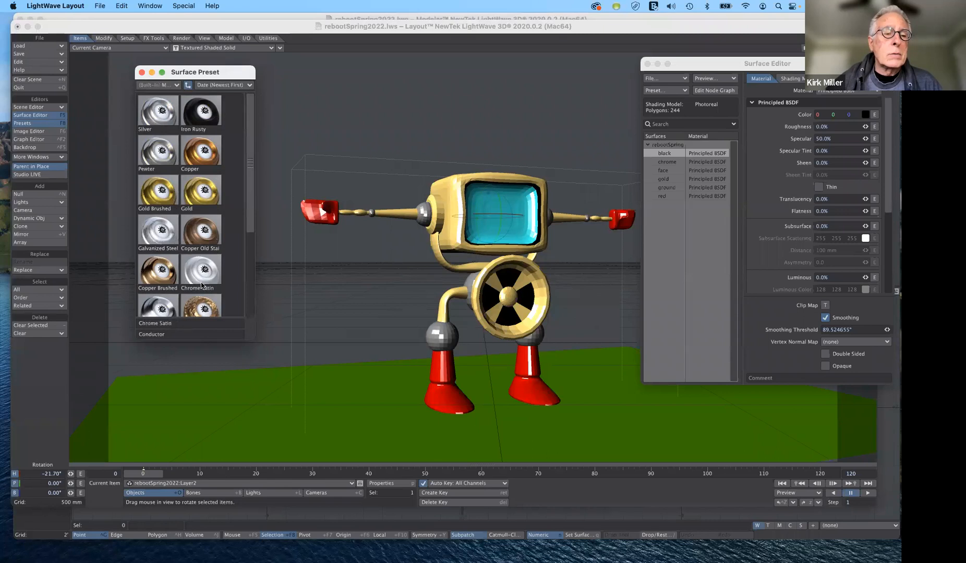
# Step: Browse the metal presets and load the Gold preset onto the gold surface
pyautogui.scroll(-2, 204, 280)
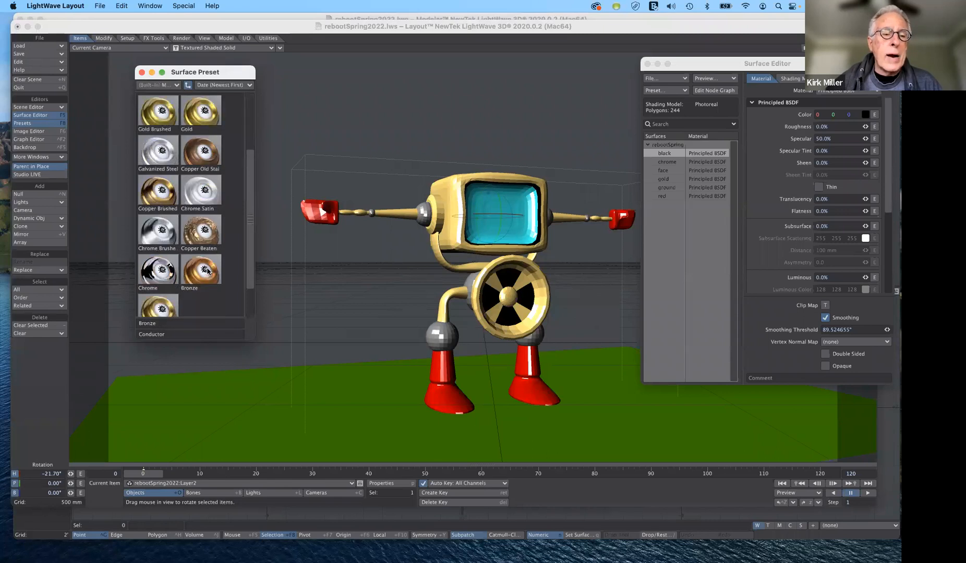
pyautogui.scroll(-5, 207, 267)
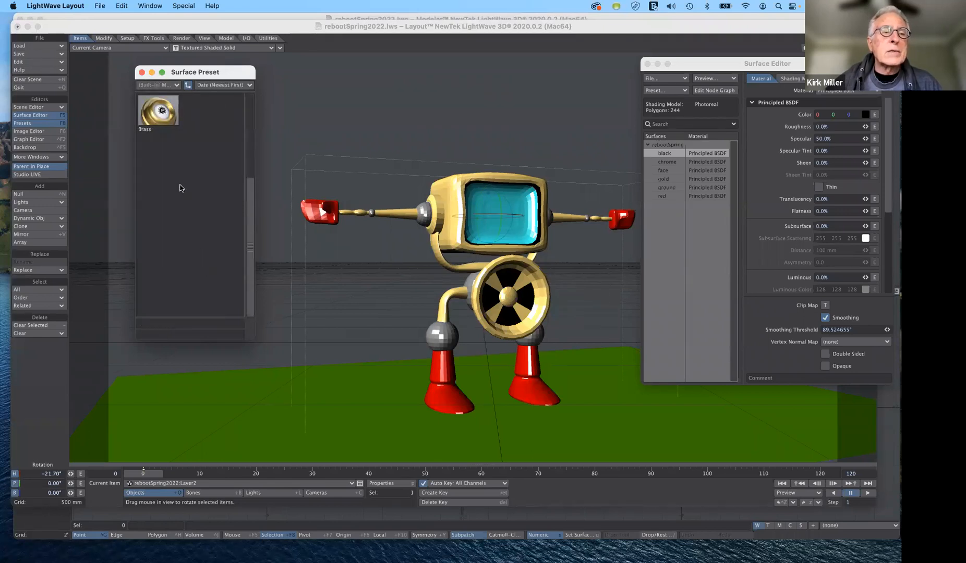
pyautogui.scroll(2, 197, 189)
pyautogui.scroll(3, 218, 197)
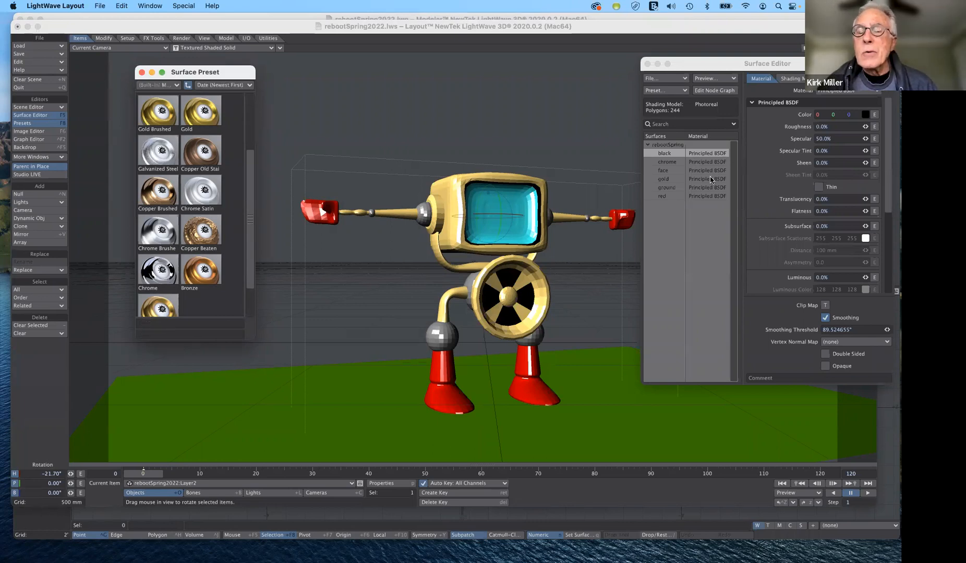
pyautogui.click(669, 180)
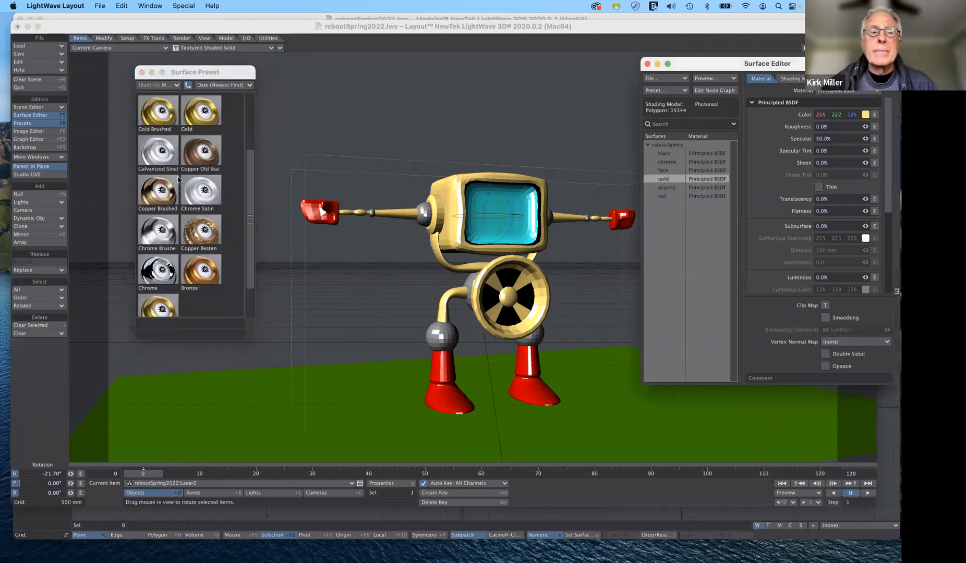
pyautogui.doubleClick(201, 112)
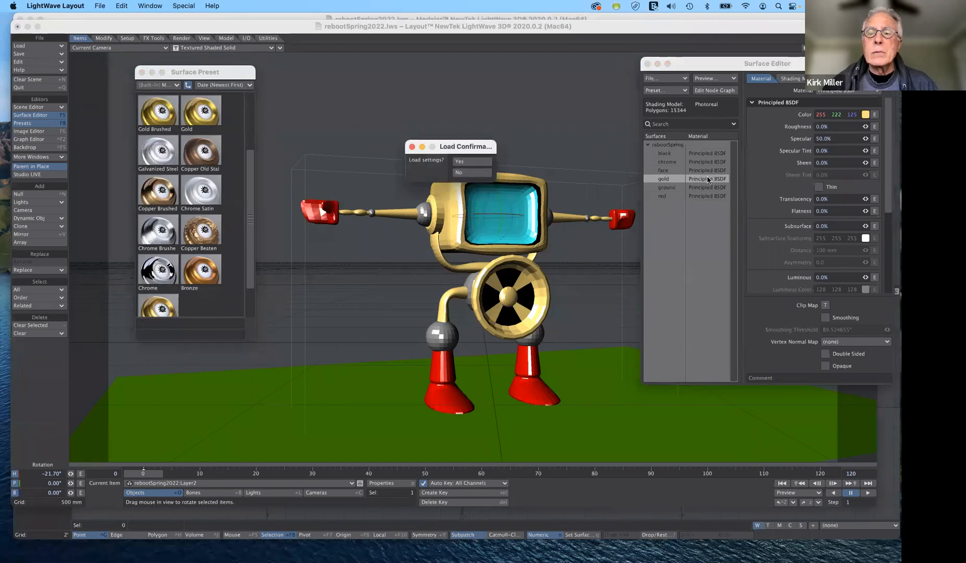
pyautogui.click(479, 162)
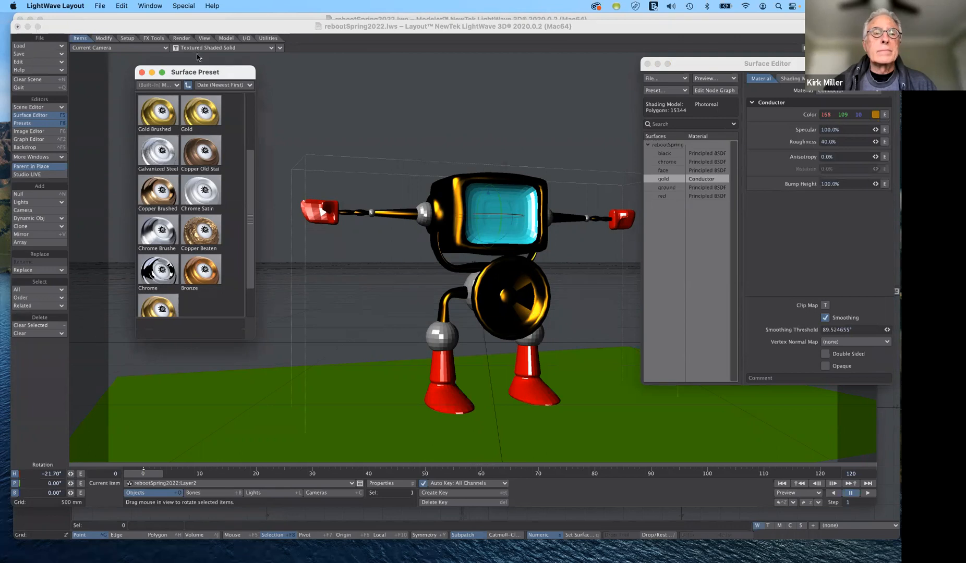
# Step: Set the camera viewport's shading to VPR and make the scene light the current item
pyautogui.moveTo(226, 75); pyautogui.dragTo(218, 137)
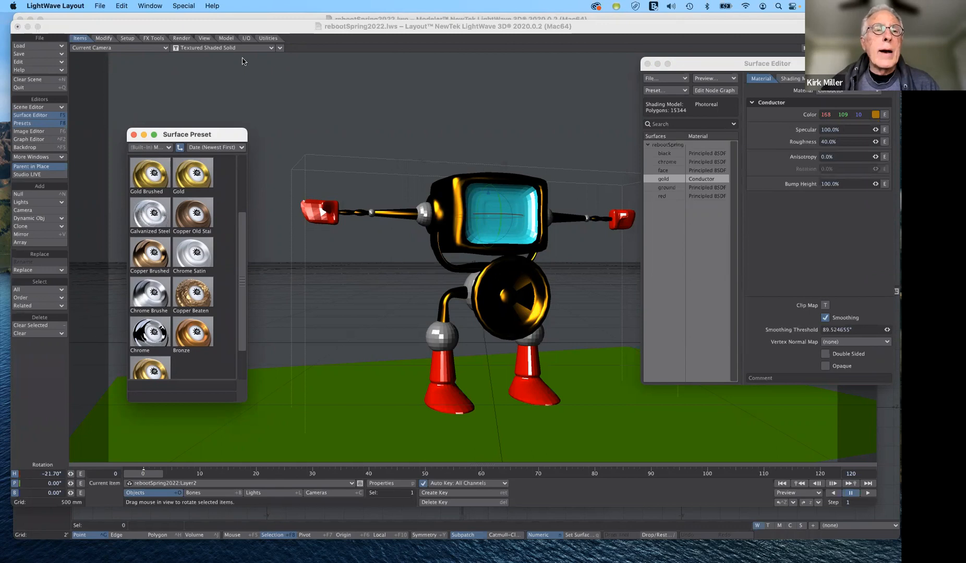
pyautogui.click(216, 48)
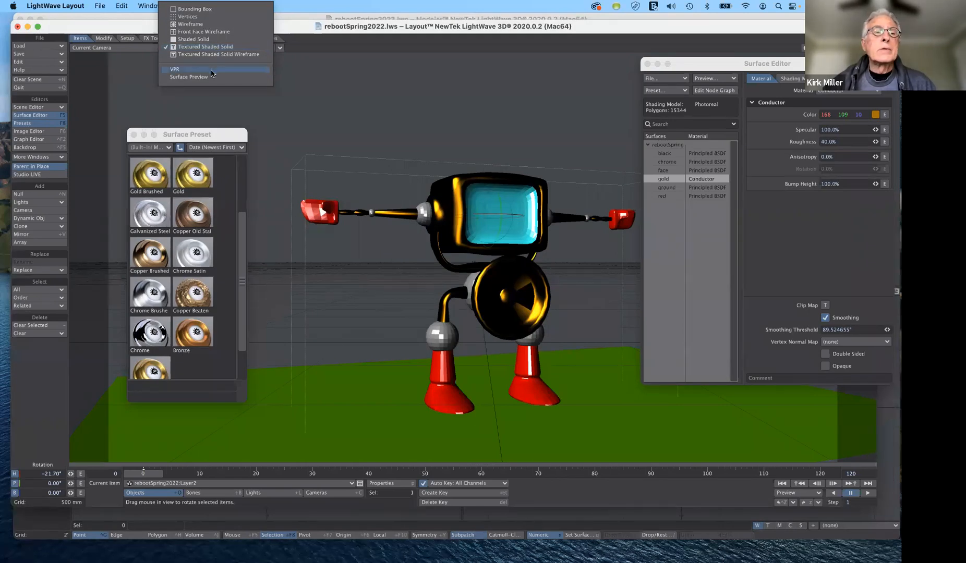
pyautogui.click(211, 71)
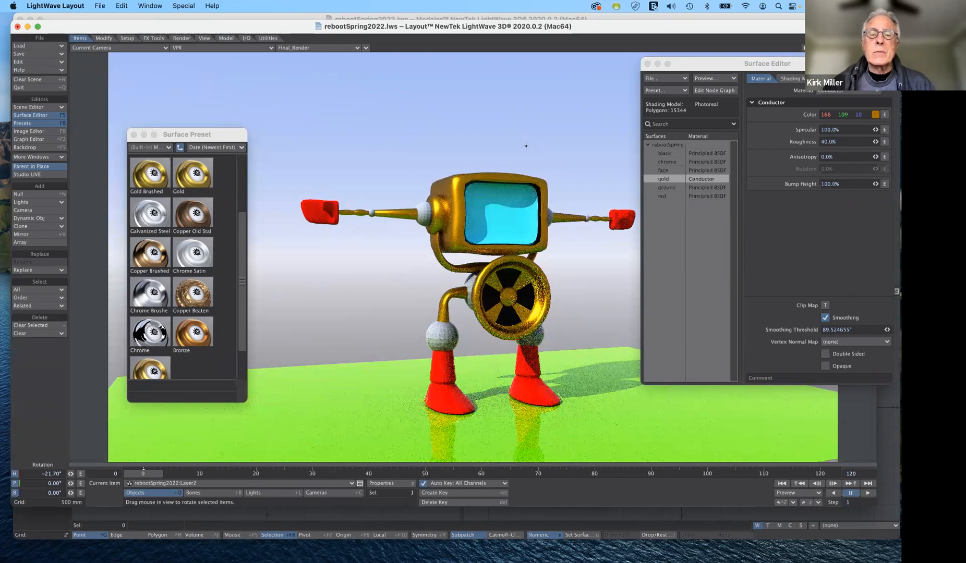
pyautogui.click(270, 495)
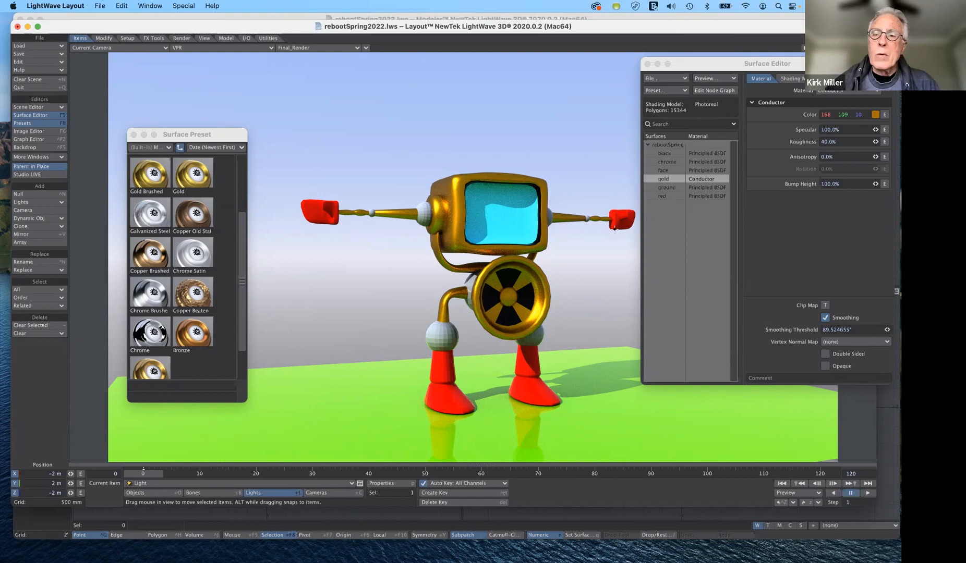
# Step: Load the Chrome metal preset onto the chrome surface
pyautogui.click(695, 163)
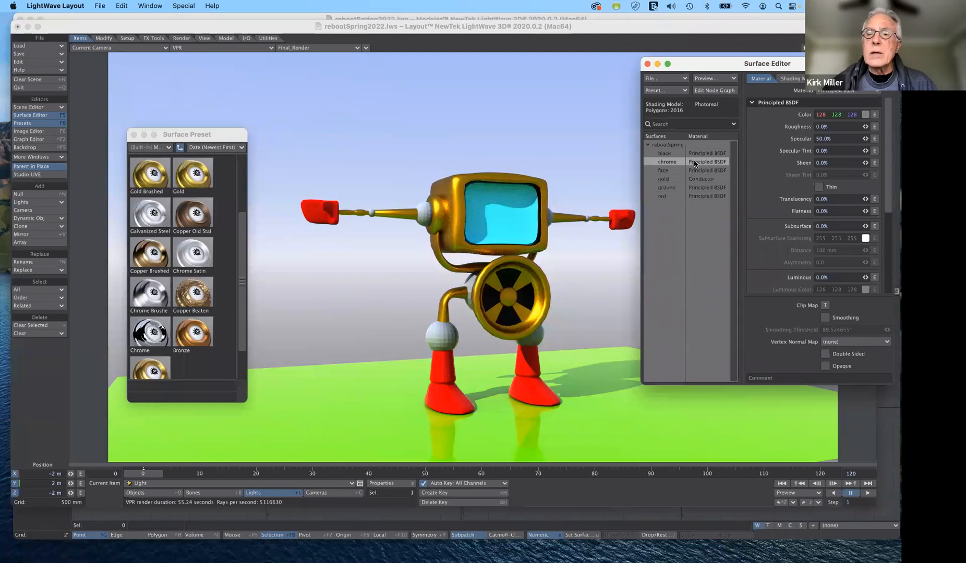
pyautogui.doubleClick(144, 336)
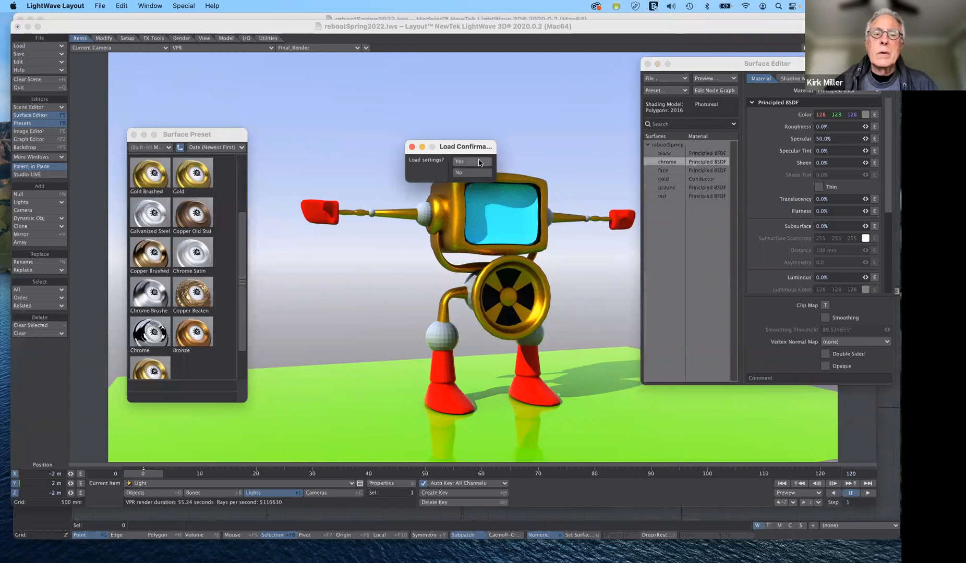
pyautogui.click(472, 161)
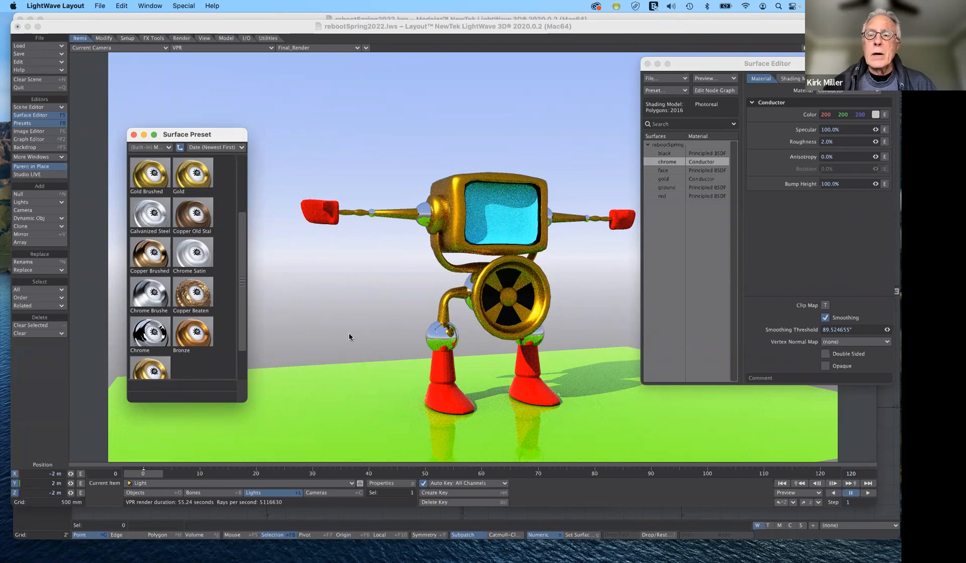
# Step: Turn on smoothing for the red surface and reposition the Surface Editor so all its settings are accessible
pyautogui.click(676, 197)
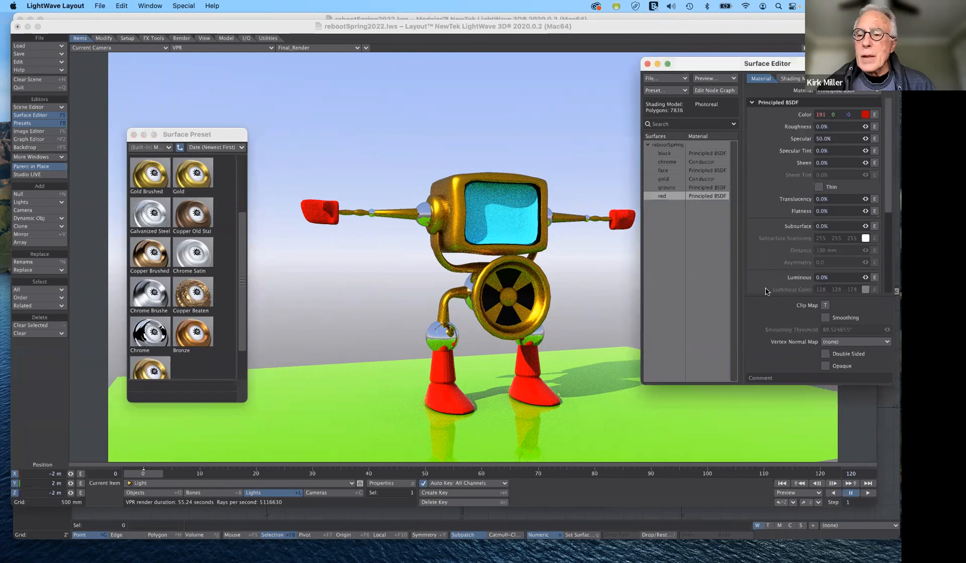
pyautogui.click(825, 319)
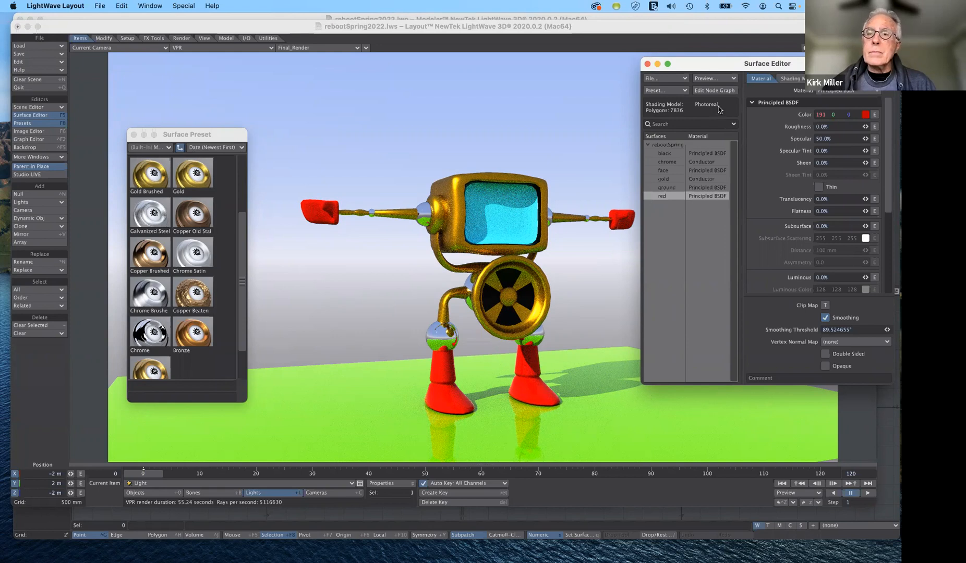
pyautogui.moveTo(789, 65); pyautogui.dragTo(764, 108)
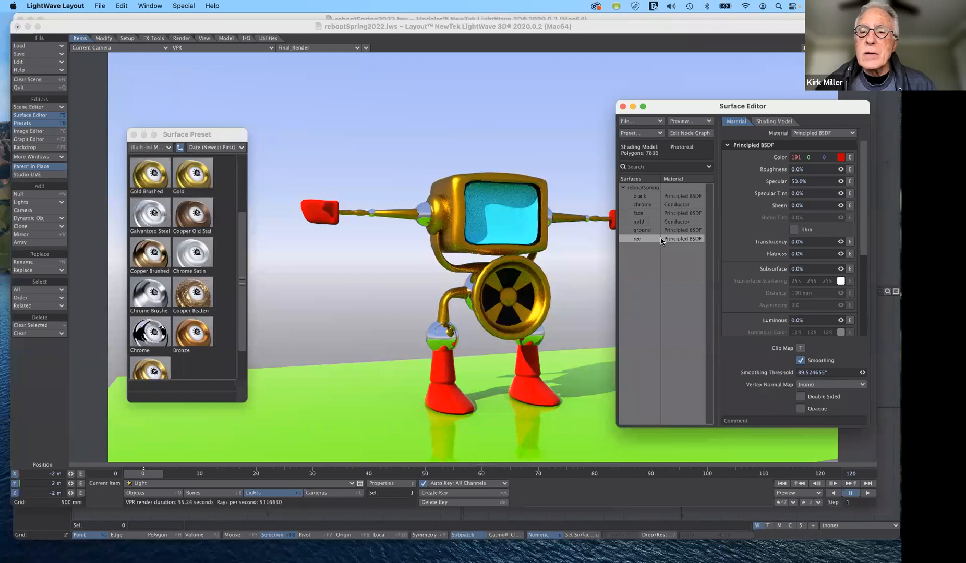
# Step: Close the surface presets and examine the face surface's node graph in an enlarged Node Editor
pyautogui.click(672, 217)
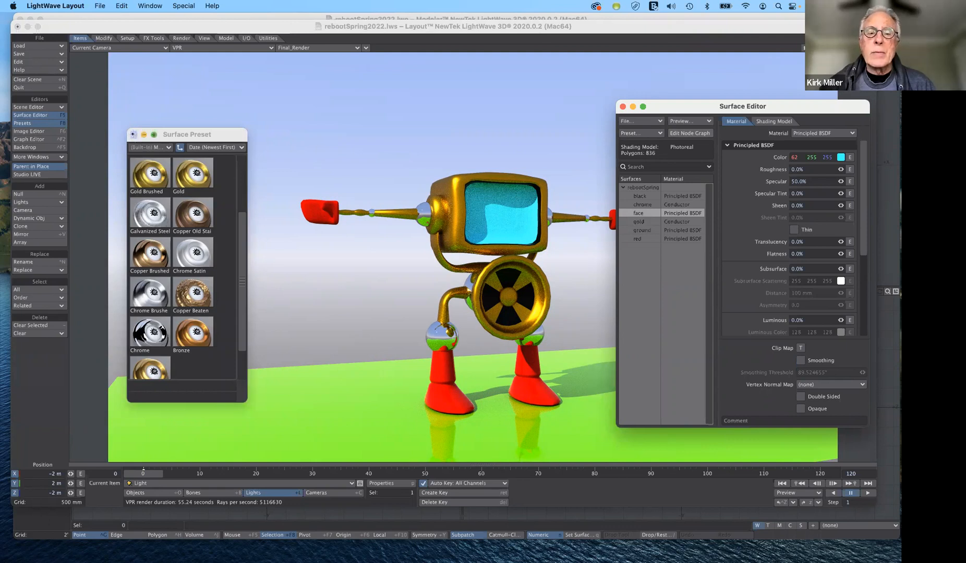
pyautogui.click(134, 134)
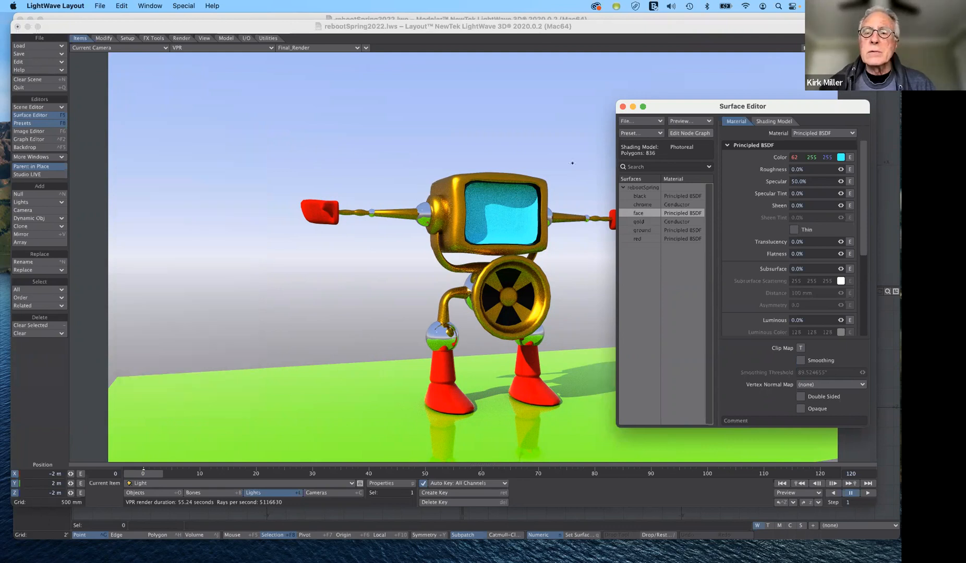
pyautogui.click(685, 135)
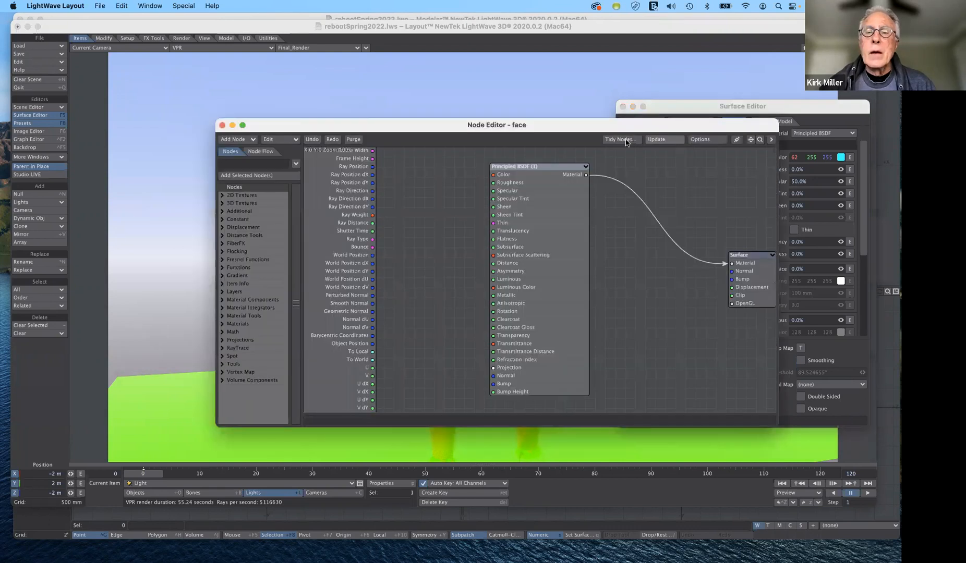
pyautogui.moveTo(521, 122); pyautogui.dragTo(422, 78)
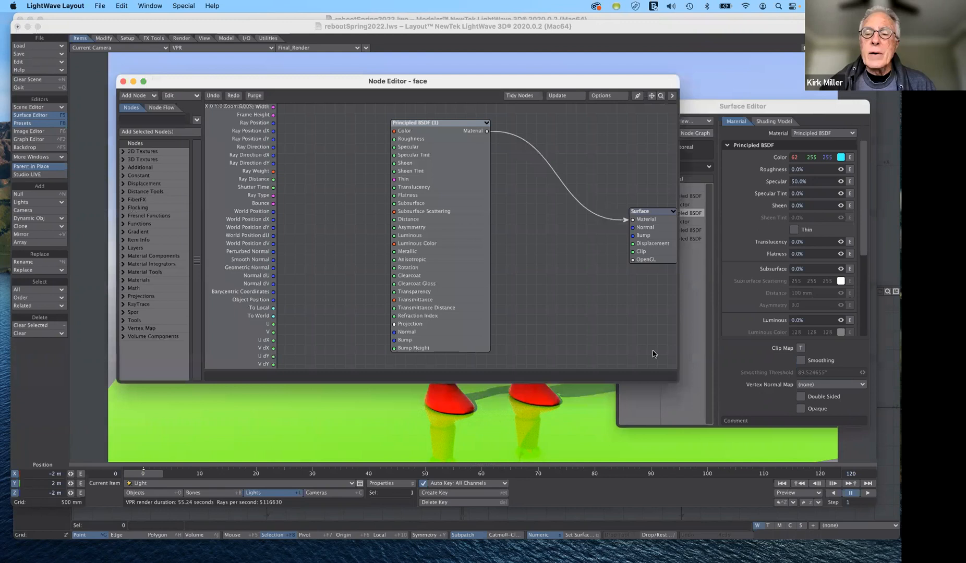
pyautogui.moveTo(677, 379); pyautogui.dragTo(800, 451)
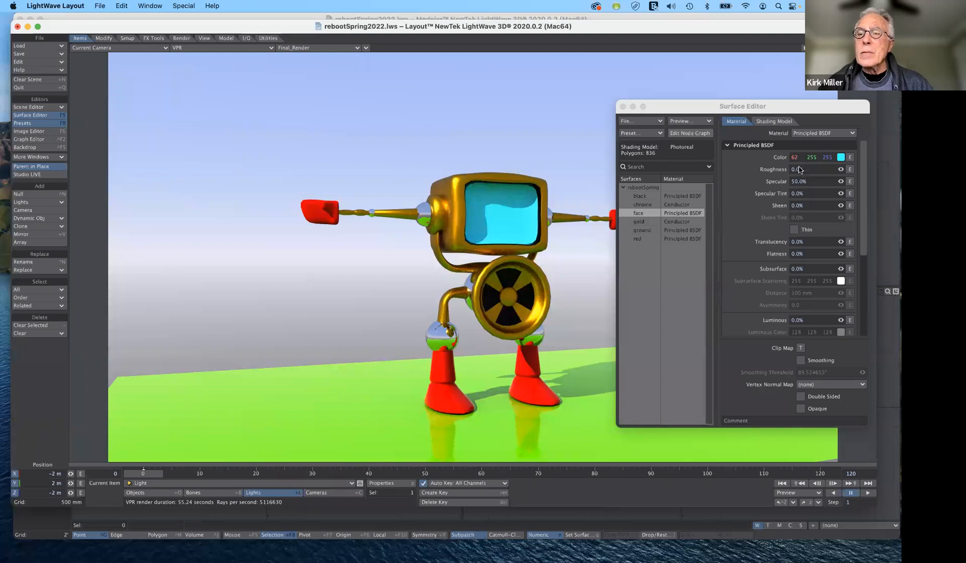
# Step: Change the face surface's material to Standard and set its color to light cyan, RGB 62, 255, 255
pyautogui.click(823, 134)
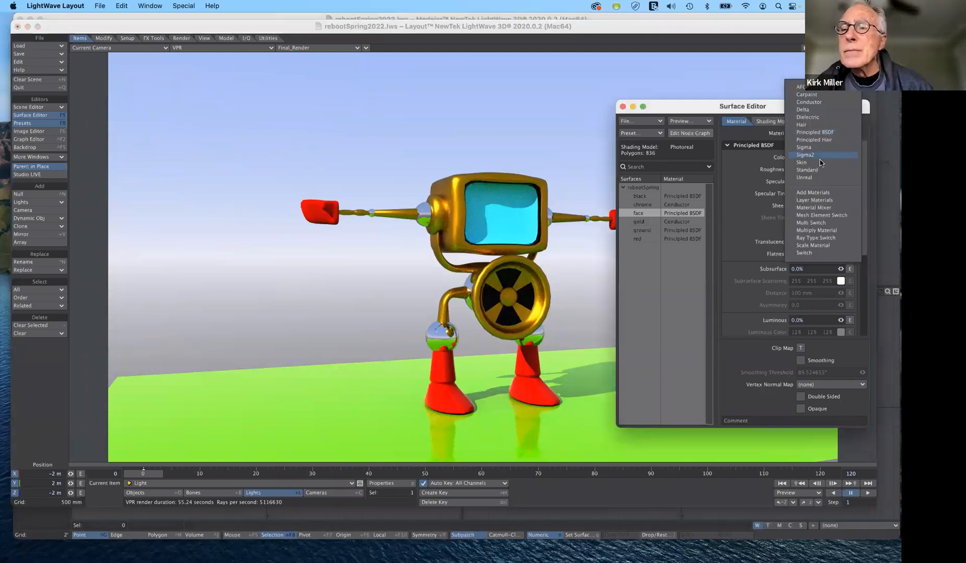
pyautogui.click(808, 170)
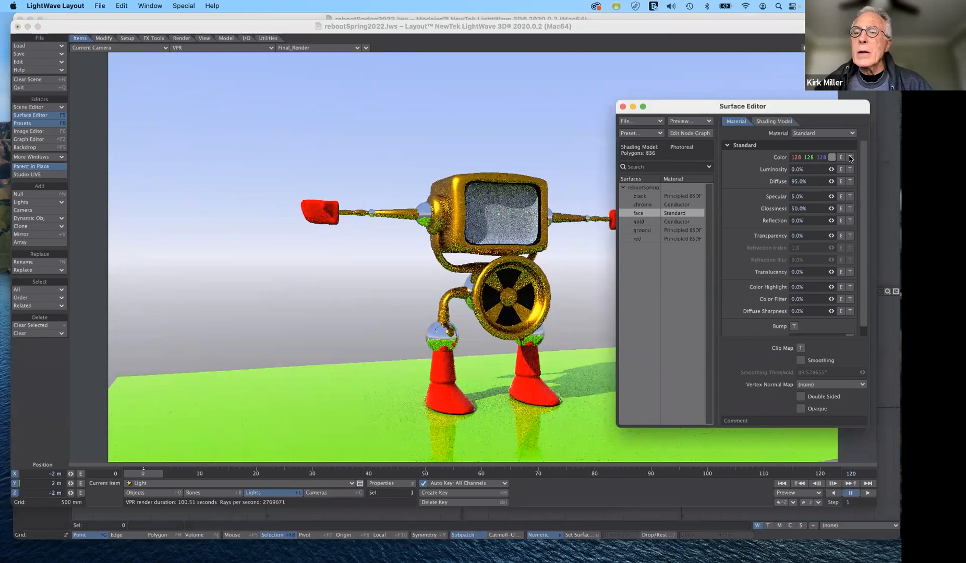
pyautogui.click(832, 158)
pyautogui.click(463, 313)
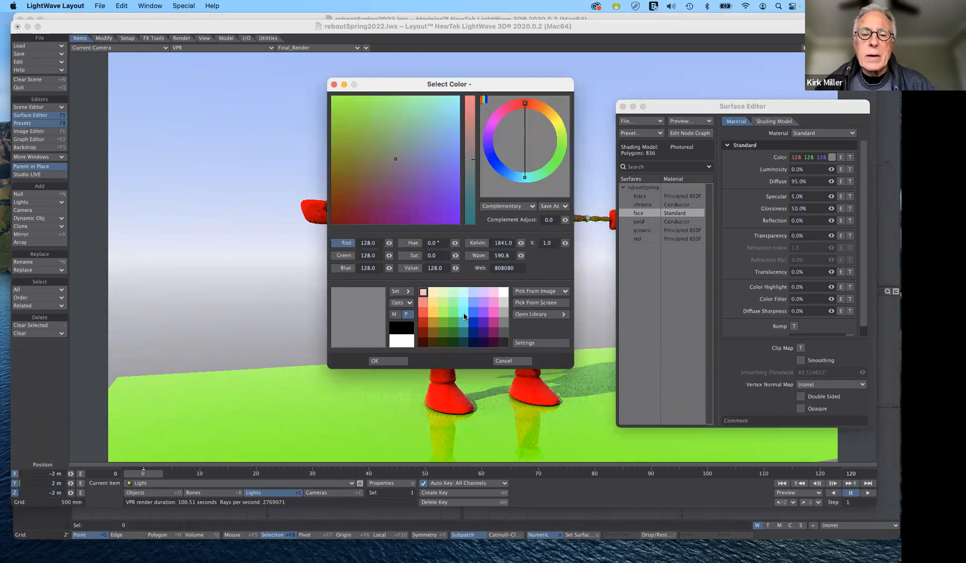
pyautogui.click(399, 362)
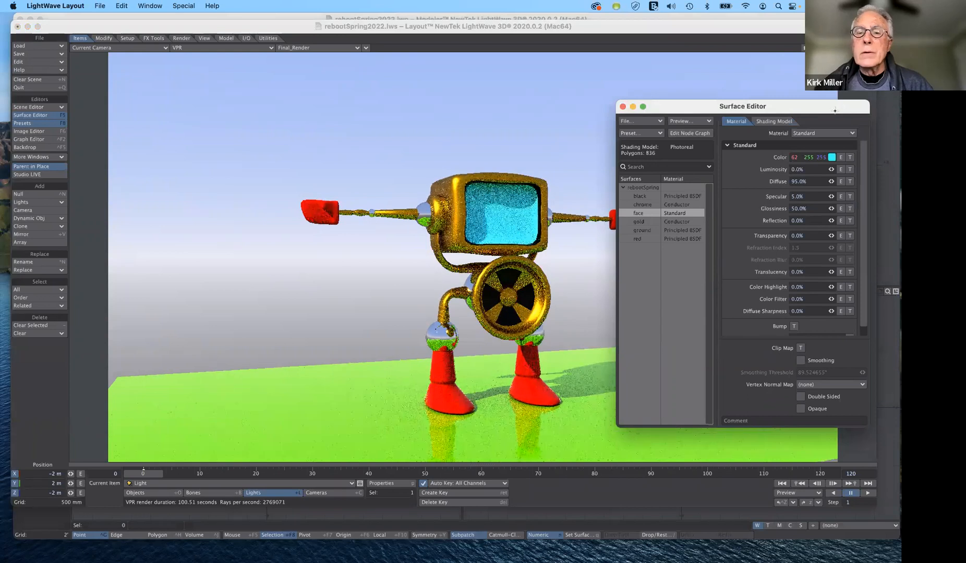
# Step: Set the face surface's luminosity to 15% and turn on its smoothing
pyautogui.moveTo(819, 112); pyautogui.dragTo(795, 113)
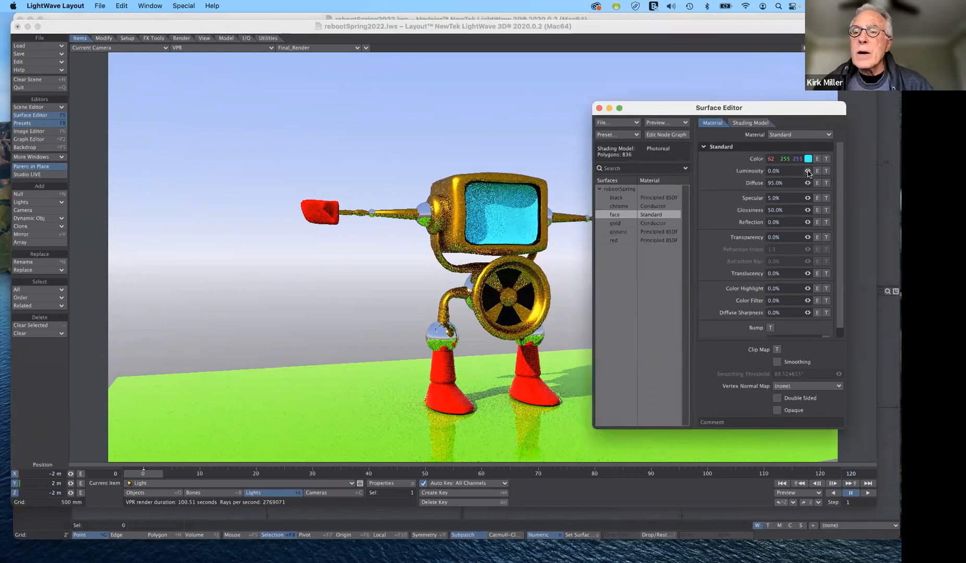
pyautogui.moveTo(808, 171); pyautogui.dragTo(828, 171)
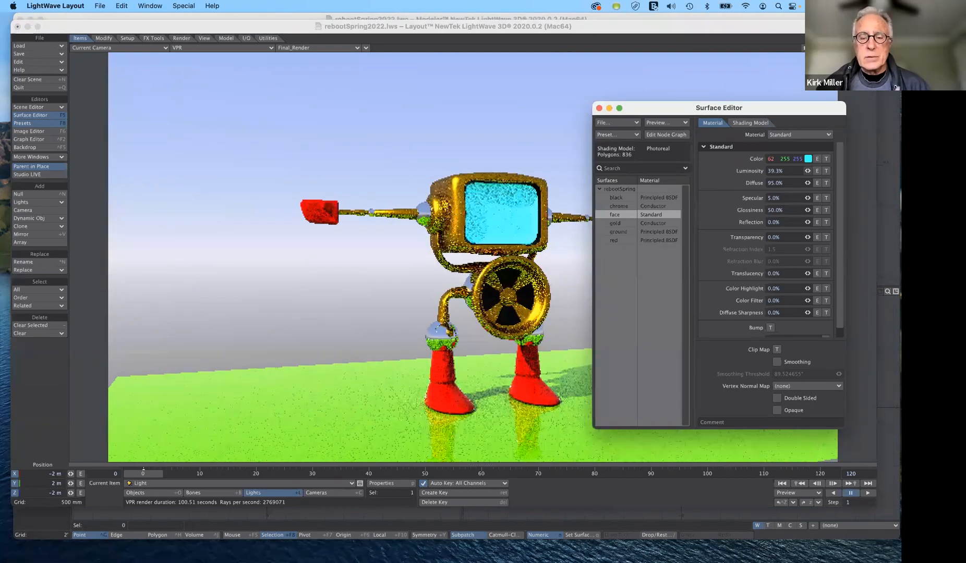
pyautogui.moveTo(808, 171); pyautogui.dragTo(808, 171)
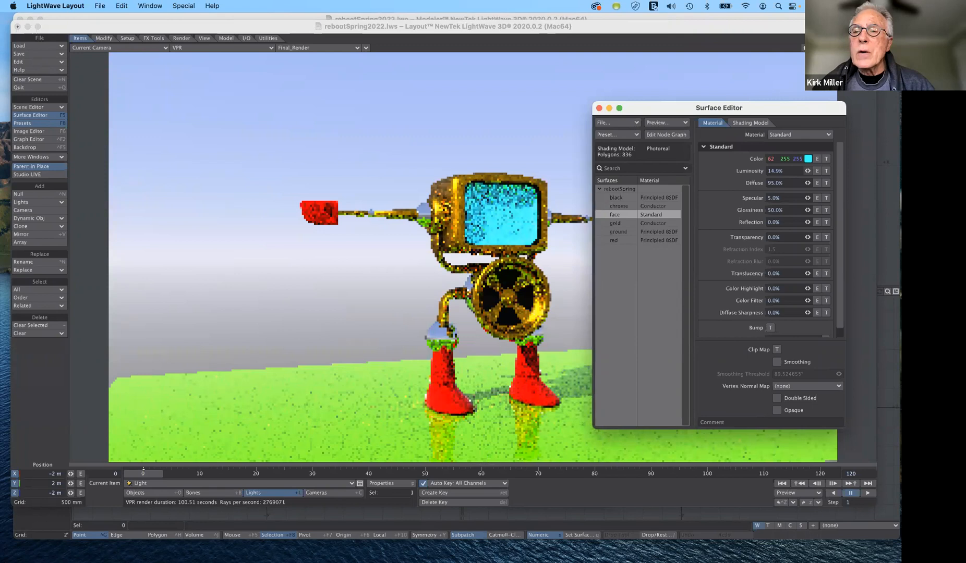
pyautogui.moveTo(807, 170); pyautogui.dragTo(808, 171)
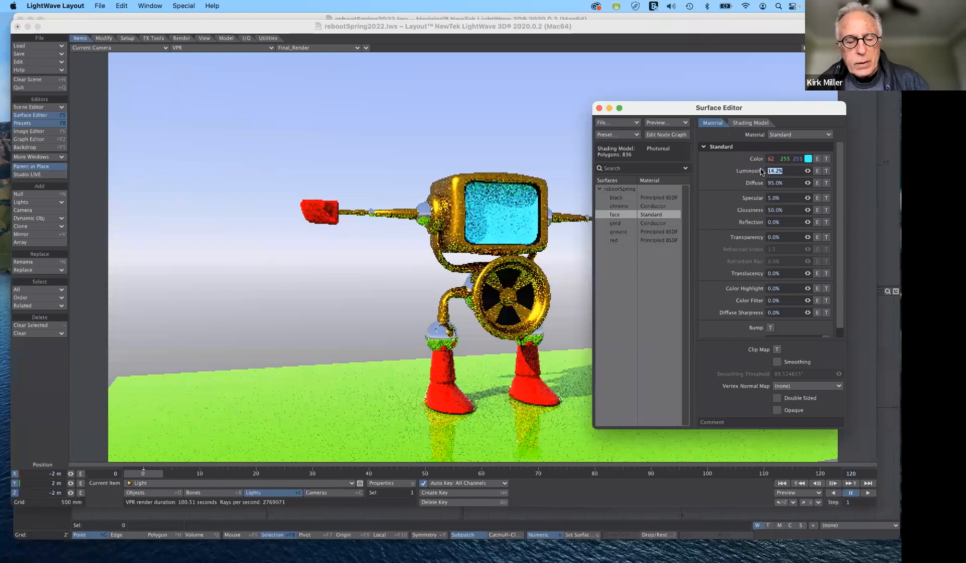
pyautogui.write('15%')
pyautogui.press('Tab')
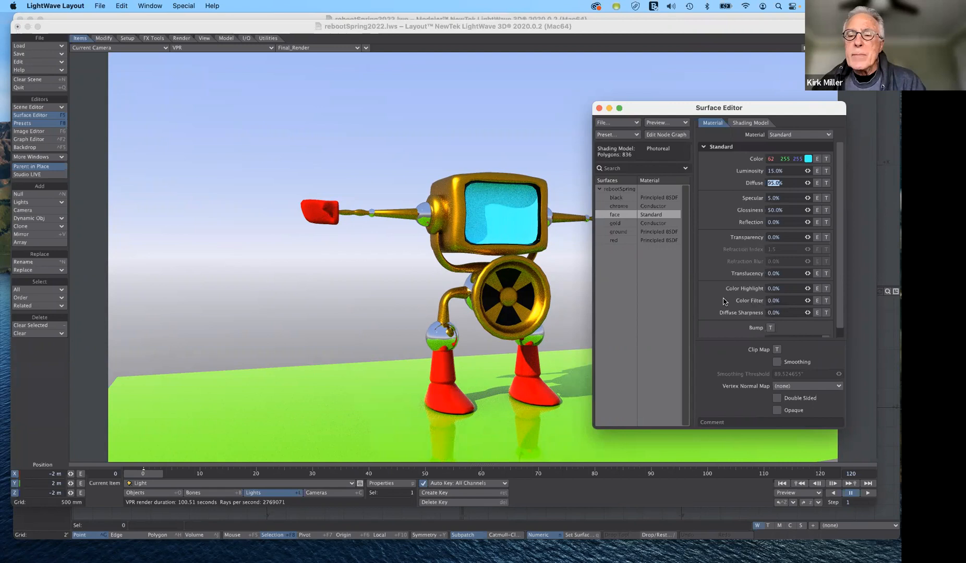
pyautogui.click(777, 363)
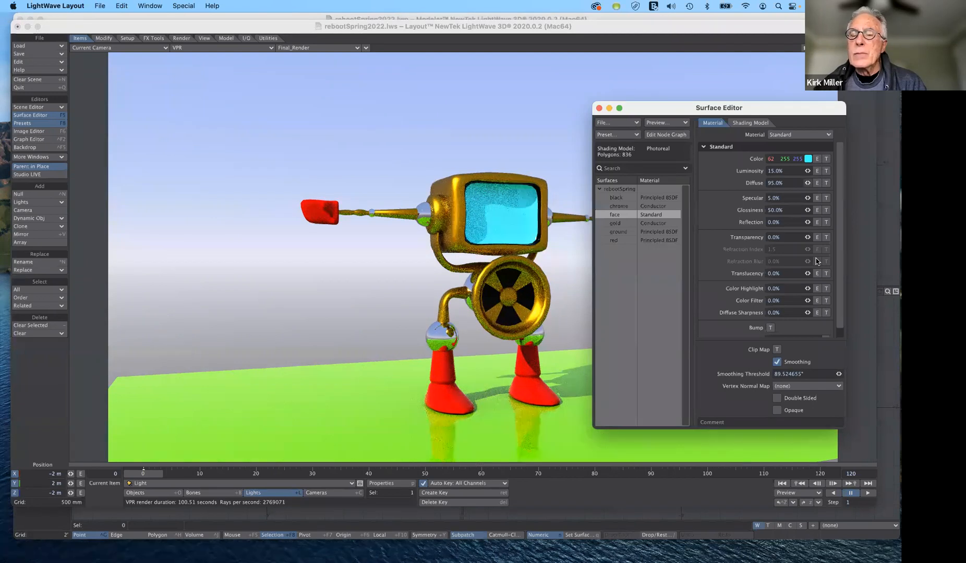
# Step: Open the texture layer for the face's color, keeping the Image Map layer type and Planar projection
pyautogui.click(826, 159)
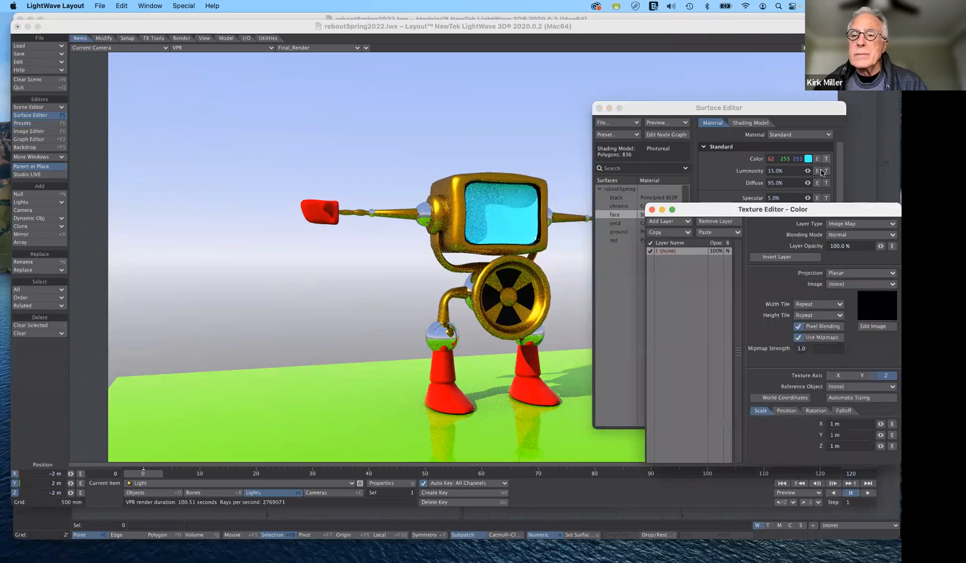
pyautogui.moveTo(814, 209); pyautogui.dragTo(774, 96)
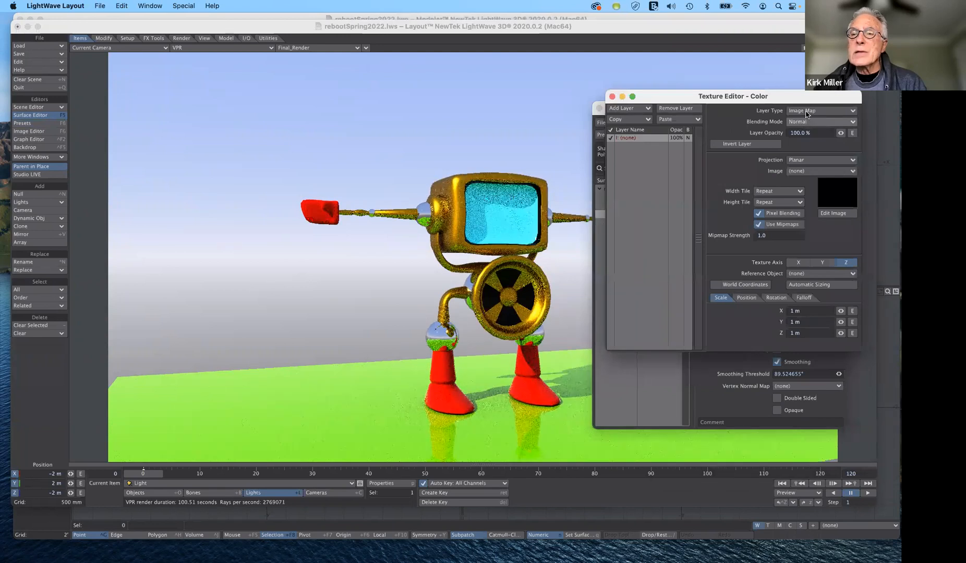
pyautogui.click(809, 111)
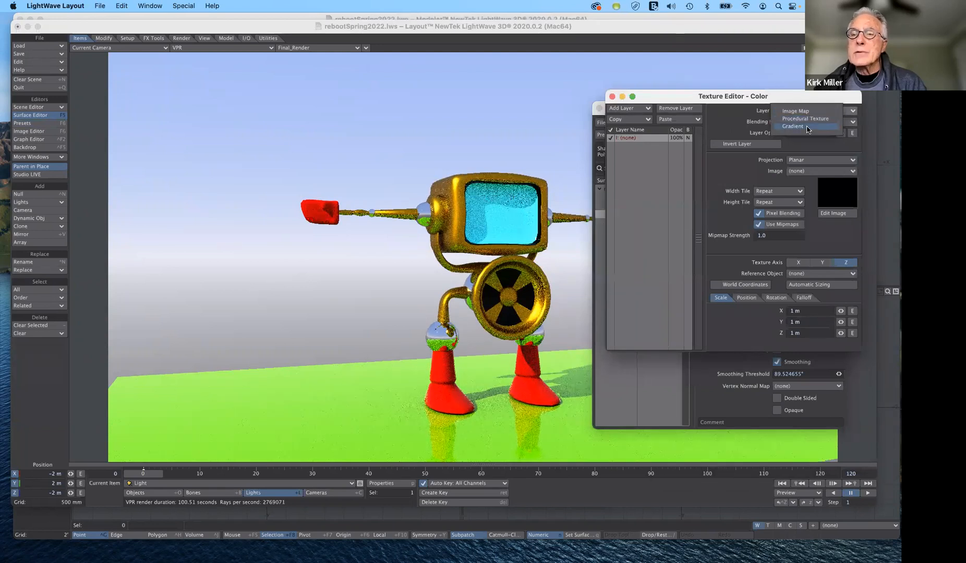
pyautogui.click(808, 113)
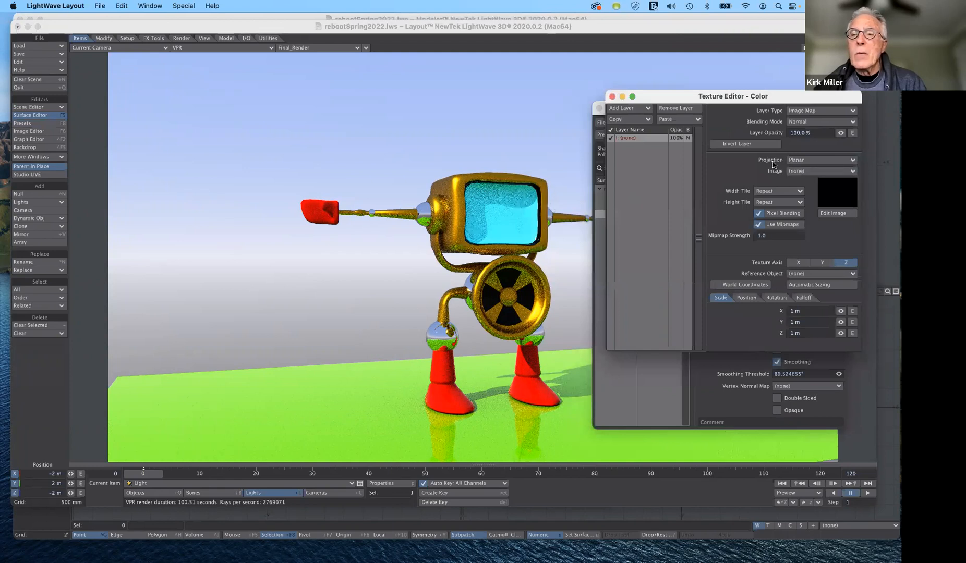
pyautogui.click(815, 159)
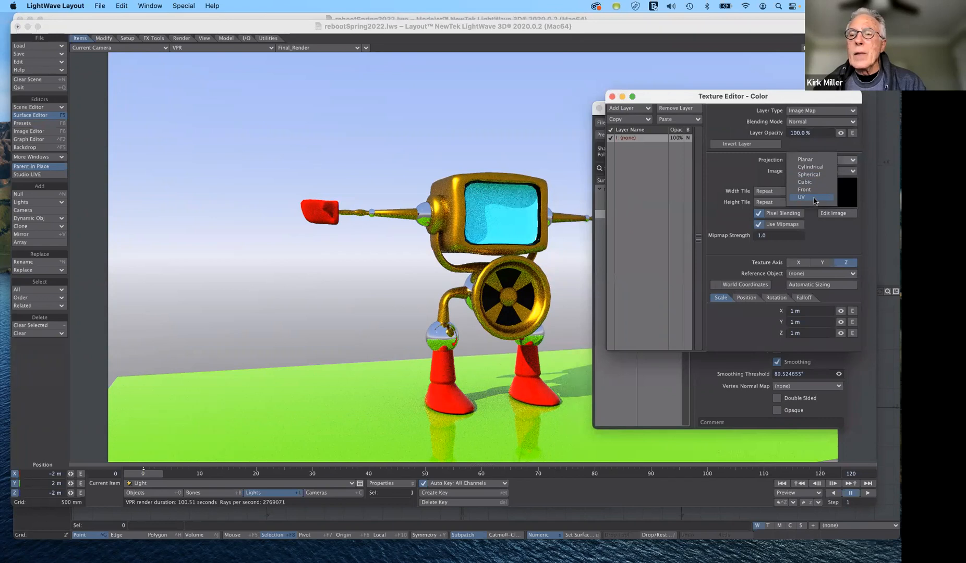
pyautogui.click(809, 161)
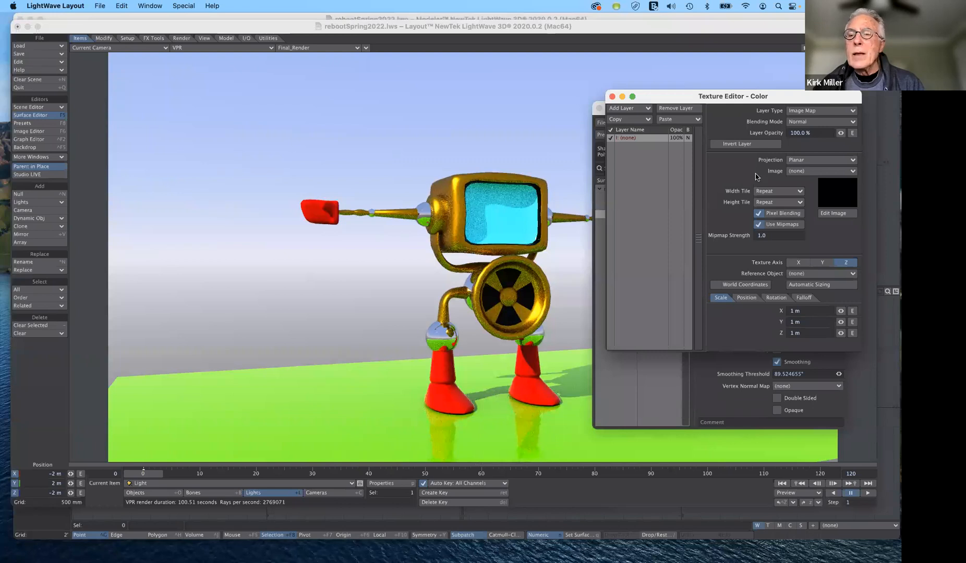
# Step: Start loading an image for the texture layer and browse to the images folder inside contentFall2020 on the Desktop
pyautogui.click(816, 170)
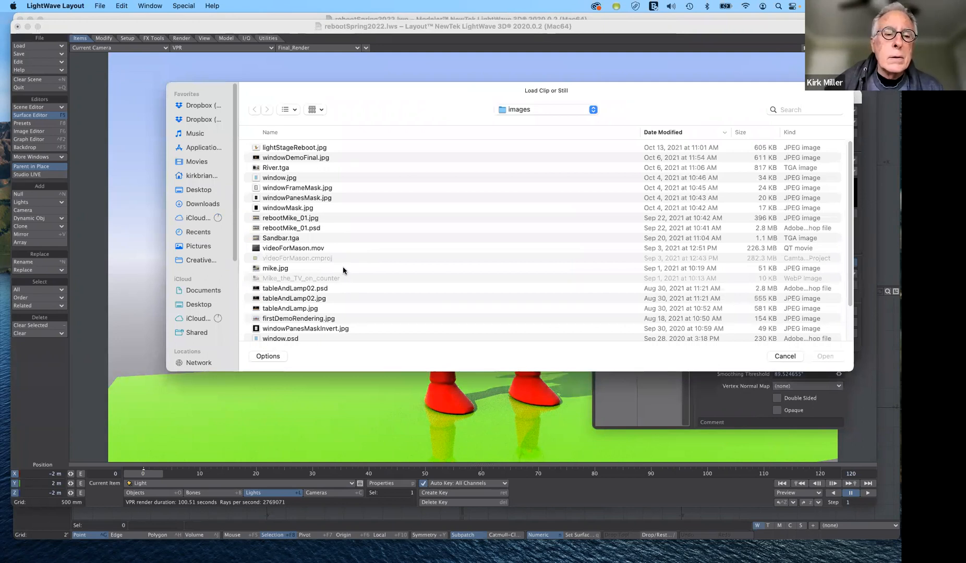
pyautogui.scroll(-3, 343, 266)
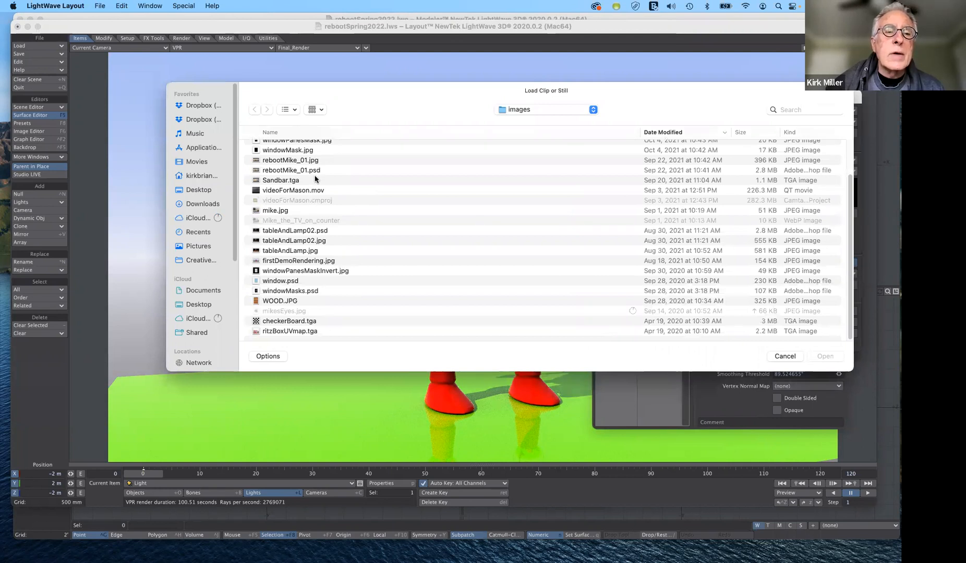
pyautogui.scroll(3, 315, 179)
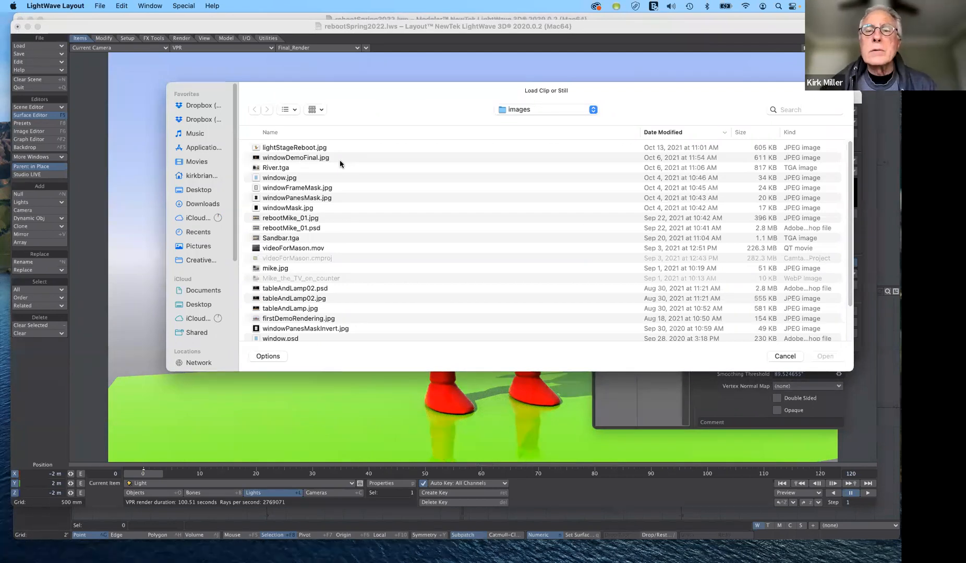
pyautogui.click(201, 191)
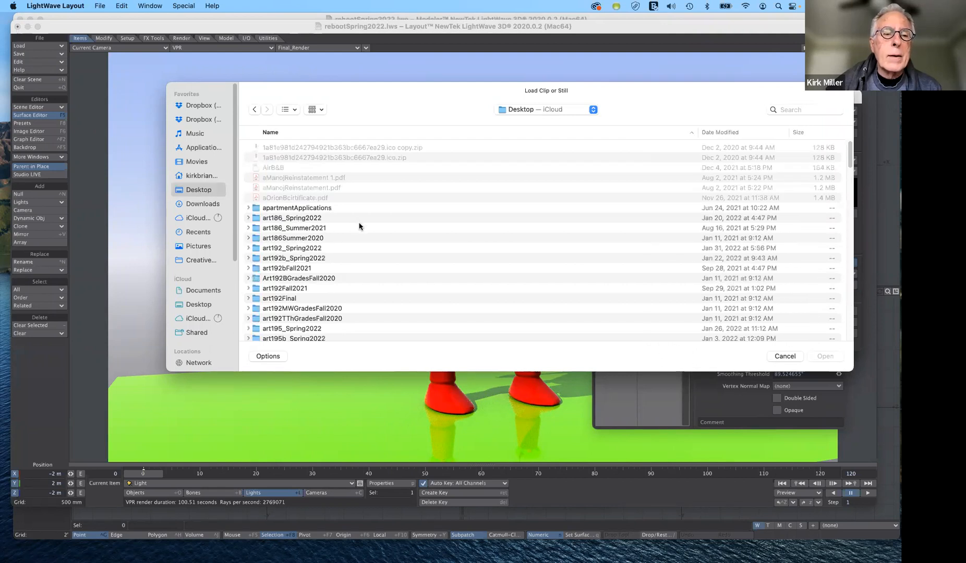
pyautogui.scroll(-2, 359, 226)
pyautogui.scroll(-10, 358, 227)
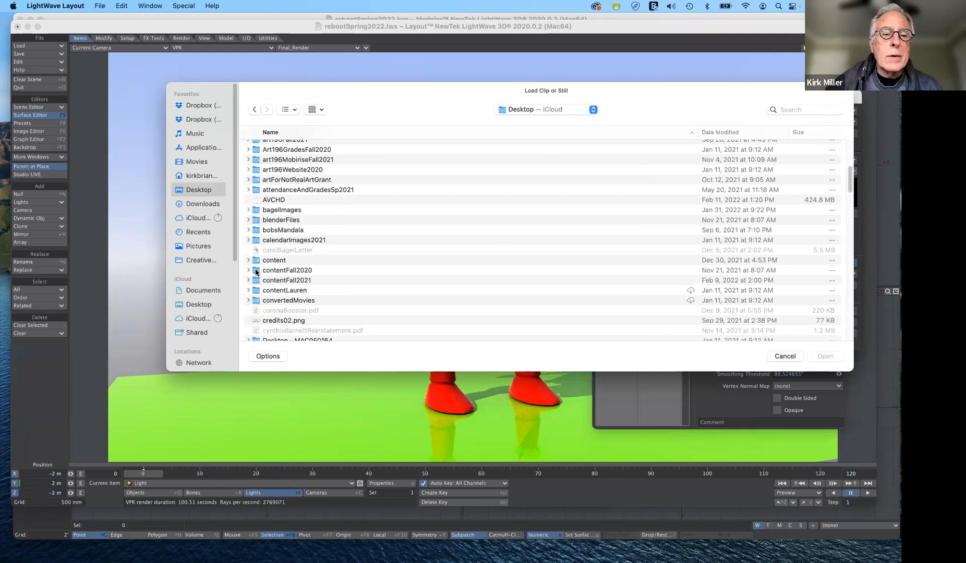
pyautogui.doubleClick(306, 273)
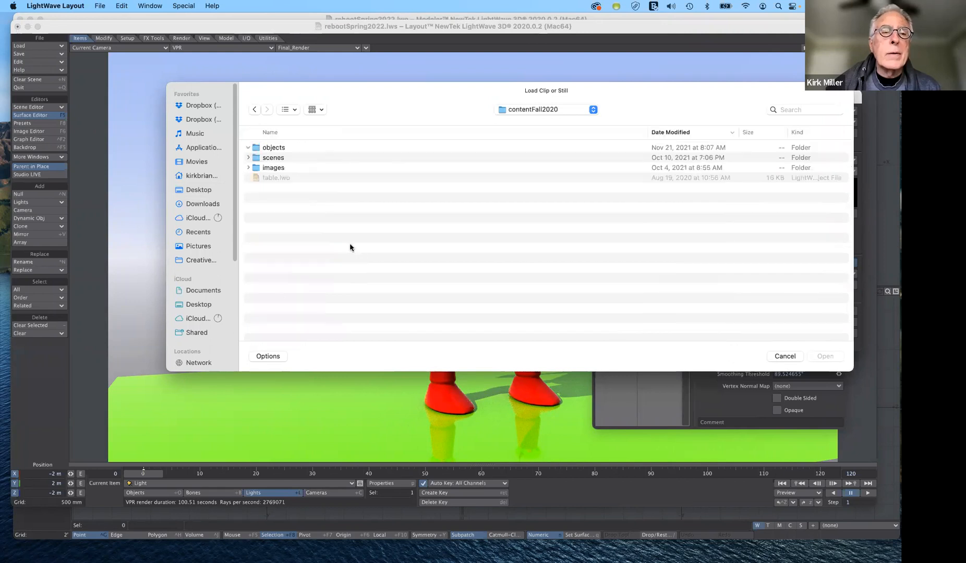
pyautogui.click(249, 148)
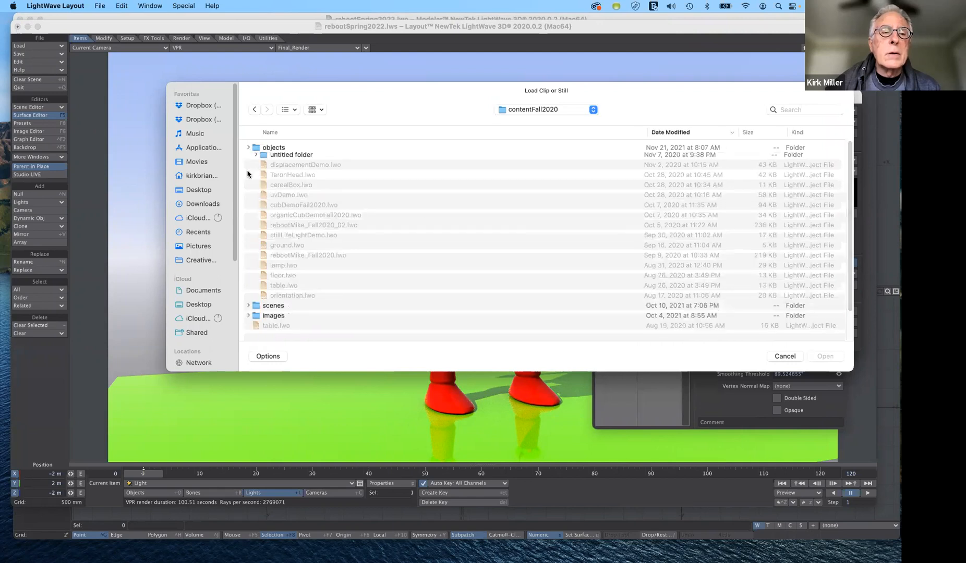
pyautogui.click(248, 167)
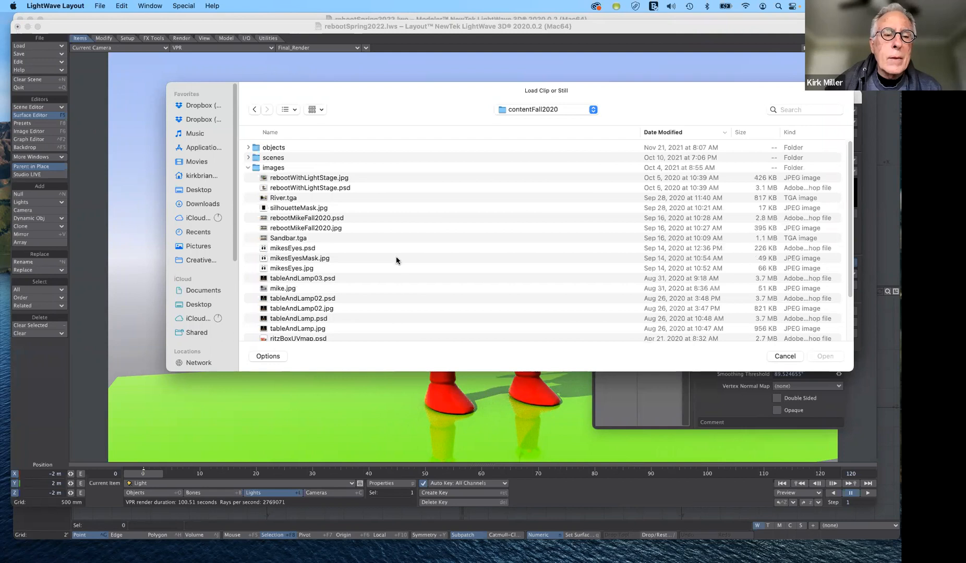
pyautogui.scroll(-2, 342, 277)
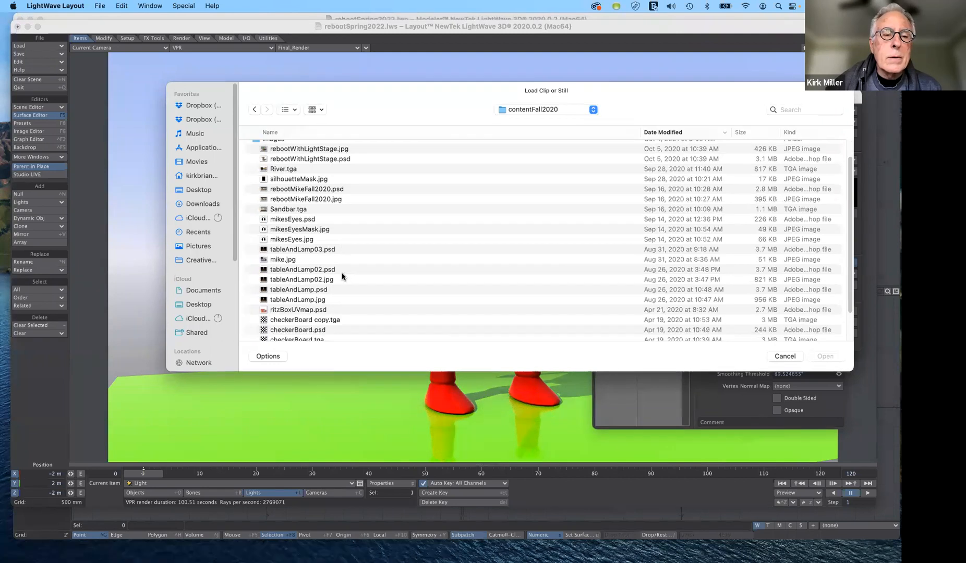
pyautogui.scroll(-3, 343, 277)
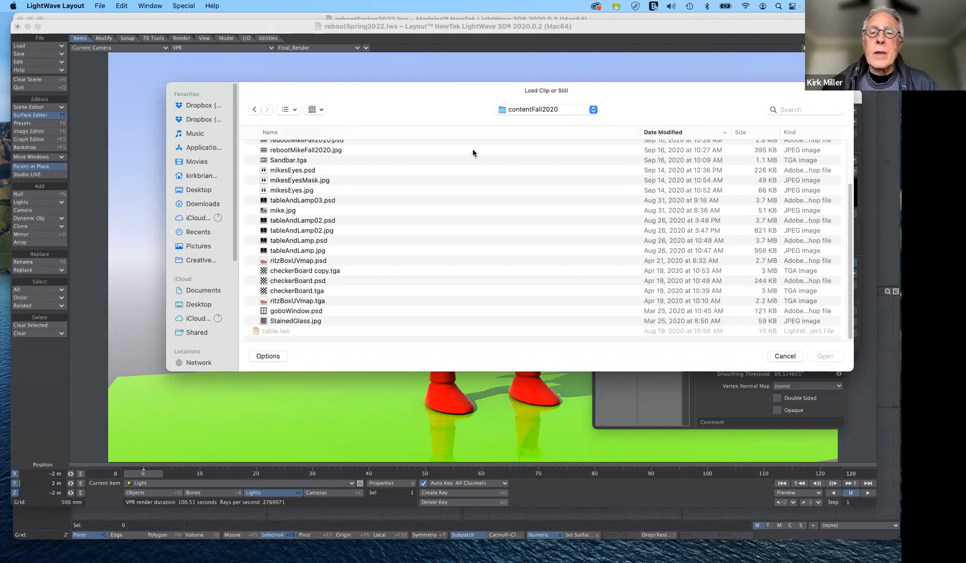
pyautogui.click(561, 111)
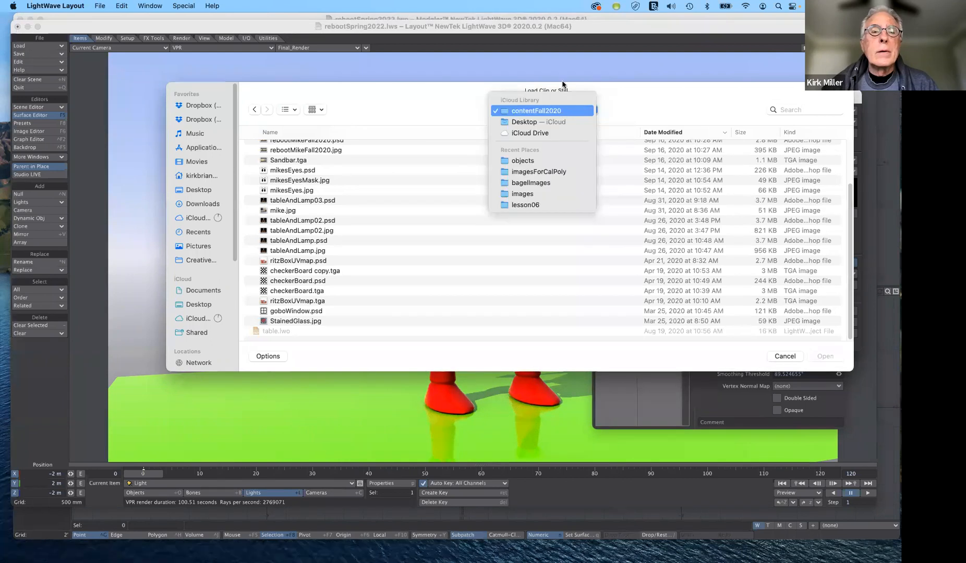
pyautogui.click(295, 110)
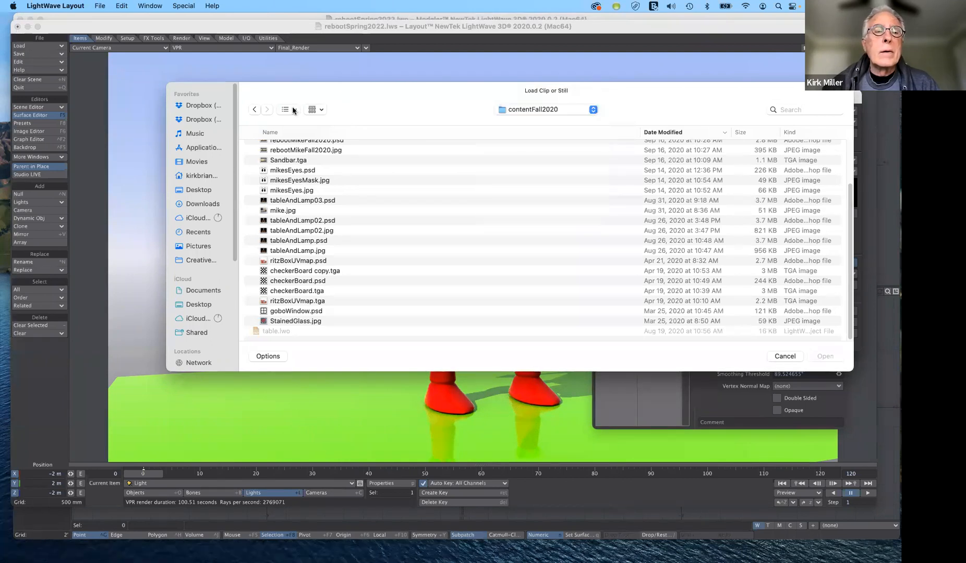
pyautogui.click(293, 110)
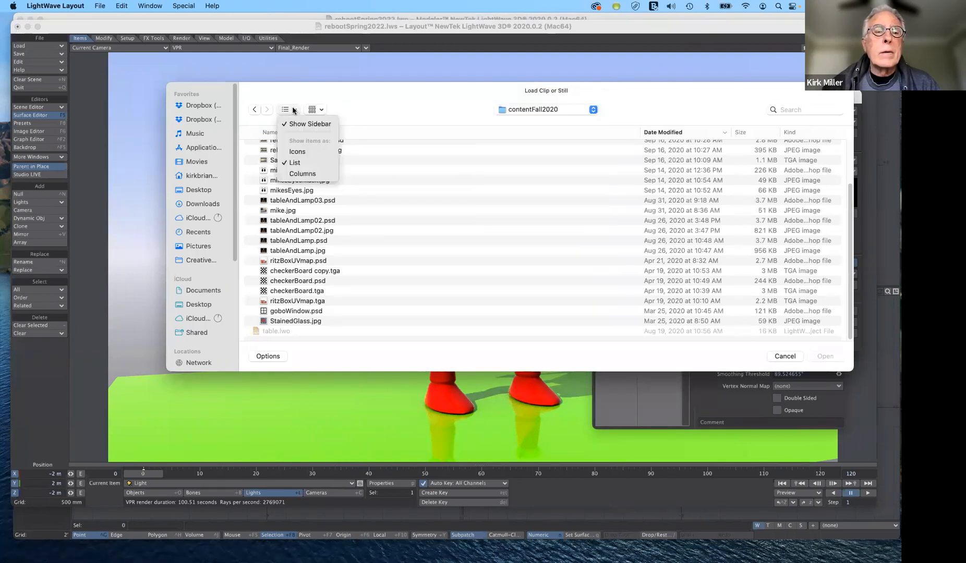
pyautogui.click(305, 164)
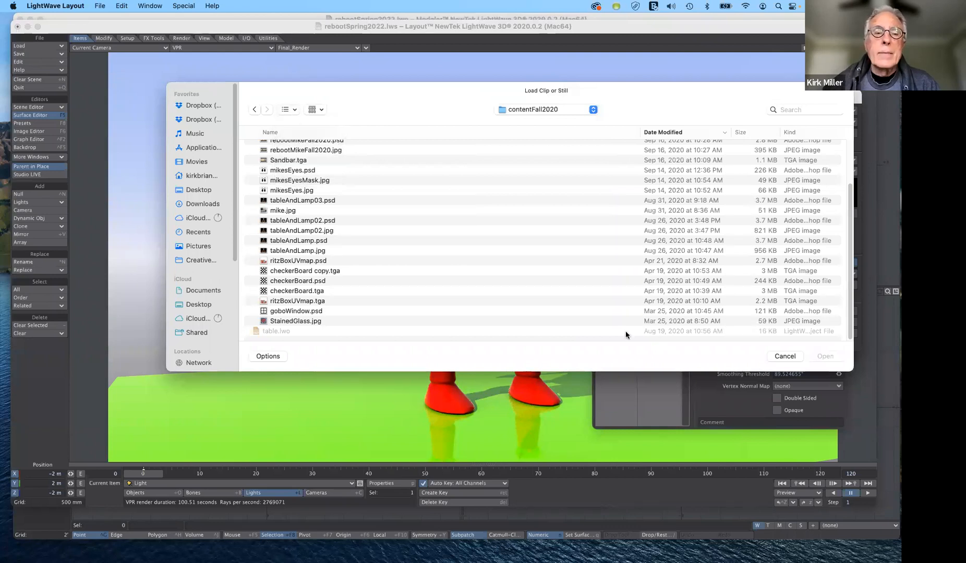
# Step: Load mikesEyes.jpg as the face's color texture and fit it to the surface with Automatic Sizing
pyautogui.click(300, 191)
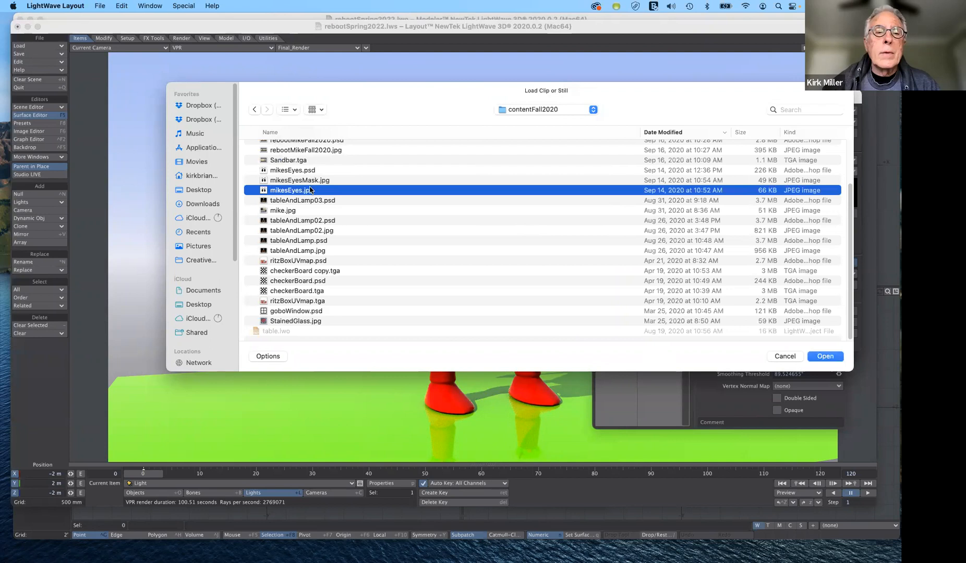
pyautogui.click(823, 357)
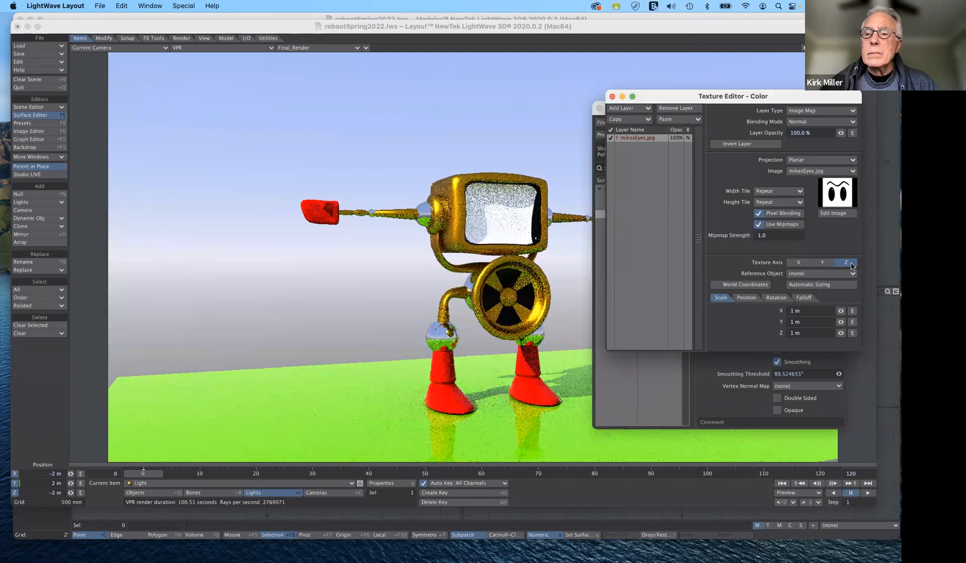
pyautogui.click(811, 286)
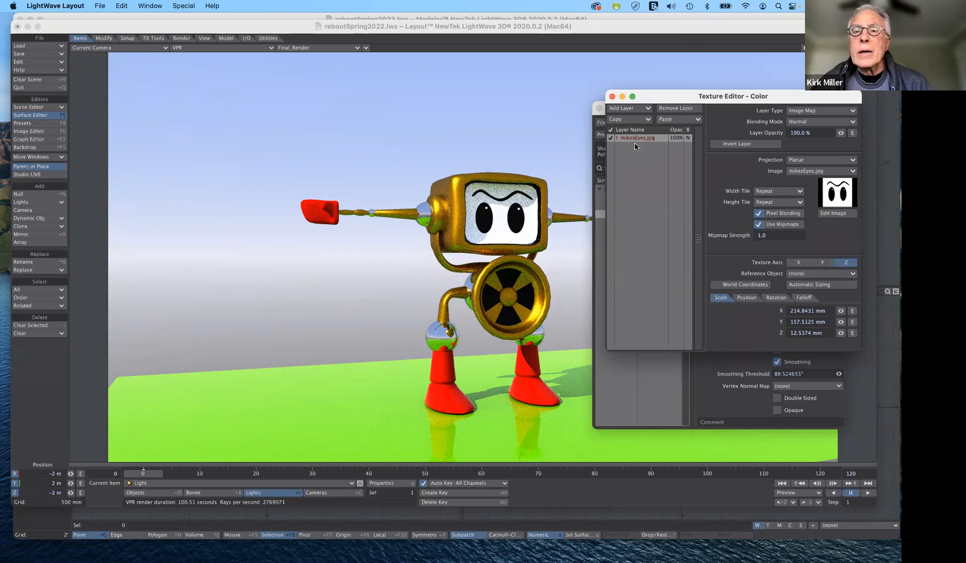
# Step: Set both the width and height tiling of the mikesEyes.jpg texture to Reset
pyautogui.click(780, 191)
pyautogui.click(782, 201)
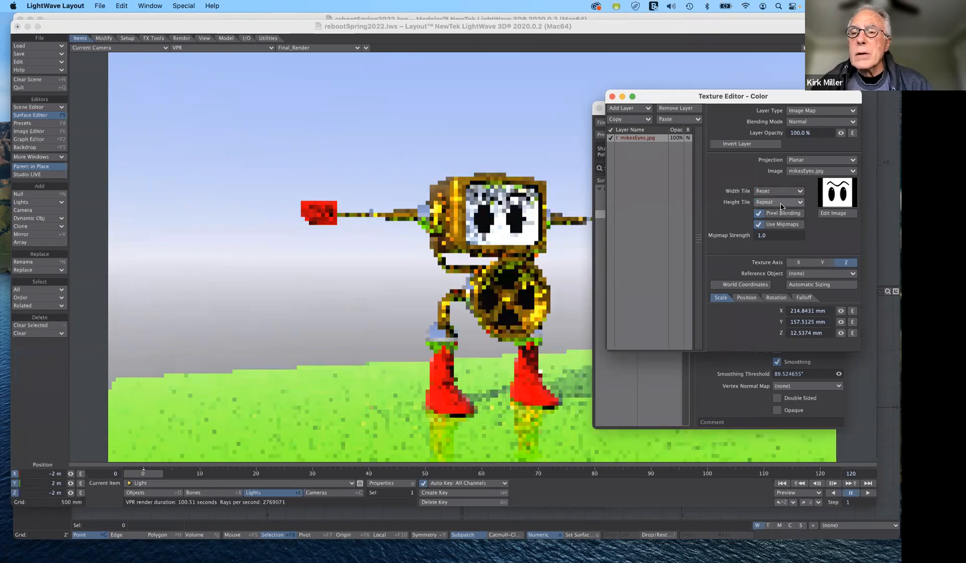
pyautogui.click(781, 203)
pyautogui.click(781, 192)
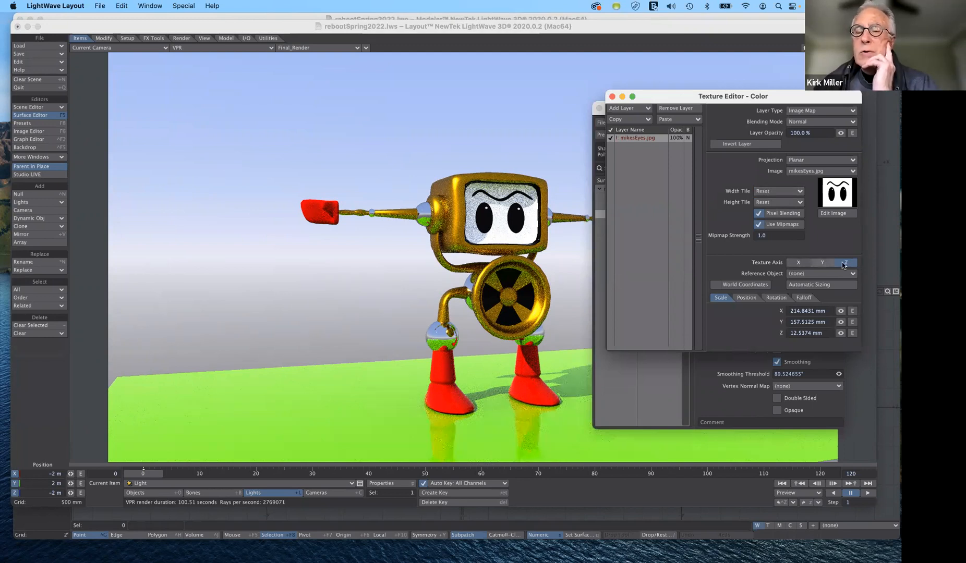
# Step: Try the X and Y texture axes for the mikesEyes.jpg projection and return the axis to Z
pyautogui.click(798, 263)
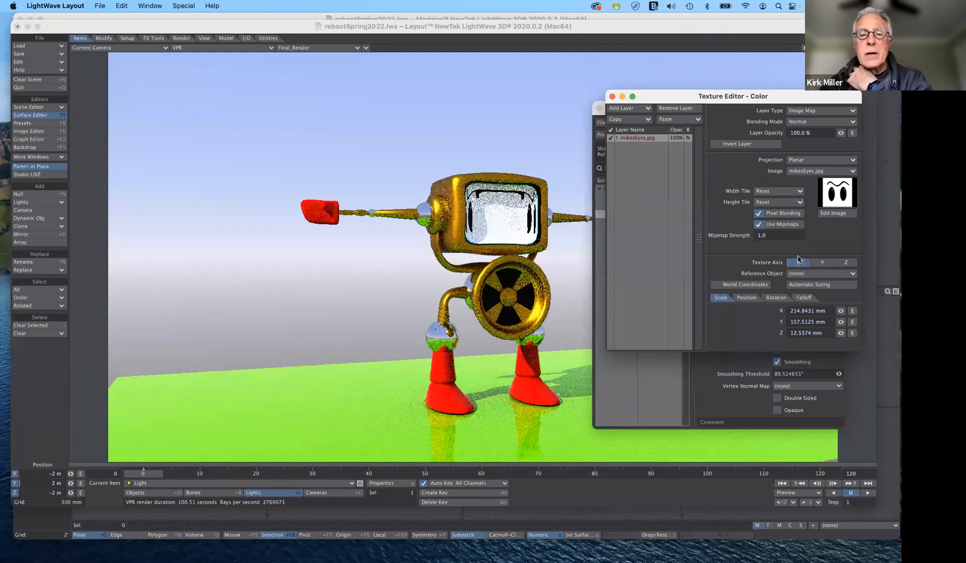
pyautogui.click(824, 263)
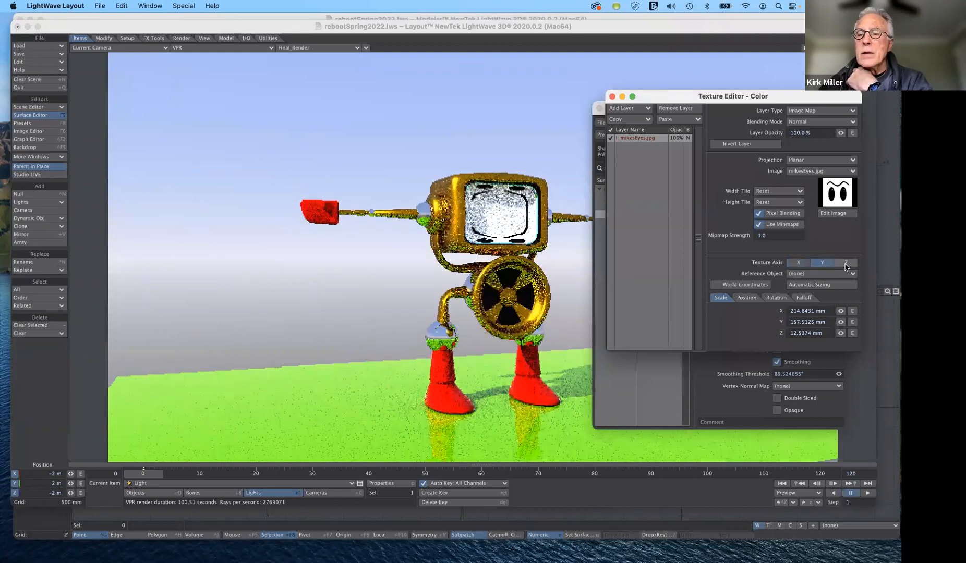
pyautogui.click(846, 263)
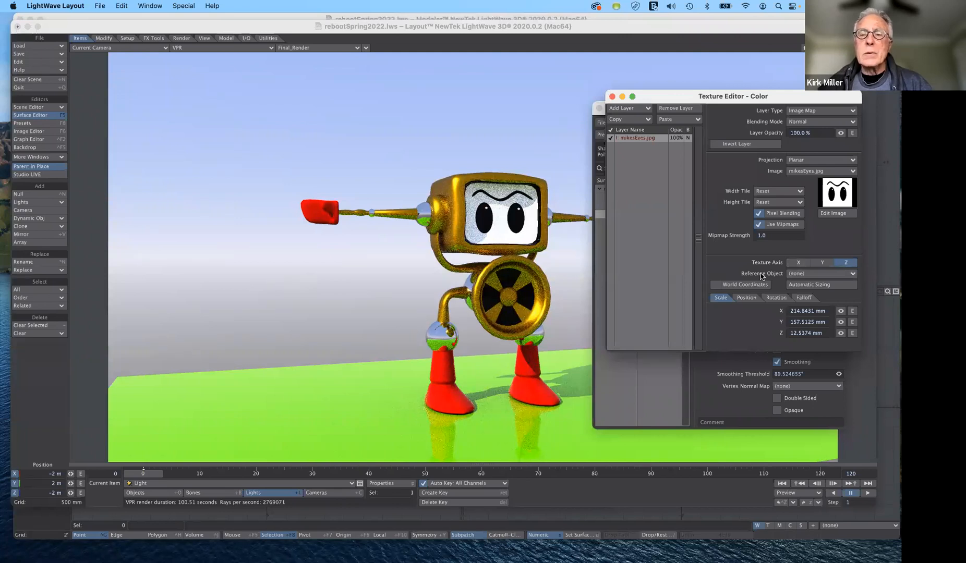
# Step: Duplicate the mikesEyes.jpg texture layer by copying the current layer and pasting it with Add to Layers
pyautogui.click(646, 120)
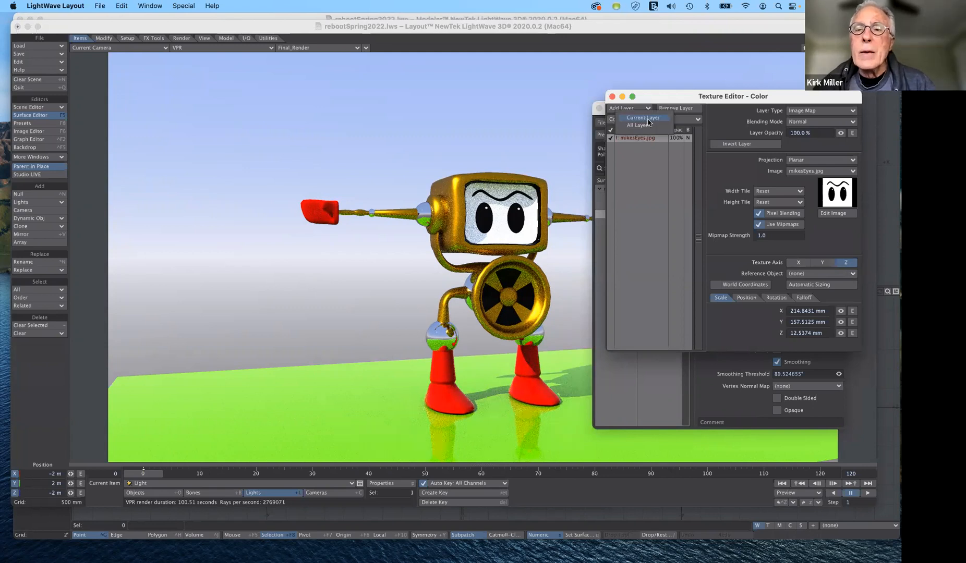
pyautogui.click(646, 118)
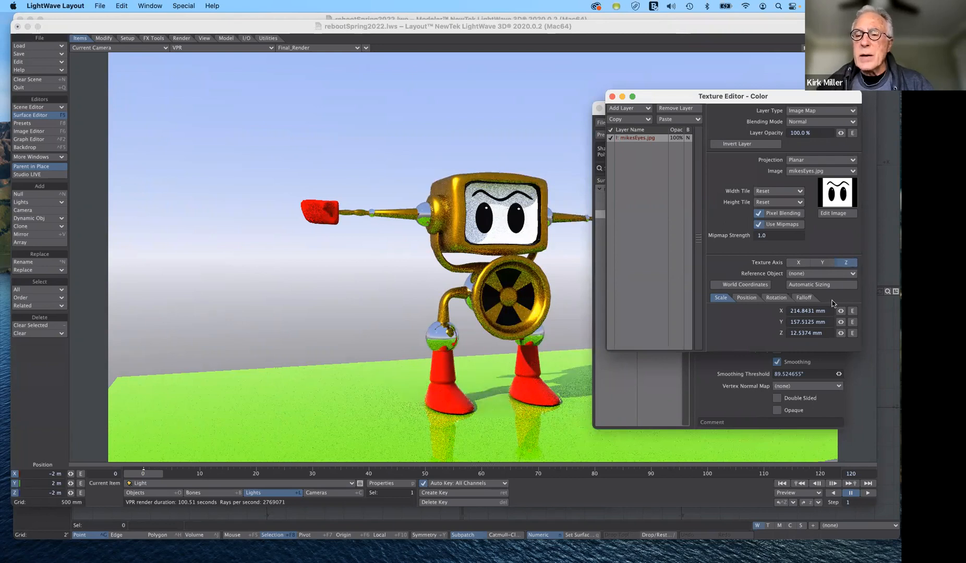
pyautogui.click(748, 298)
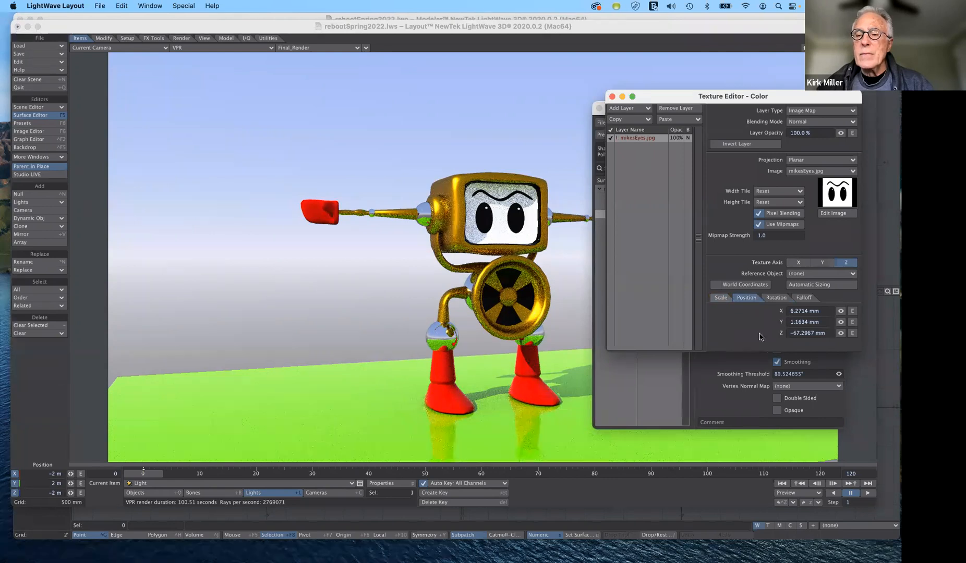
pyautogui.click(721, 298)
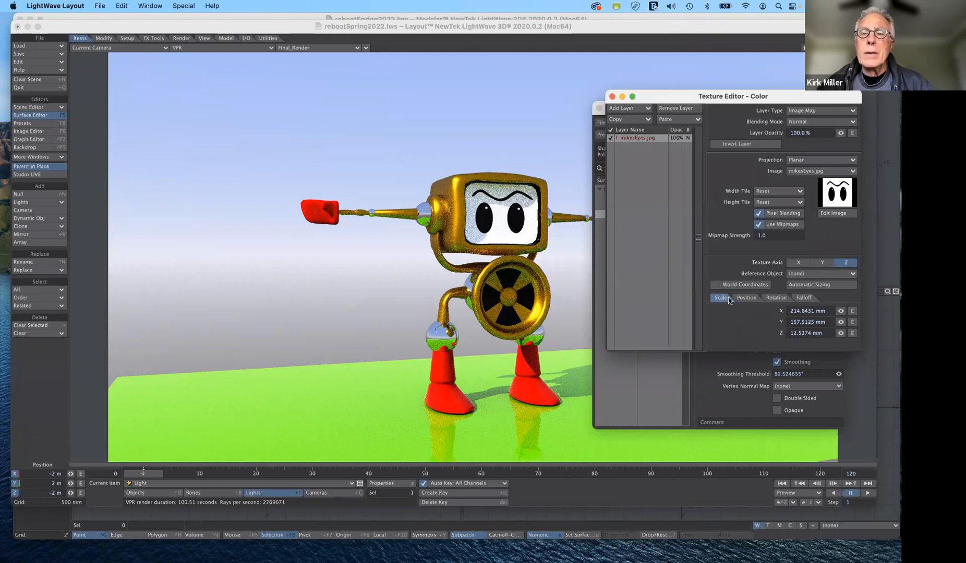
pyautogui.click(674, 121)
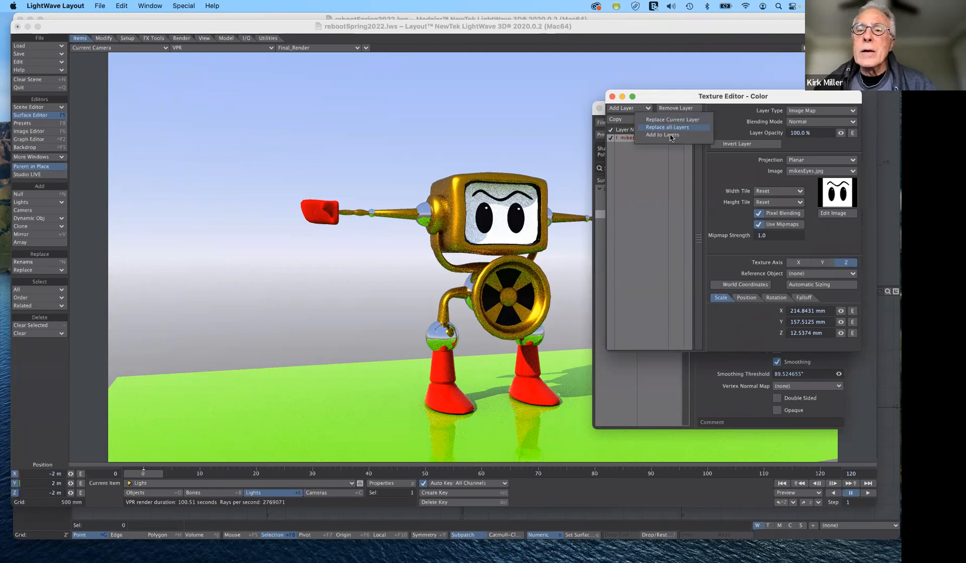
pyautogui.click(671, 136)
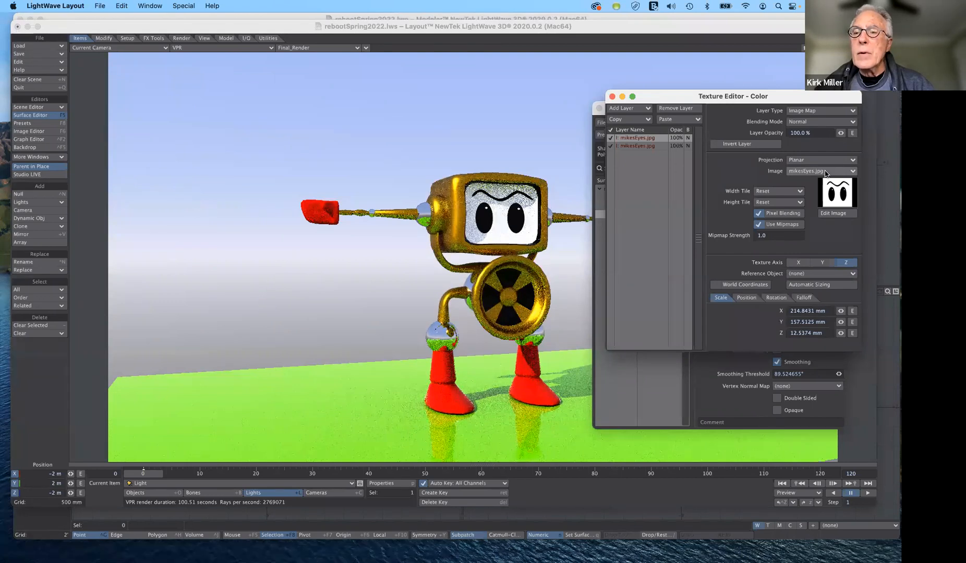
# Step: Replace the image in the upper duplicate layer with mikesEyesMask.jpg from the images folder
pyautogui.click(826, 173)
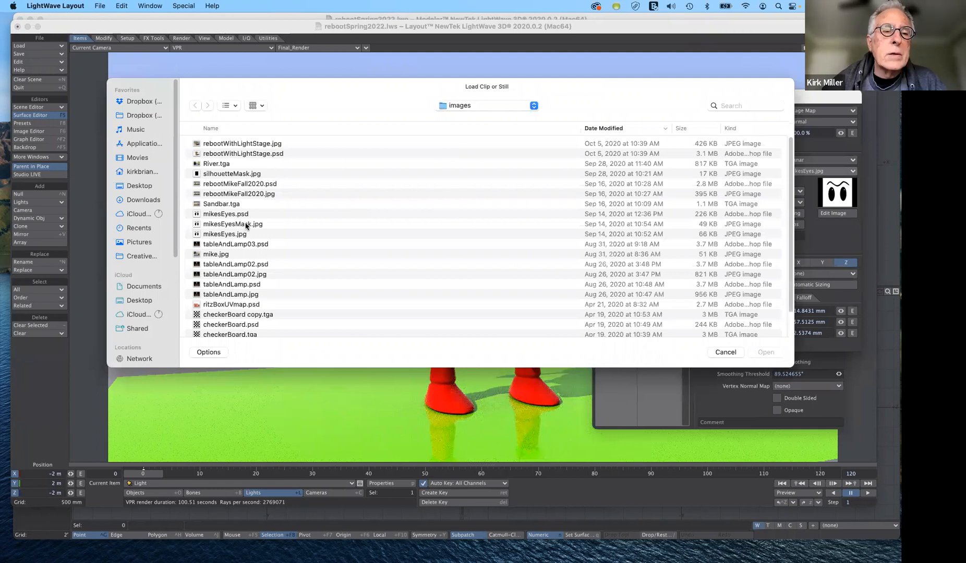
pyautogui.click(246, 224)
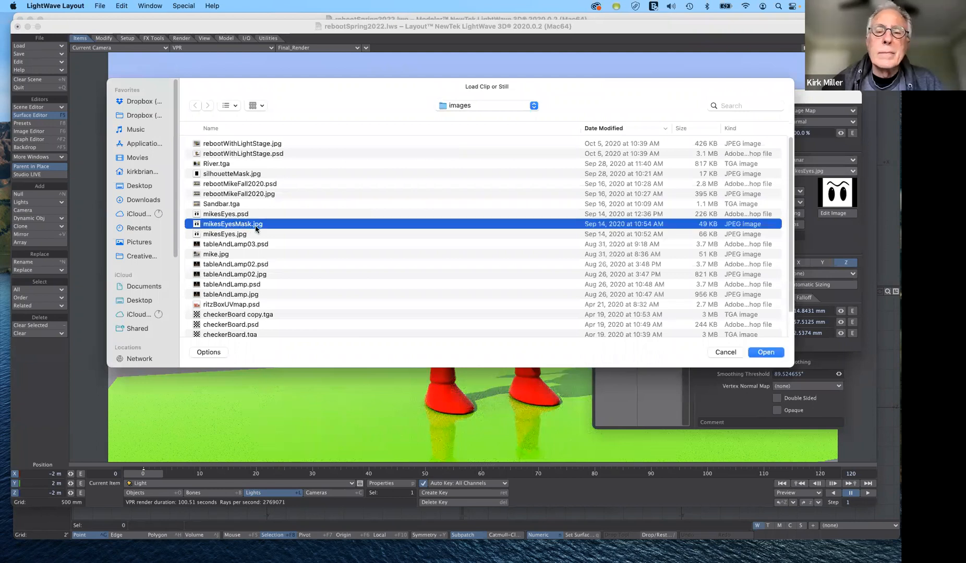
pyautogui.click(768, 353)
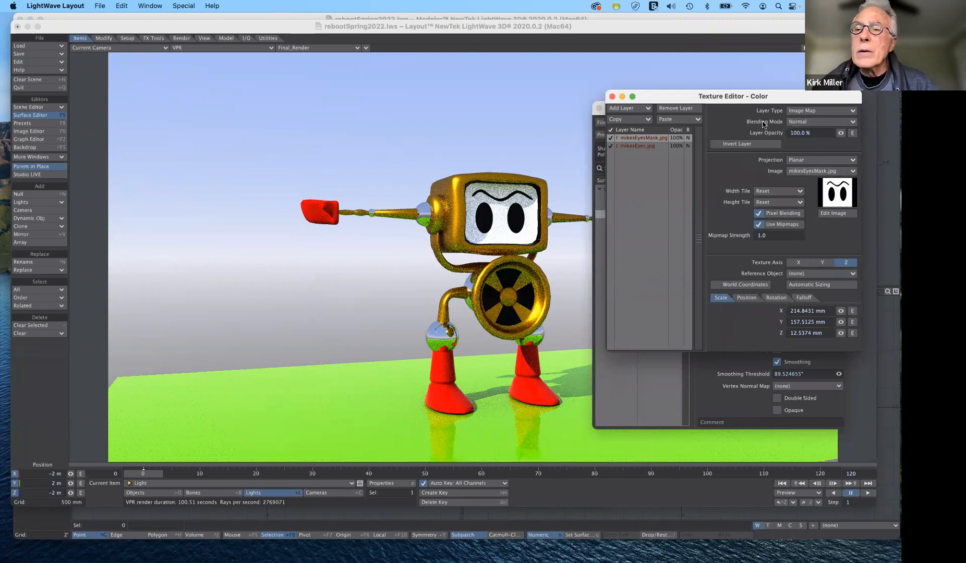
# Step: Set the mikesEyesMask.jpg layer to Alpha blending with Invert Layer enabled, and close the texture and surface editors
pyautogui.click(823, 125)
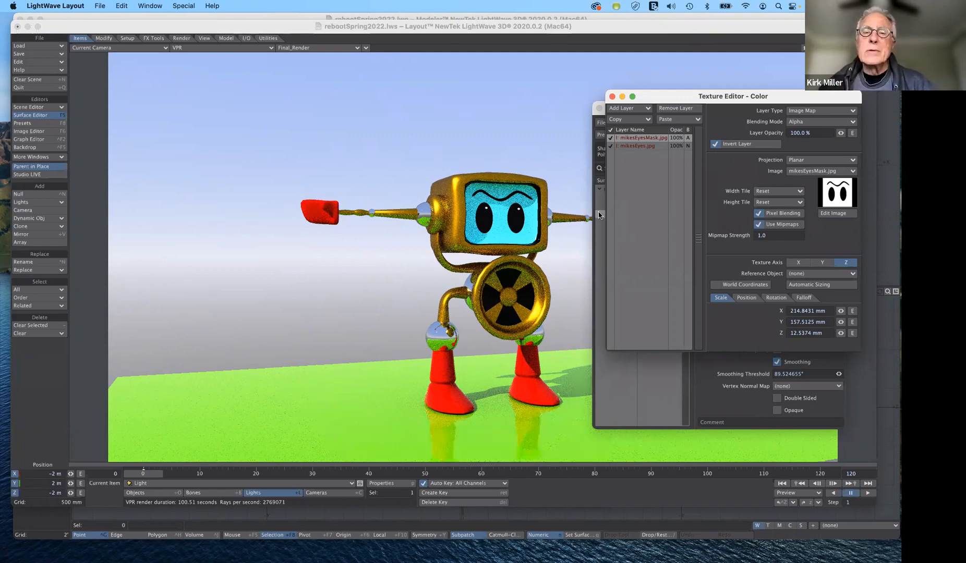
pyautogui.moveTo(676, 99); pyautogui.dragTo(669, 151)
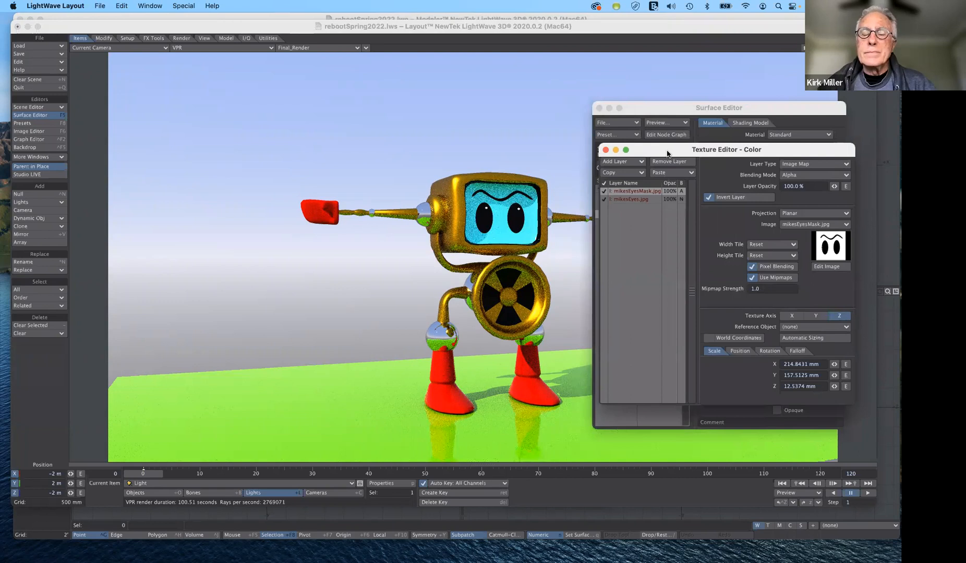
pyautogui.click(606, 150)
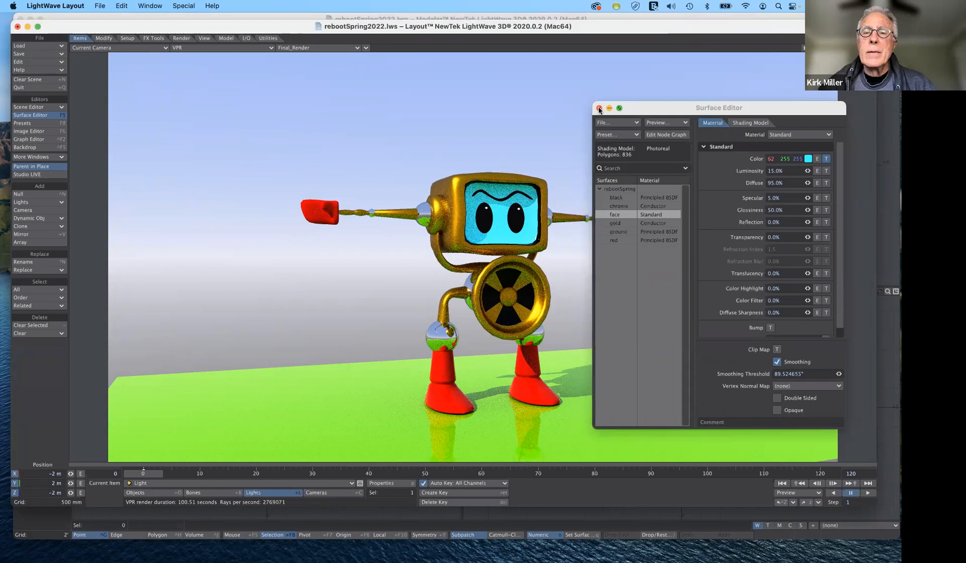
pyautogui.click(600, 110)
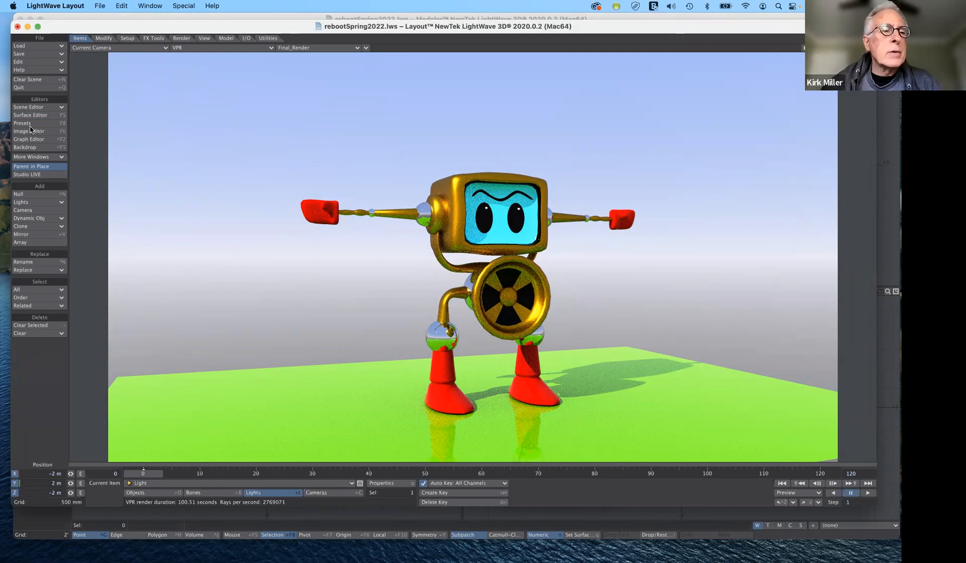
# Step: Reopen the Surface Editor to examine the gold surface's material and shading model options, and close it
pyautogui.click(48, 113)
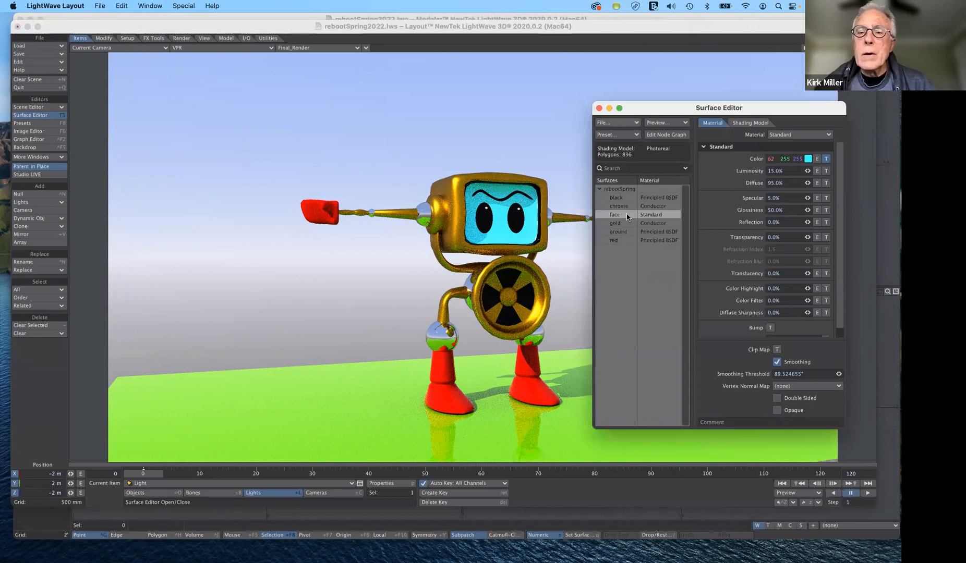
pyautogui.click(649, 226)
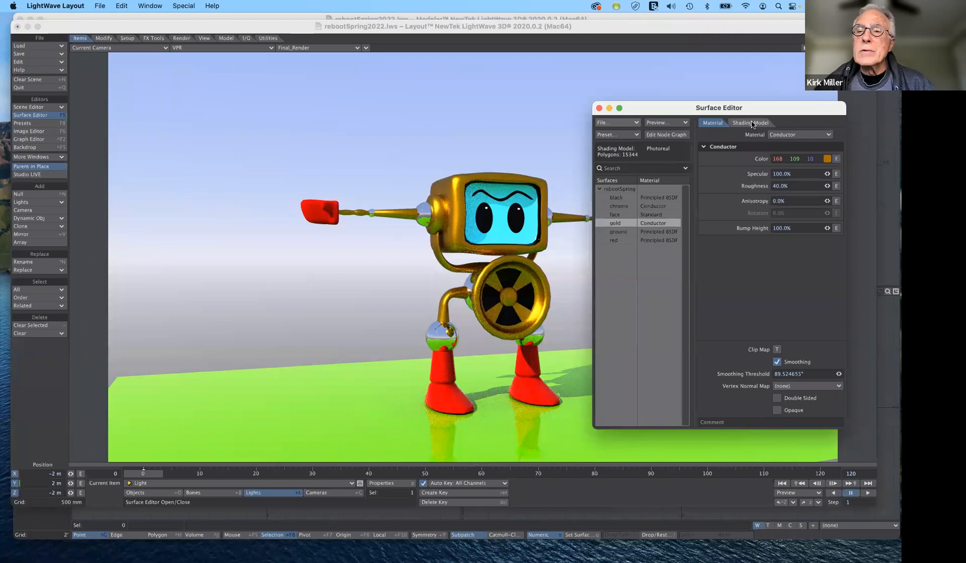
pyautogui.click(753, 124)
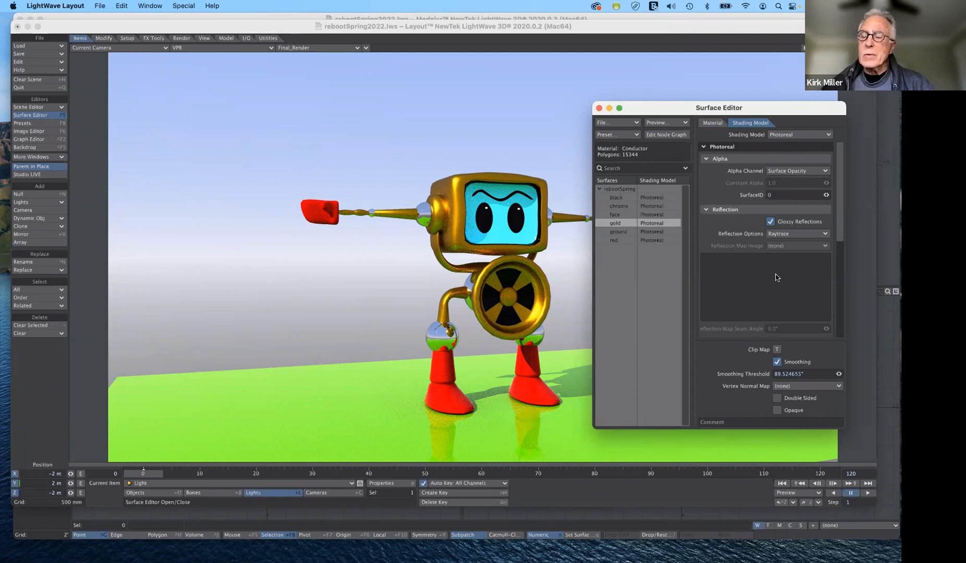
pyautogui.click(600, 109)
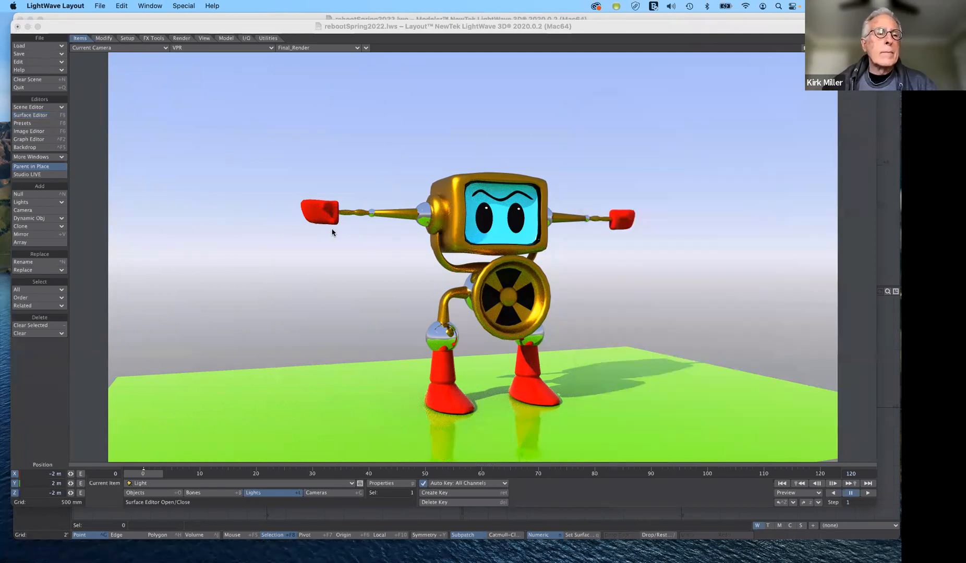
# Step: Open the scene's Effects settings, display the gradient backdrop's colors and bring up the compositing options
pyautogui.click(182, 38)
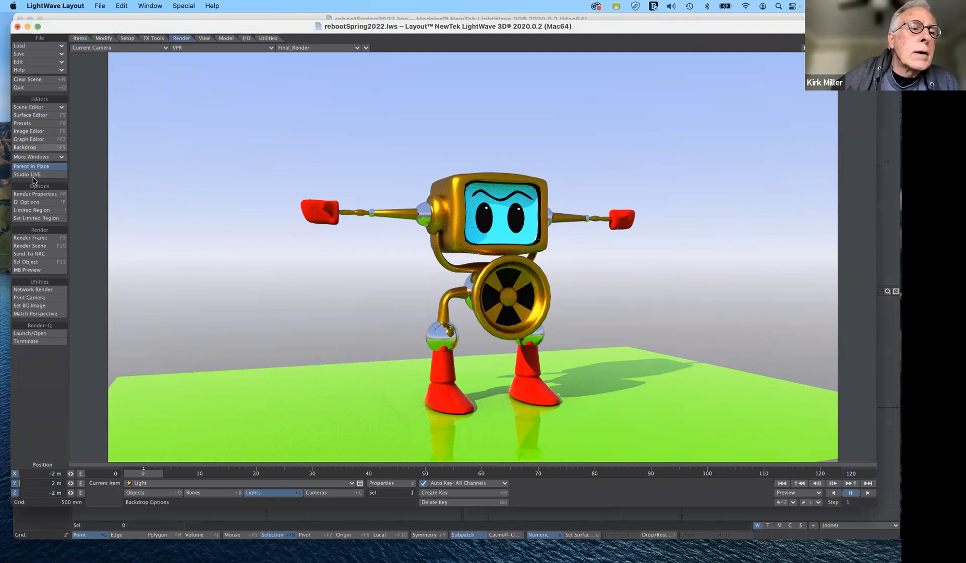
pyautogui.click(32, 148)
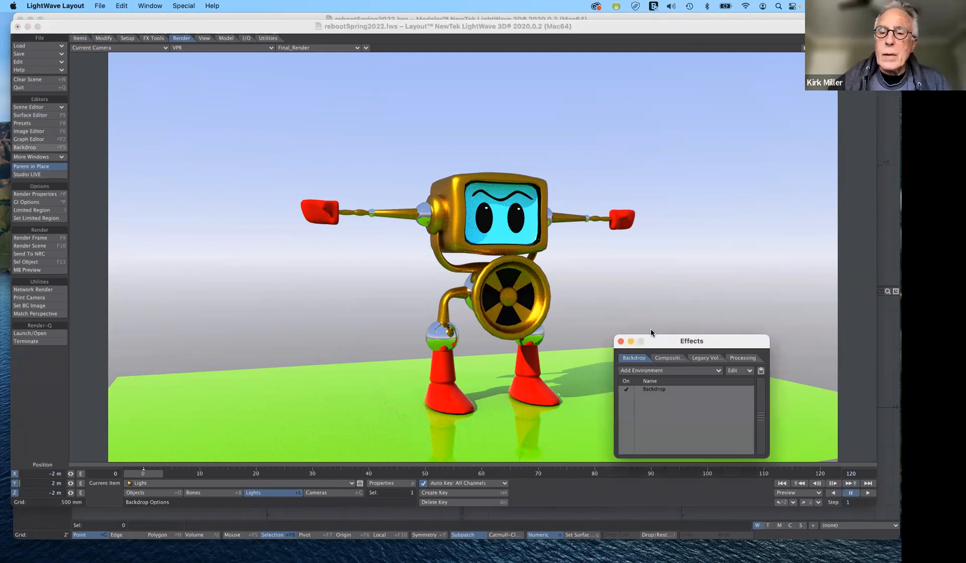
pyautogui.moveTo(645, 341); pyautogui.dragTo(229, 88)
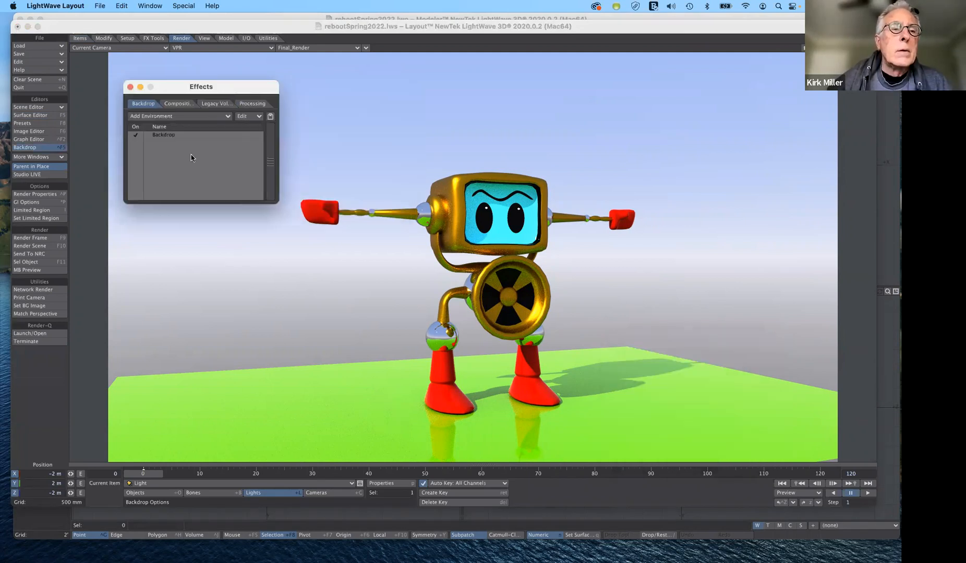
pyautogui.click(164, 135)
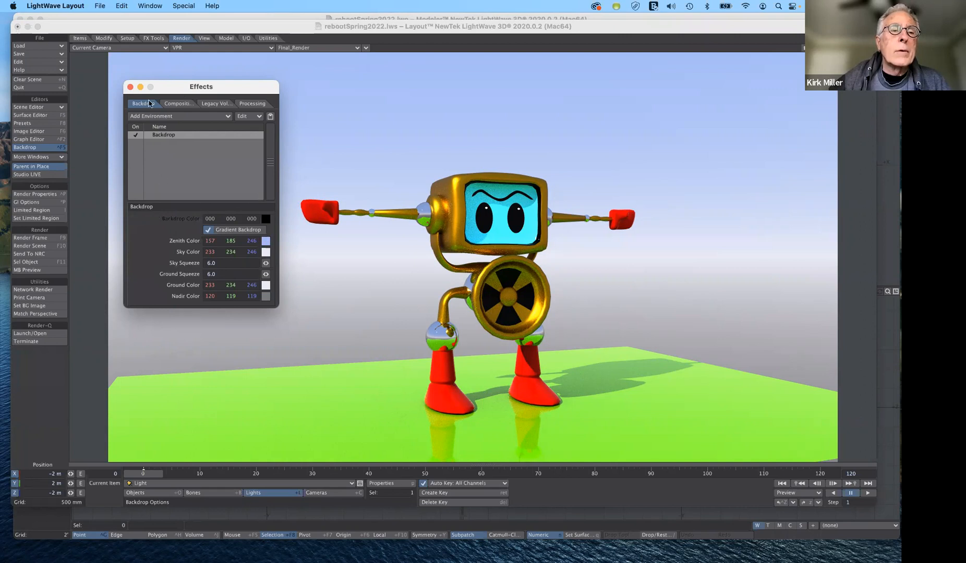
pyautogui.click(181, 106)
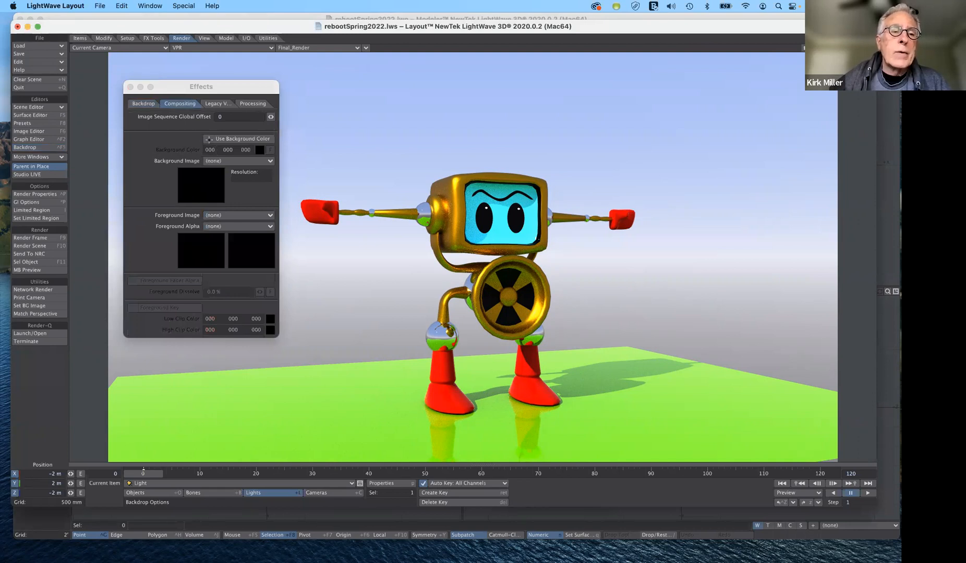
# Step: Try a solid black background color for the scene and disable it again
pyautogui.click(210, 139)
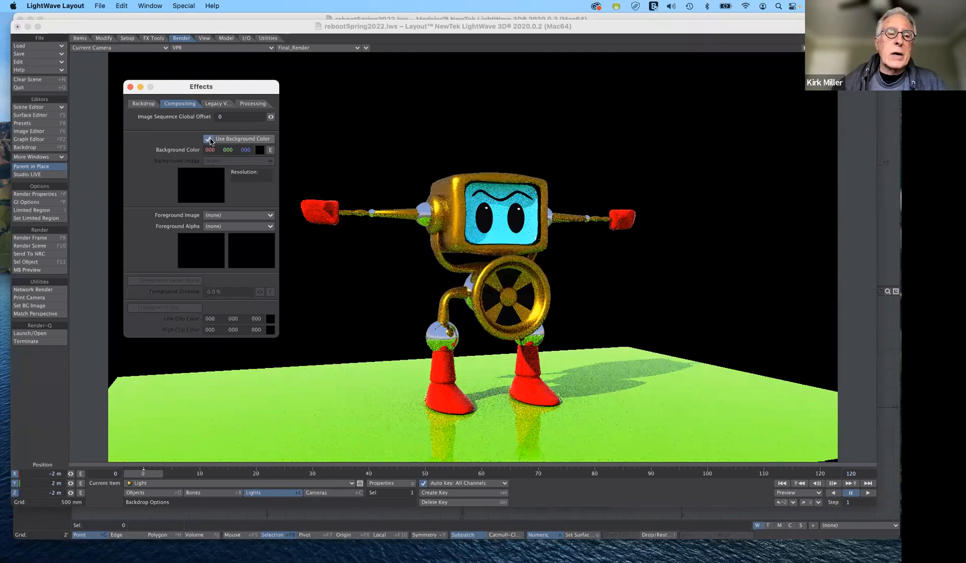
pyautogui.click(209, 140)
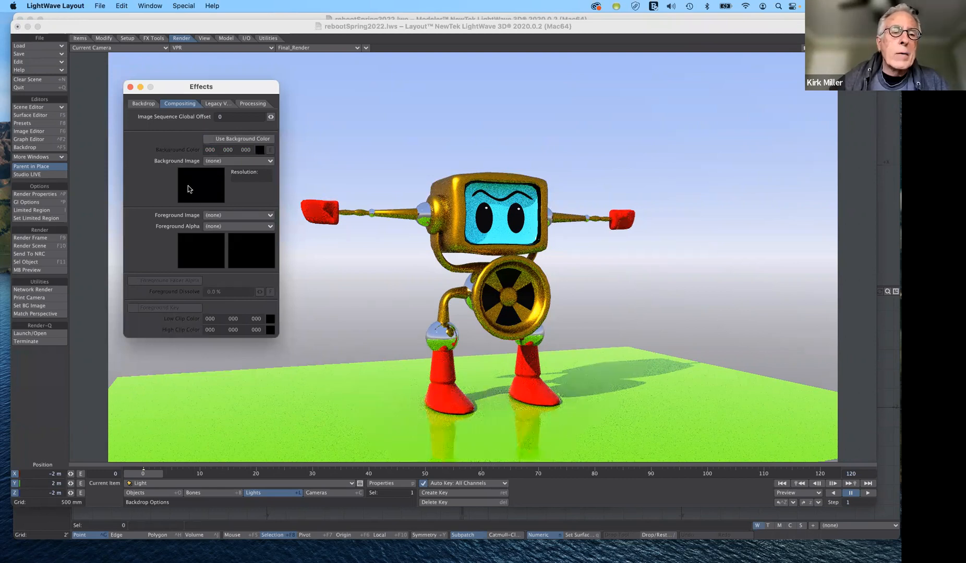
# Step: Load Sandbar.tga from the images folder as the compositing background image
pyautogui.click(234, 163)
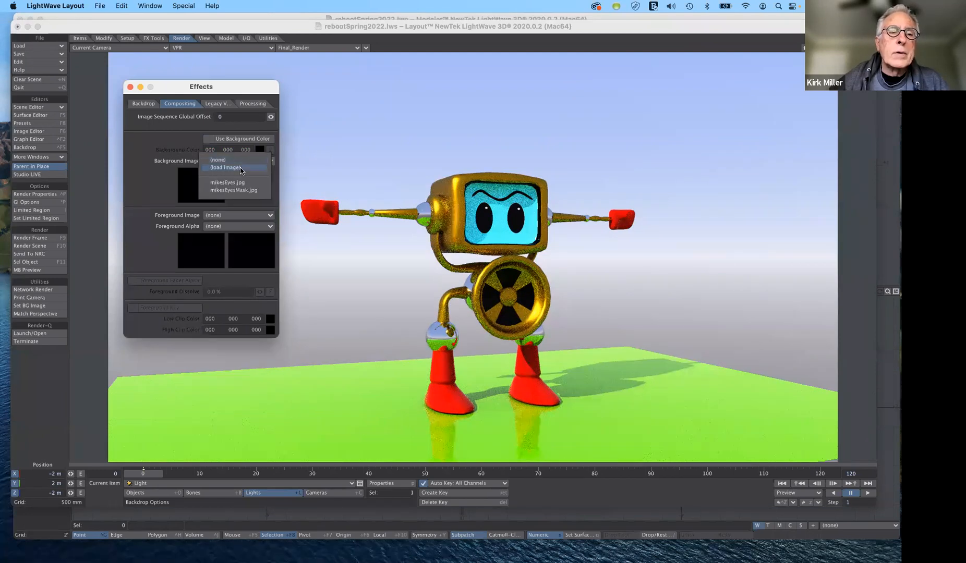
pyautogui.click(239, 173)
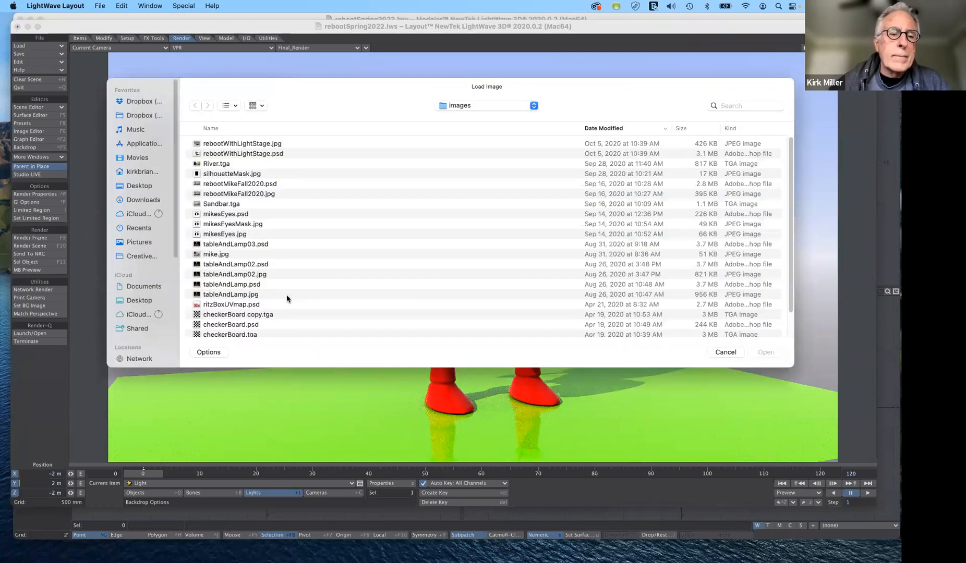
pyautogui.click(223, 165)
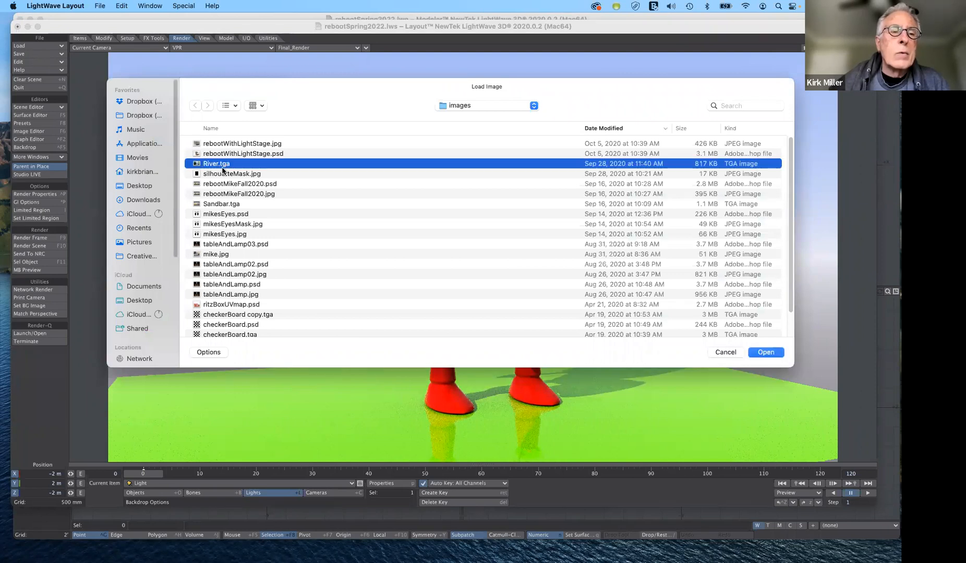
pyautogui.click(237, 204)
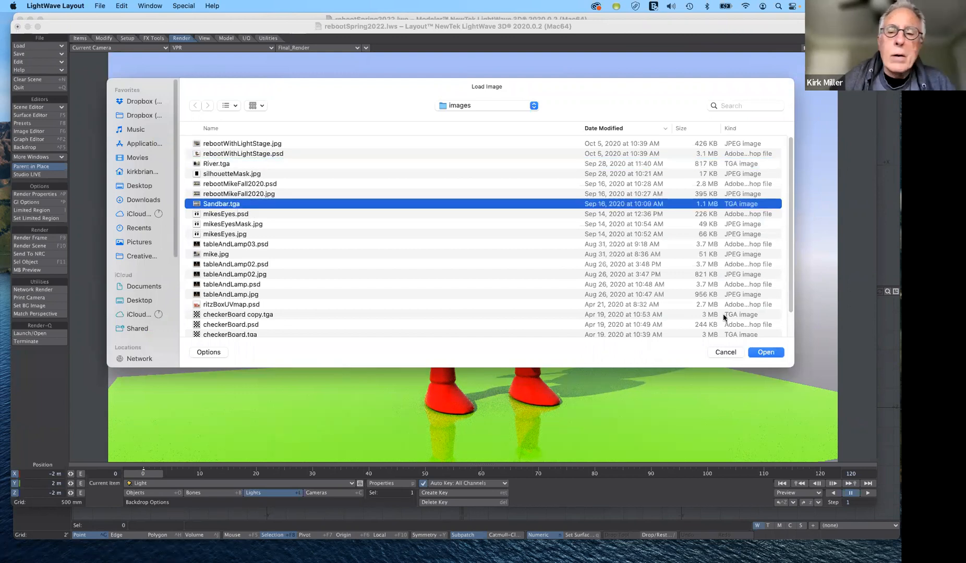
pyautogui.click(766, 353)
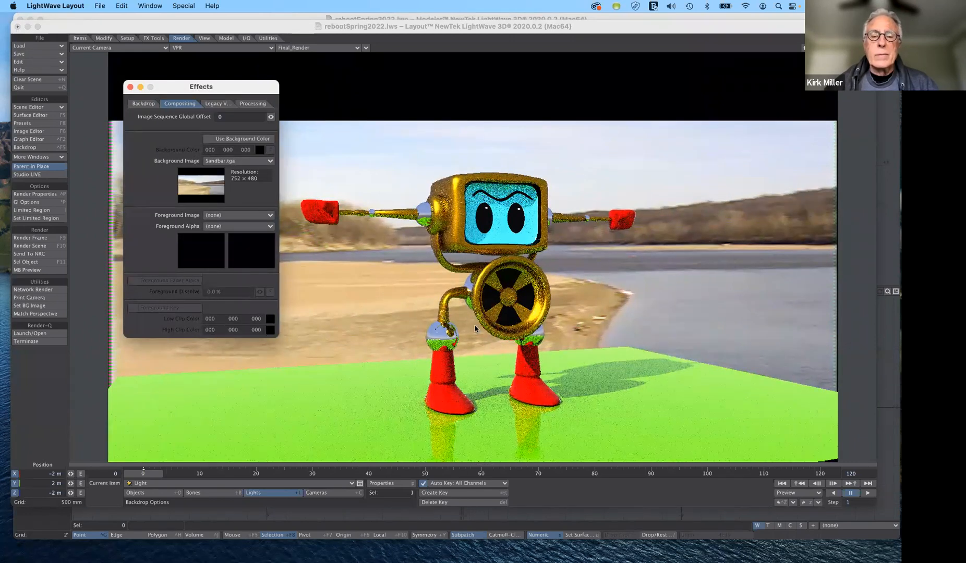
# Step: Move the Effects window aside and activate the Move tool on the rebootSpring2022:Layer2 object
pyautogui.moveTo(272, 86); pyautogui.dragTo(829, 164)
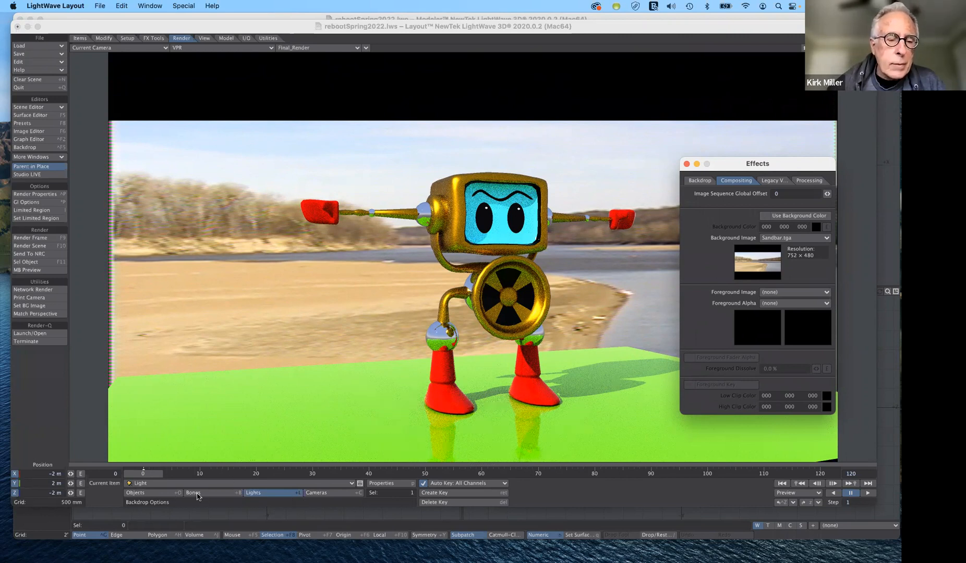
pyautogui.click(168, 494)
pyautogui.click(170, 496)
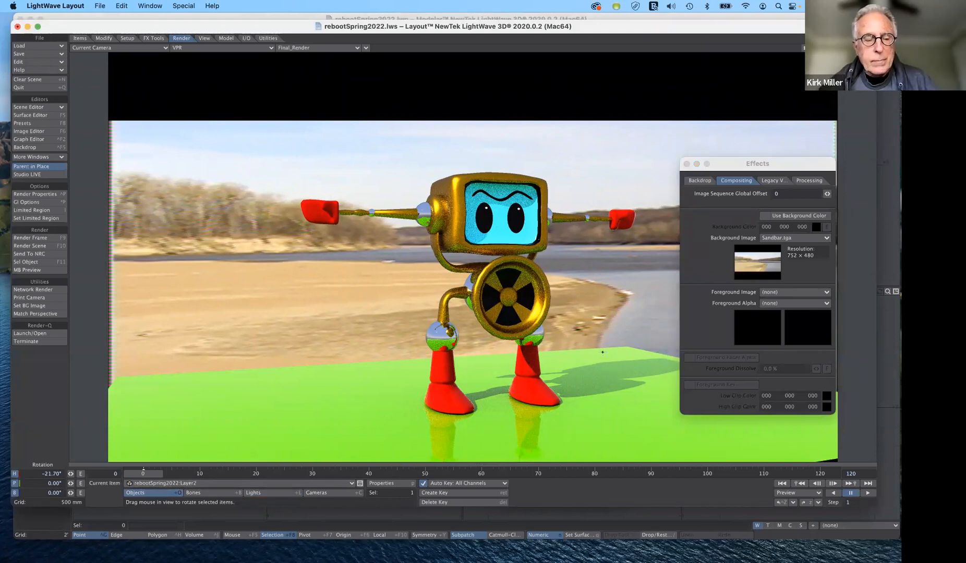
pyautogui.press('t')
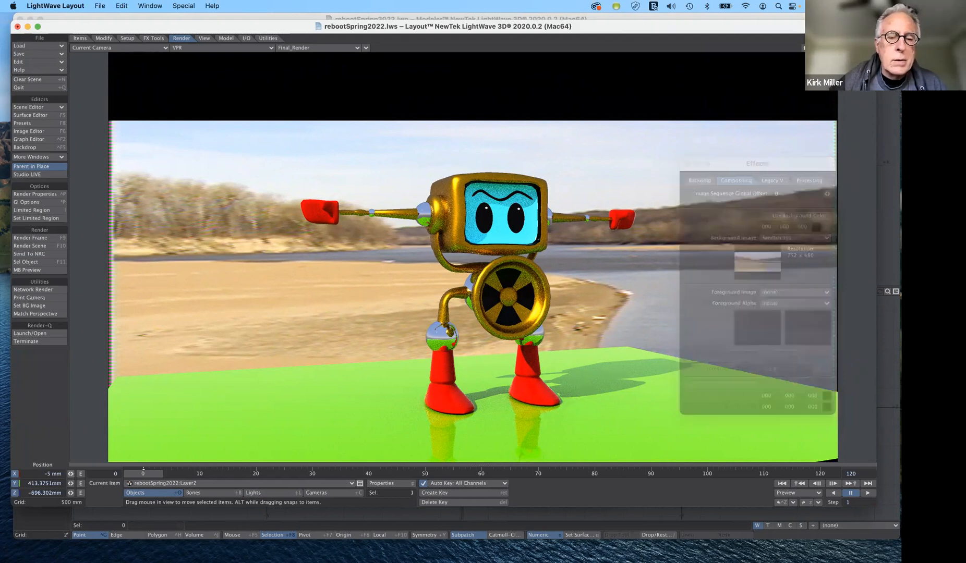
# Step: Show the viewport as Textured Shaded Solid Wireframe and move the robot along X to about -385 mm
pyautogui.moveTo(70, 474); pyautogui.dragTo(372, 474)
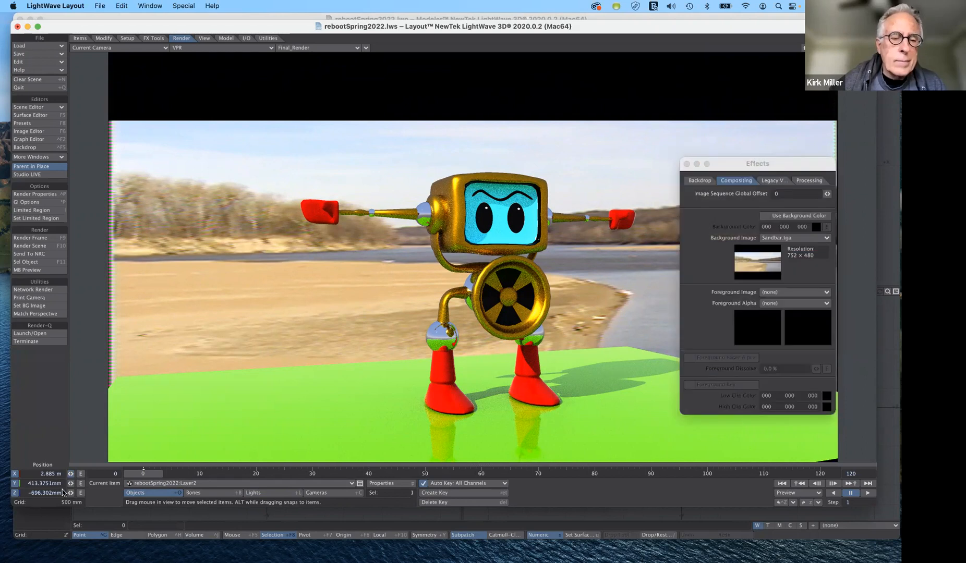
pyautogui.press('super+z')
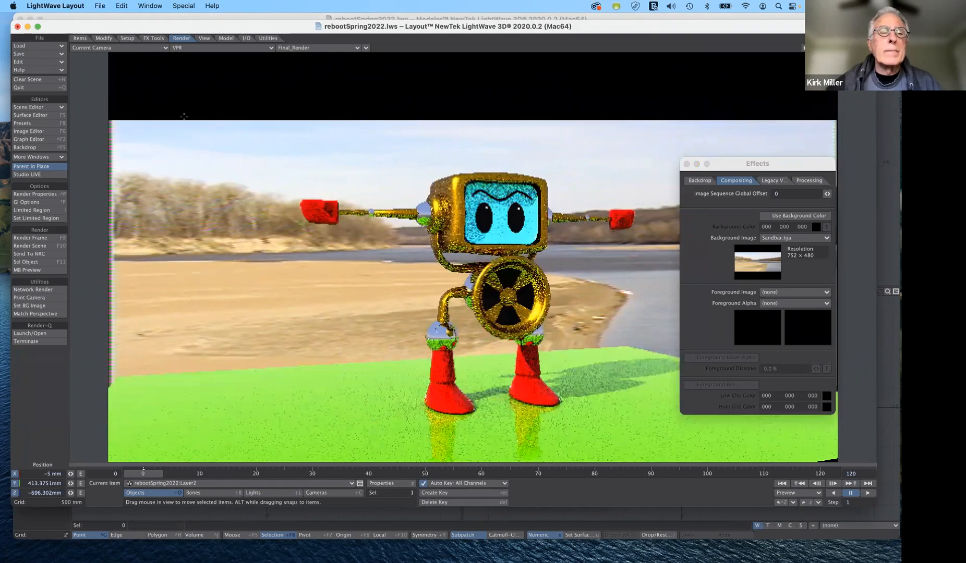
pyautogui.click(195, 48)
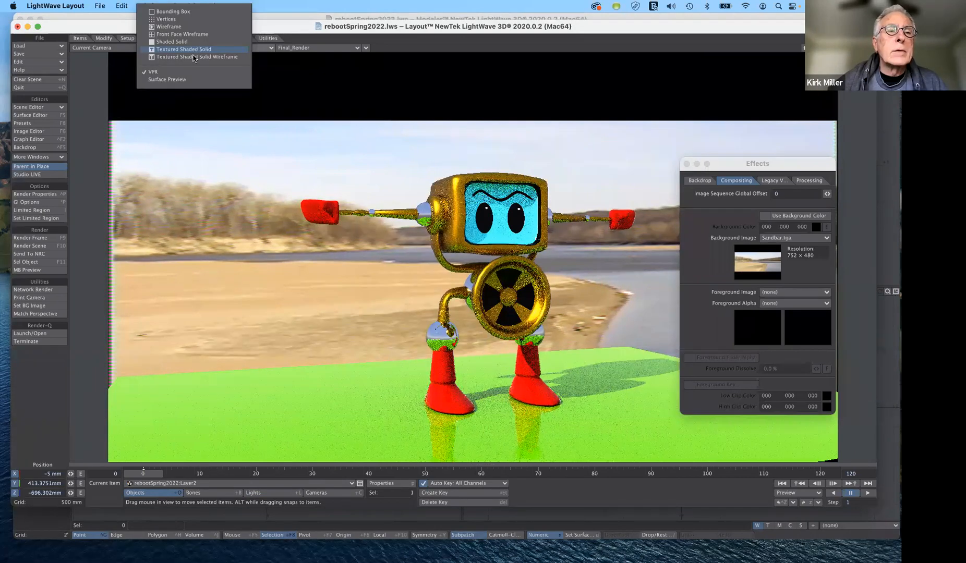
pyautogui.click(193, 58)
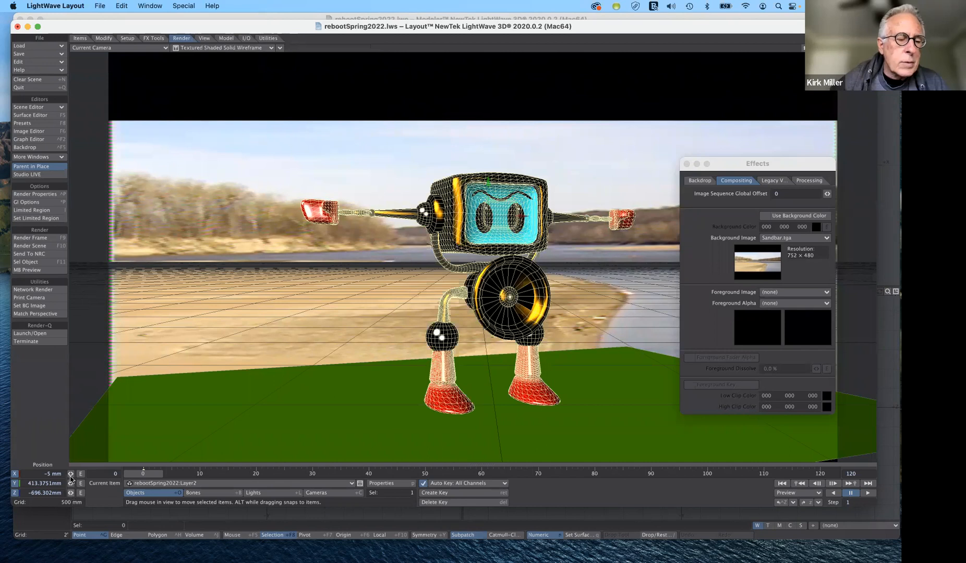
pyautogui.moveTo(70, 474); pyautogui.dragTo(31, 474)
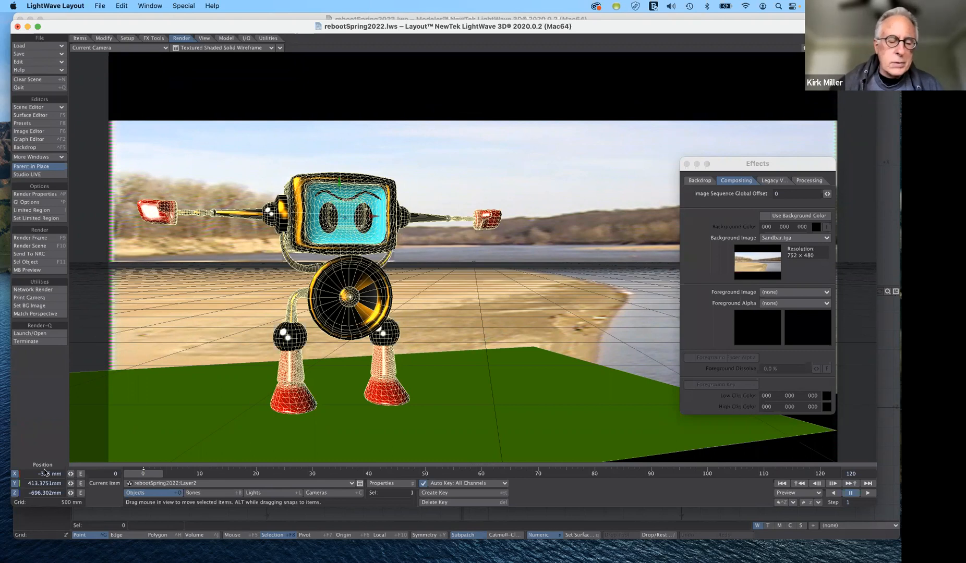
# Step: Rotate the robot and ground to a pitch of -1.70° and return the viewport to VPR
pyautogui.press('y')
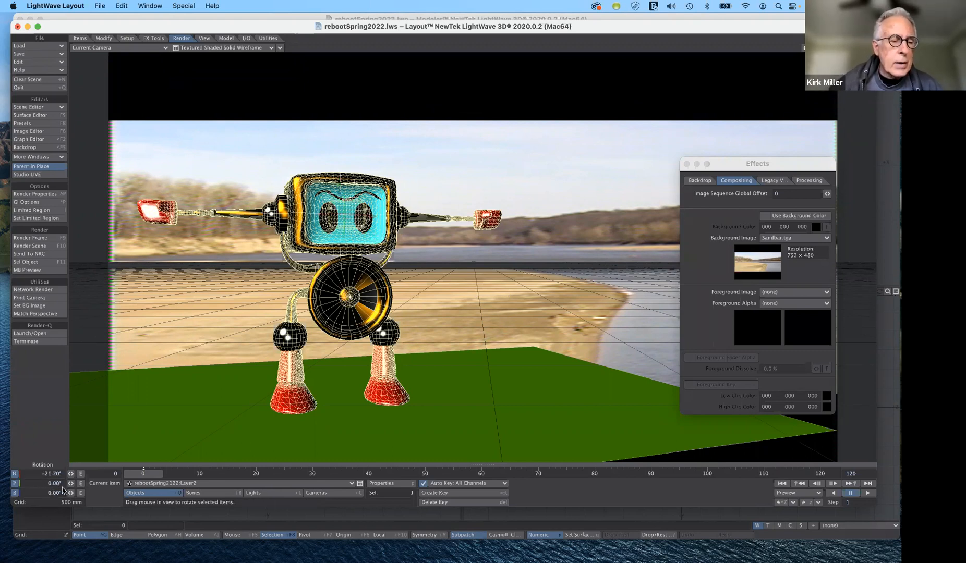
pyautogui.moveTo(71, 484); pyautogui.dragTo(70, 484)
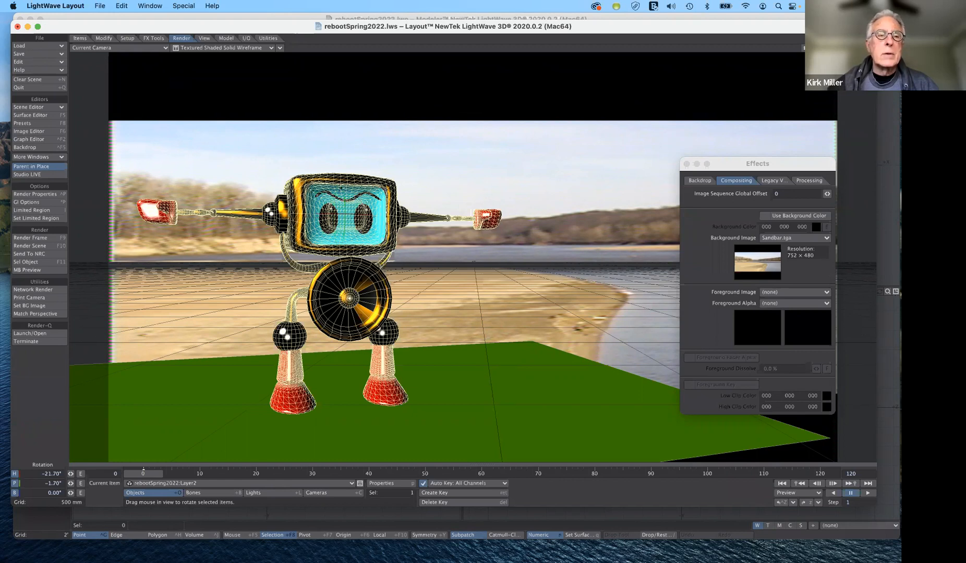
pyautogui.click(203, 48)
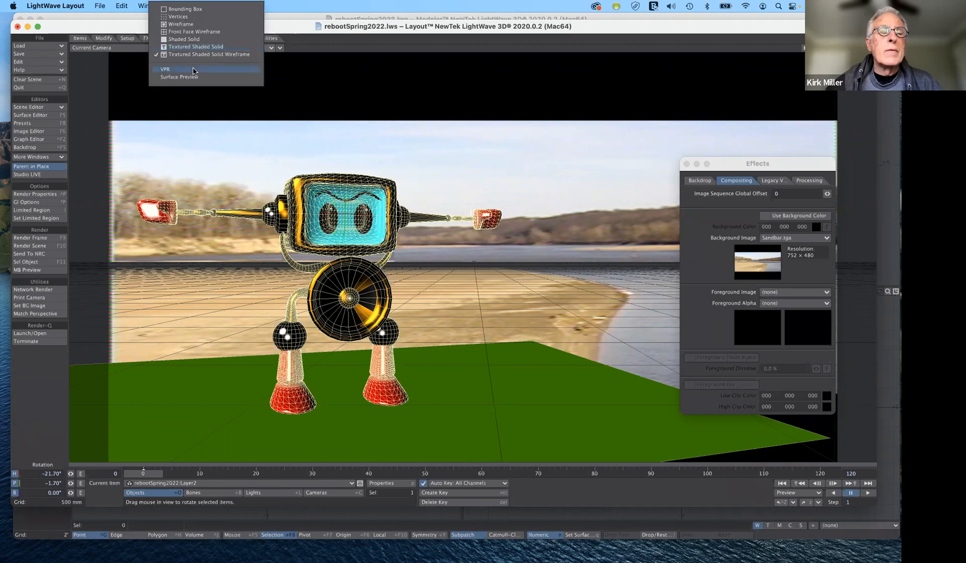
pyautogui.click(193, 69)
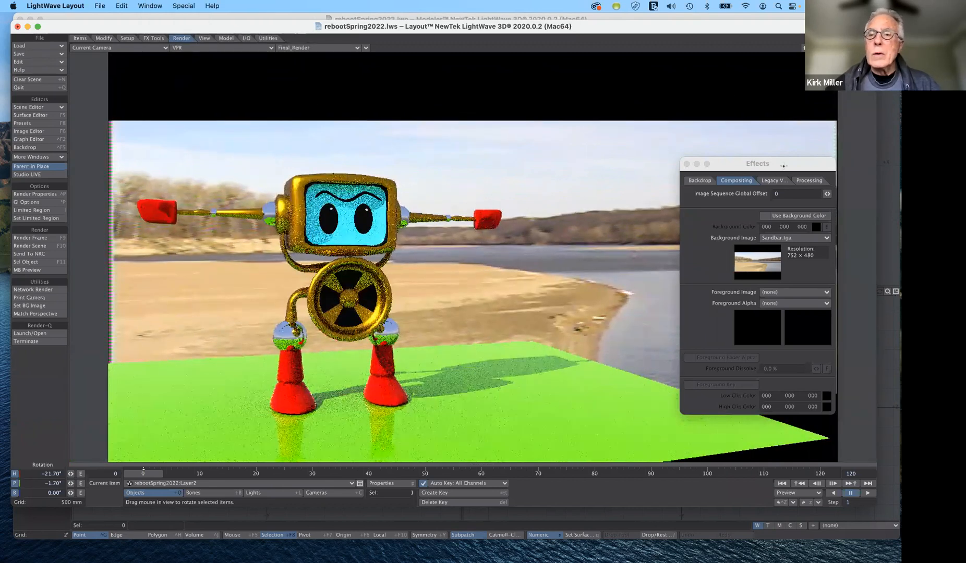
# Step: Set the ground surface's shading model to Shadow Catcher in the Surface Editor
pyautogui.moveTo(775, 165); pyautogui.dragTo(751, 165)
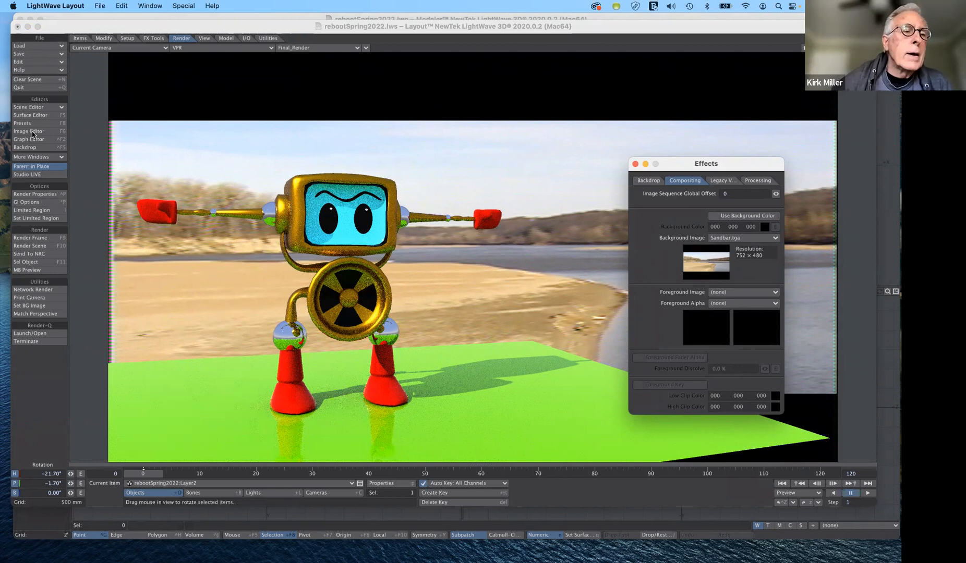
pyautogui.click(34, 115)
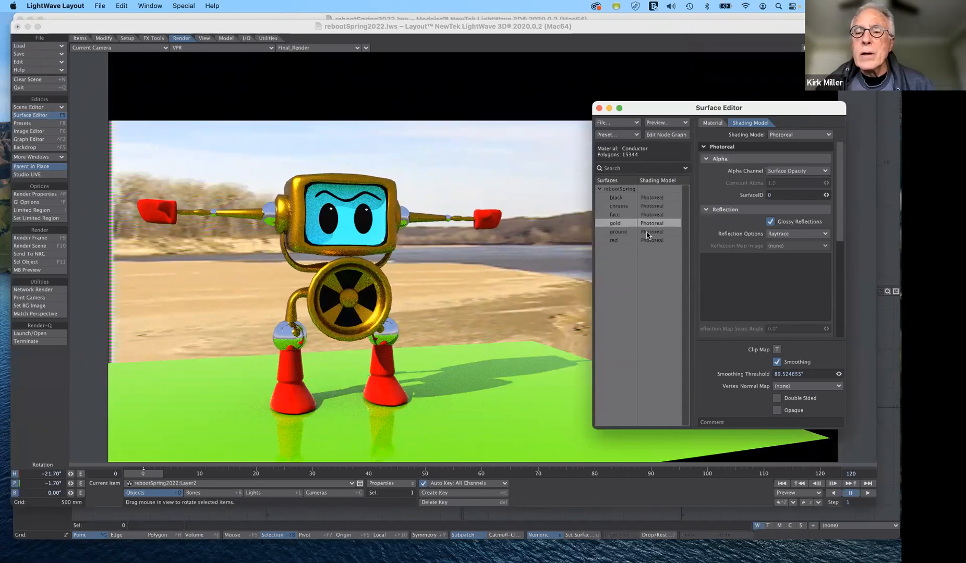
pyautogui.click(646, 232)
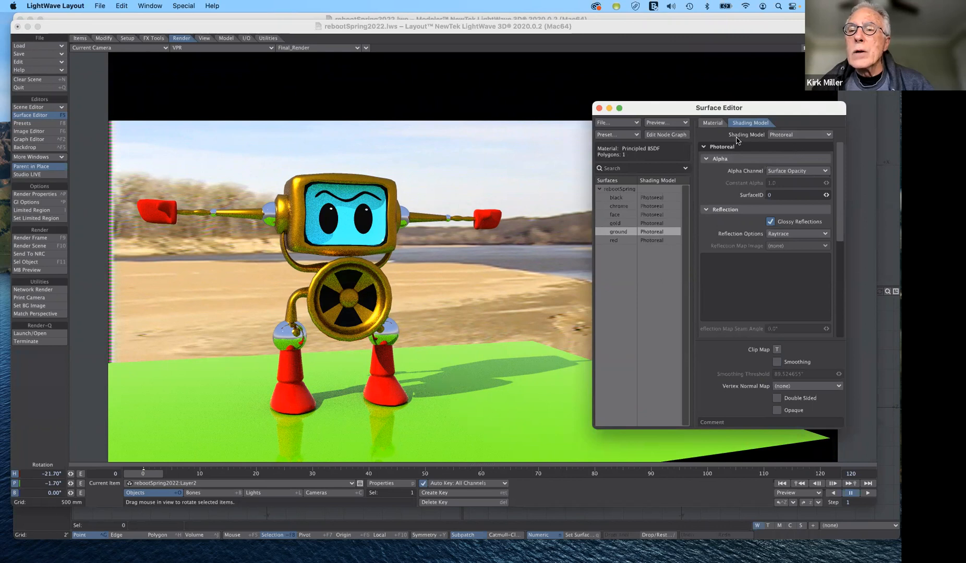
pyautogui.click(799, 134)
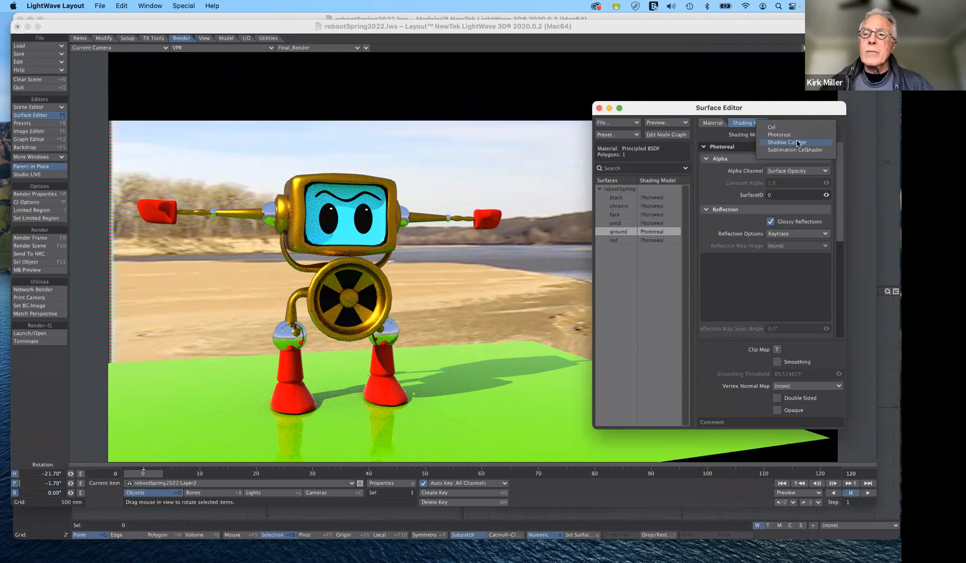
pyautogui.click(789, 142)
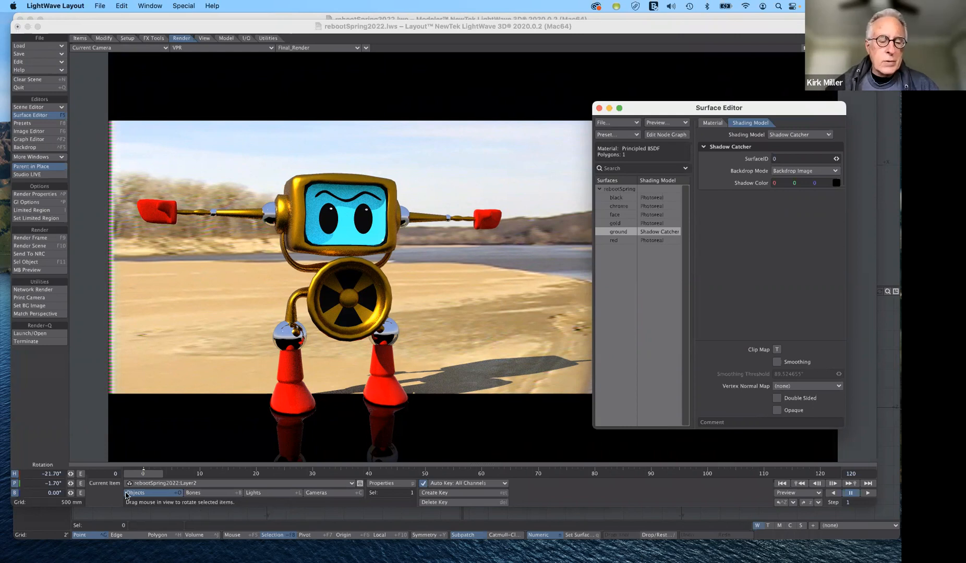
# Step: Reposition the robot in Textured Shaded Solid view to about X -515 mm and Z -366 mm, and return to VPR
pyautogui.press('t')
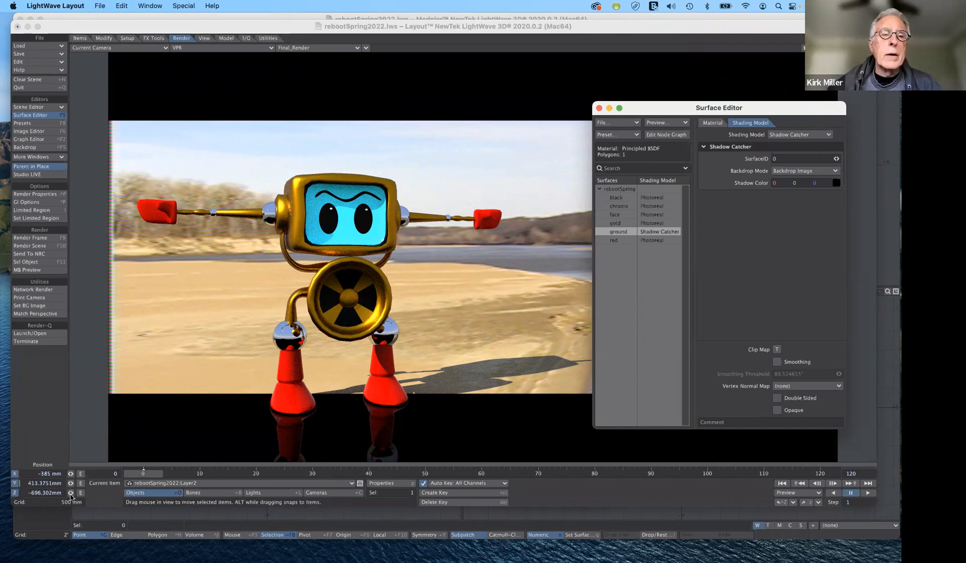
pyautogui.click(203, 46)
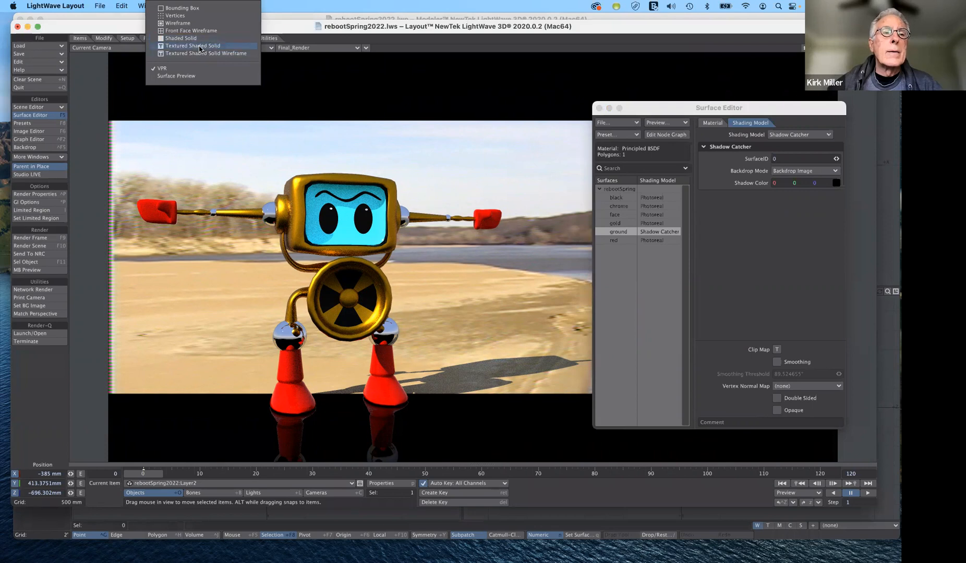
pyautogui.click(201, 46)
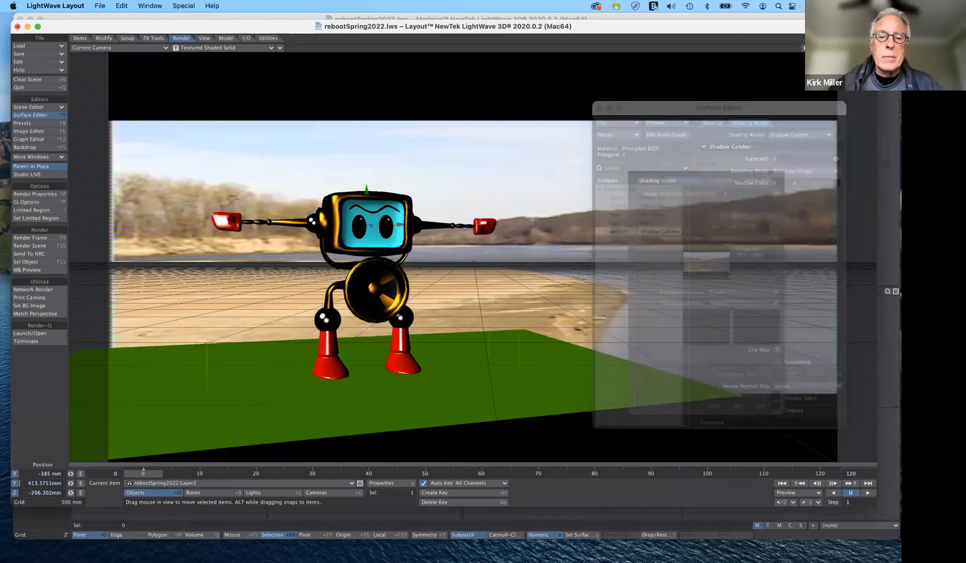
pyautogui.moveTo(71, 493); pyautogui.dragTo(68, 507)
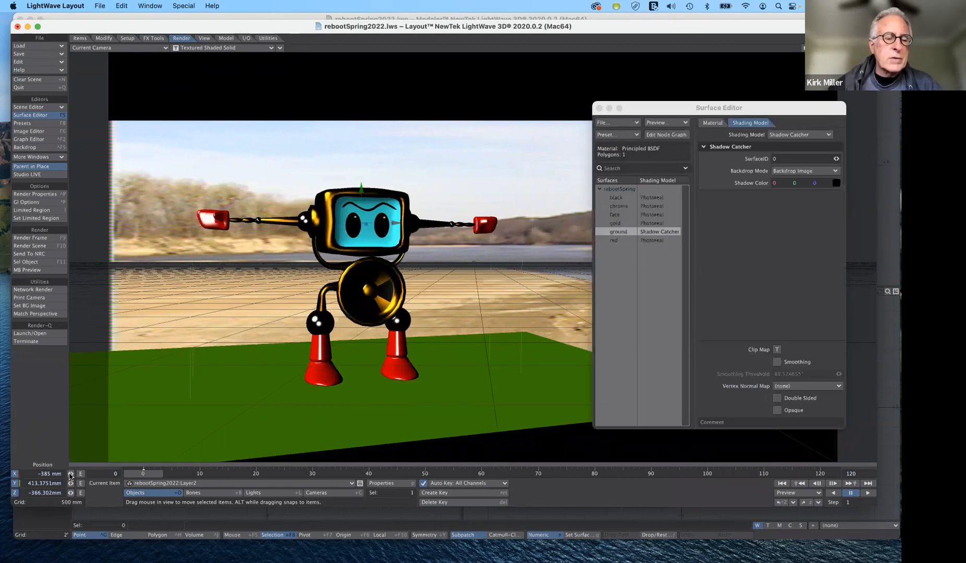
pyautogui.moveTo(71, 474); pyautogui.dragTo(61, 475)
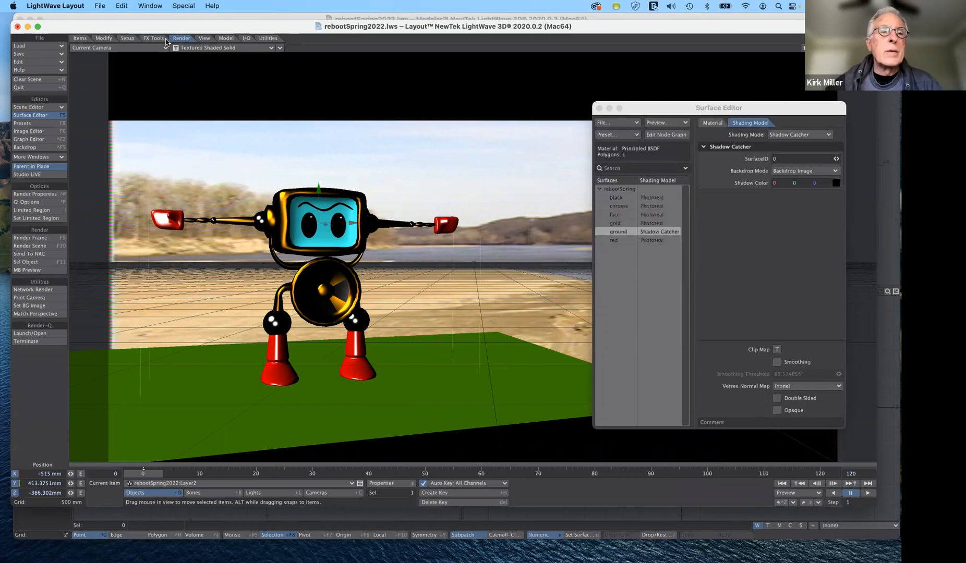
pyautogui.click(198, 48)
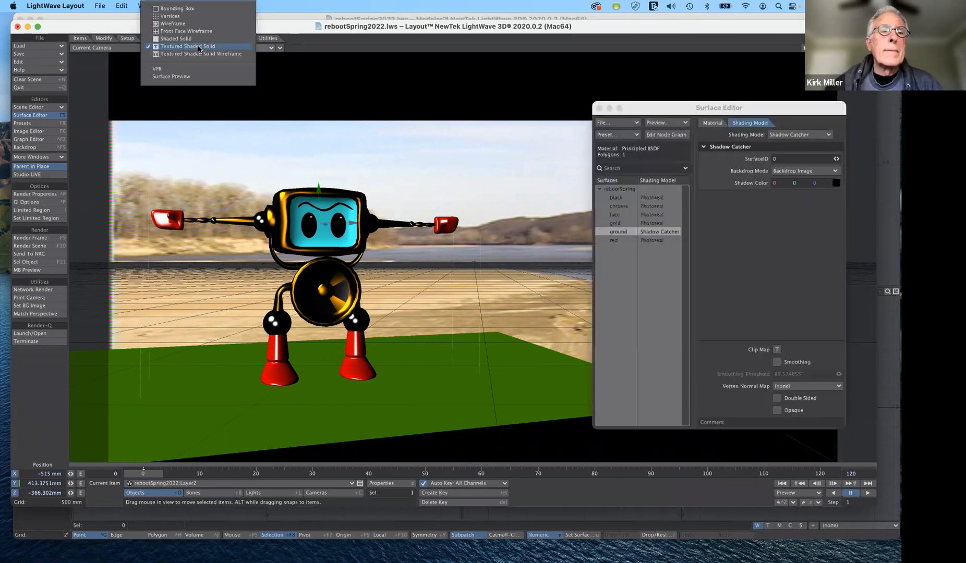
pyautogui.click(191, 71)
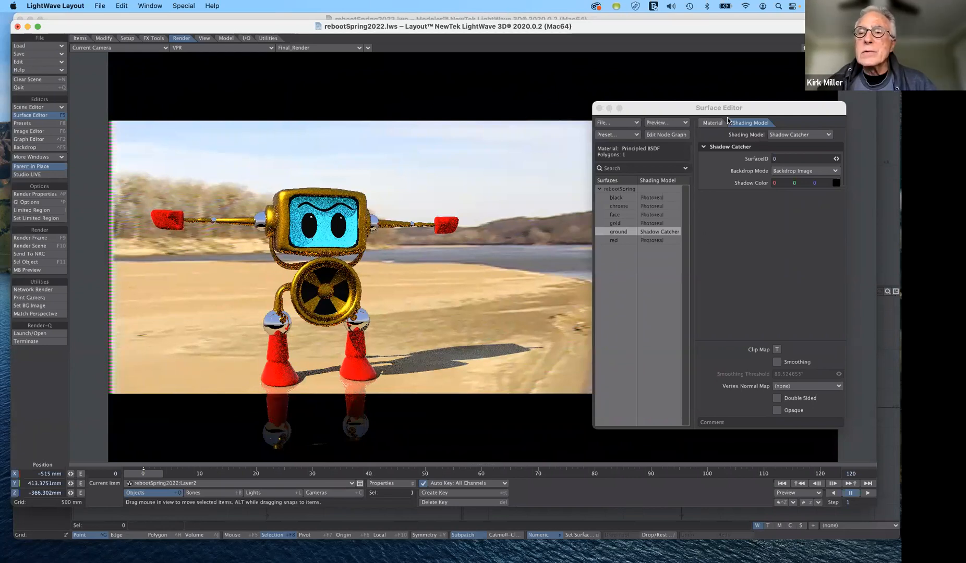
# Step: Set the ground material's roughness to 71% and its specular to 0%
pyautogui.click(712, 124)
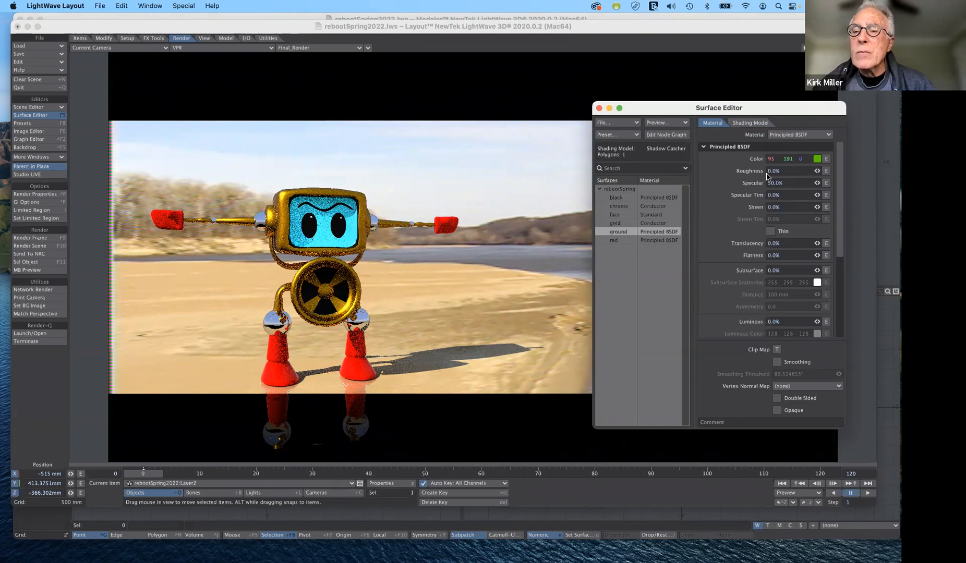
pyautogui.moveTo(817, 174); pyautogui.dragTo(856, 175)
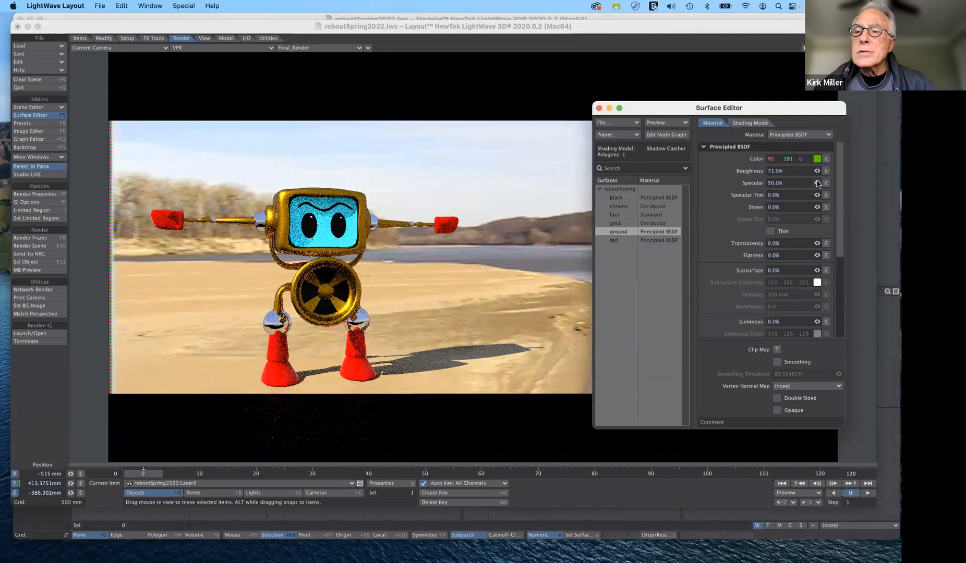
pyautogui.moveTo(817, 183); pyautogui.dragTo(788, 183)
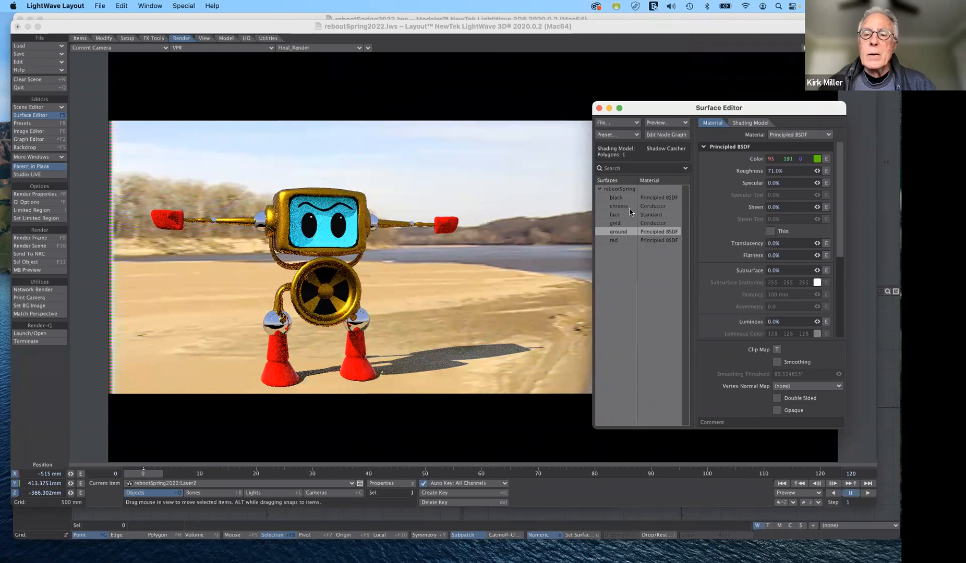
# Step: Set the gold surface's reflection options to Raytrace + Spherical Map with Sandbar.tga as the reflection map image
pyautogui.click(625, 223)
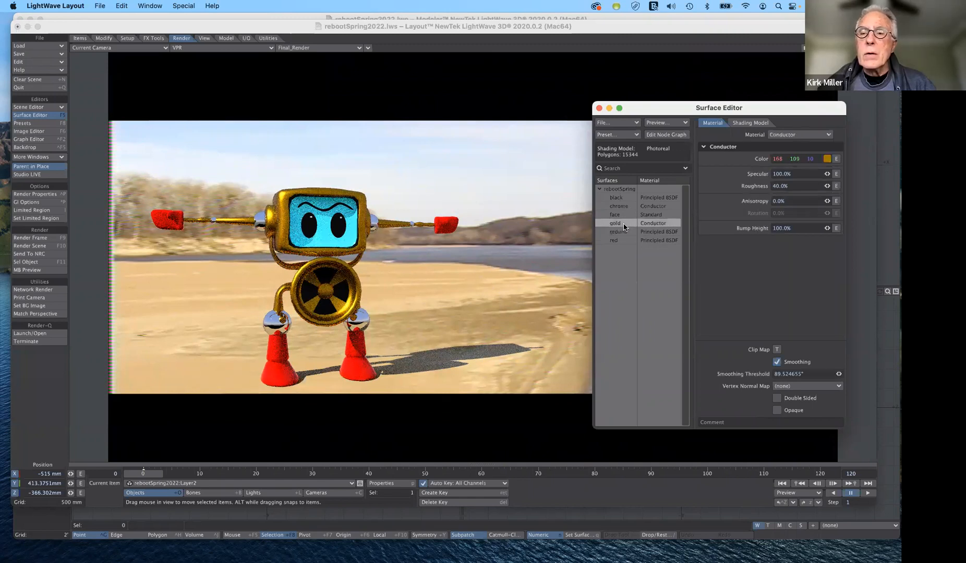
pyautogui.click(751, 124)
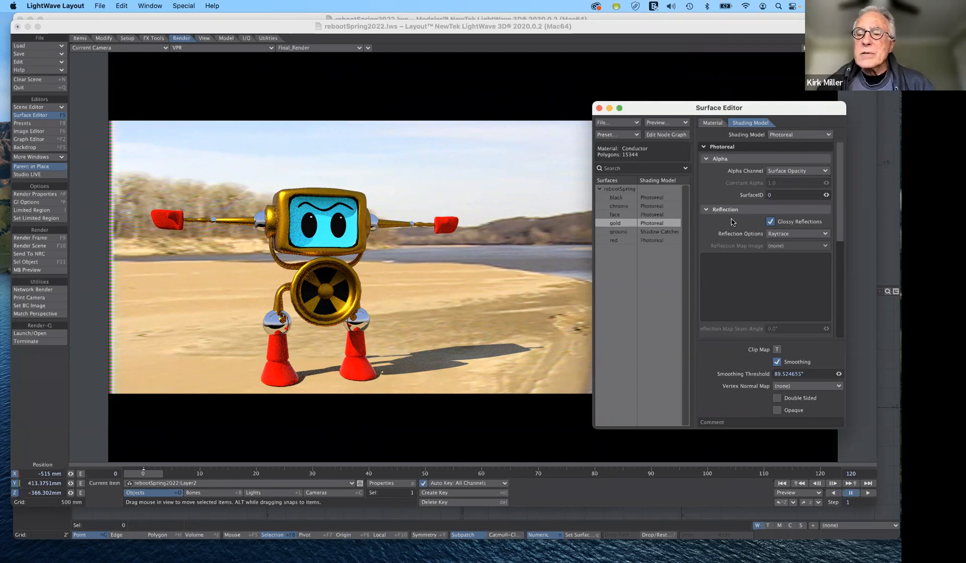
pyautogui.click(780, 236)
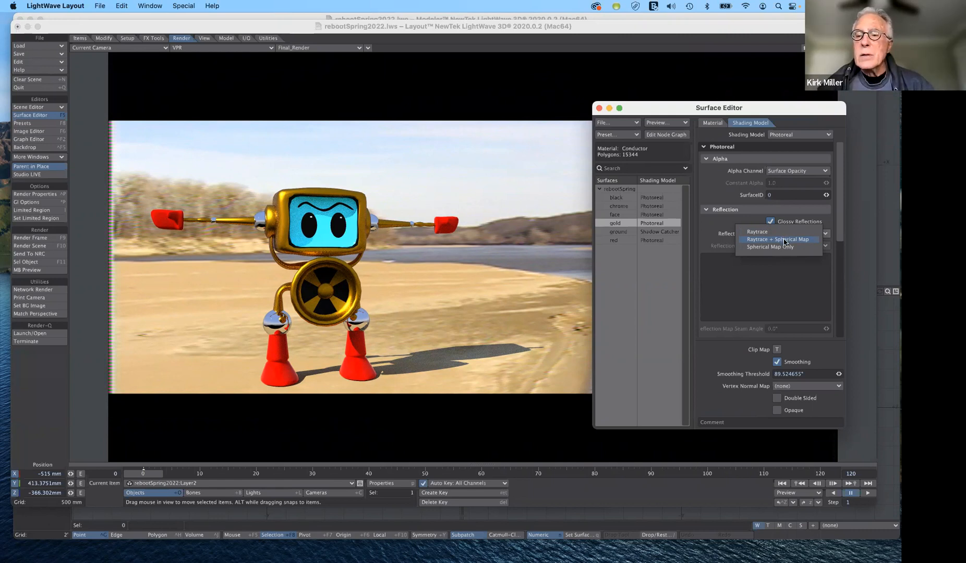
pyautogui.click(784, 240)
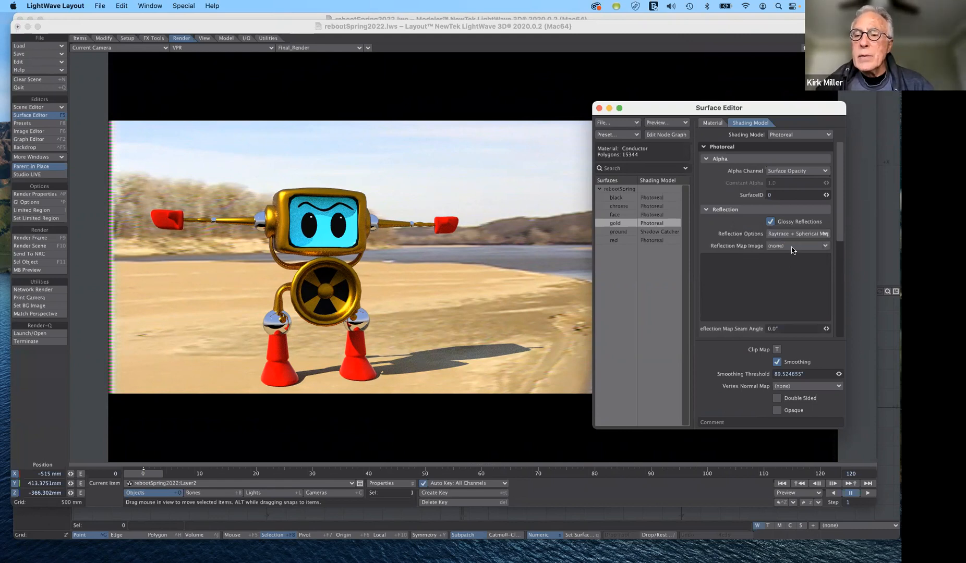
pyautogui.click(793, 248)
pyautogui.click(785, 285)
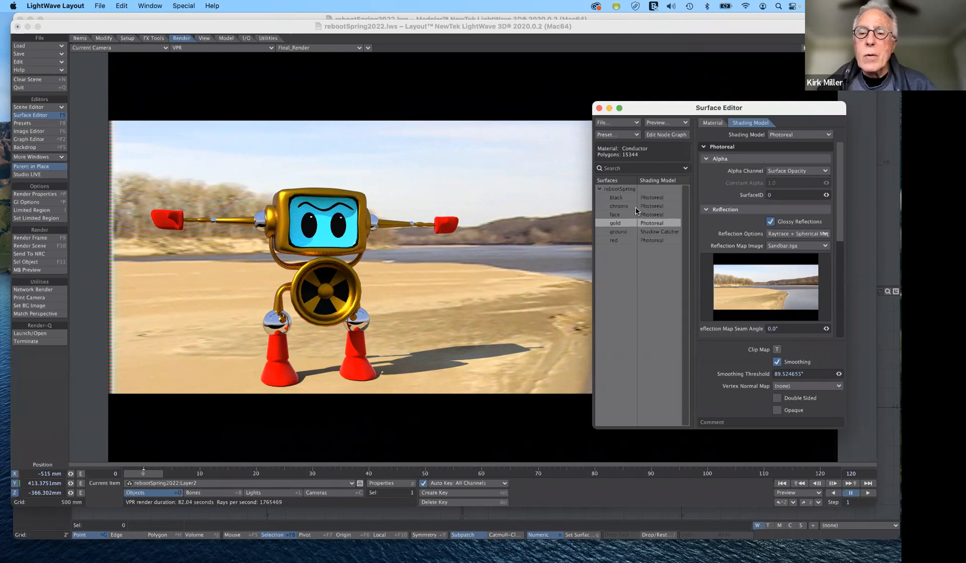
# Step: Set the chrome surface's reflection options to Raytrace + Spherical Map with Sandbar.tga as the reflection map image
pyautogui.click(647, 206)
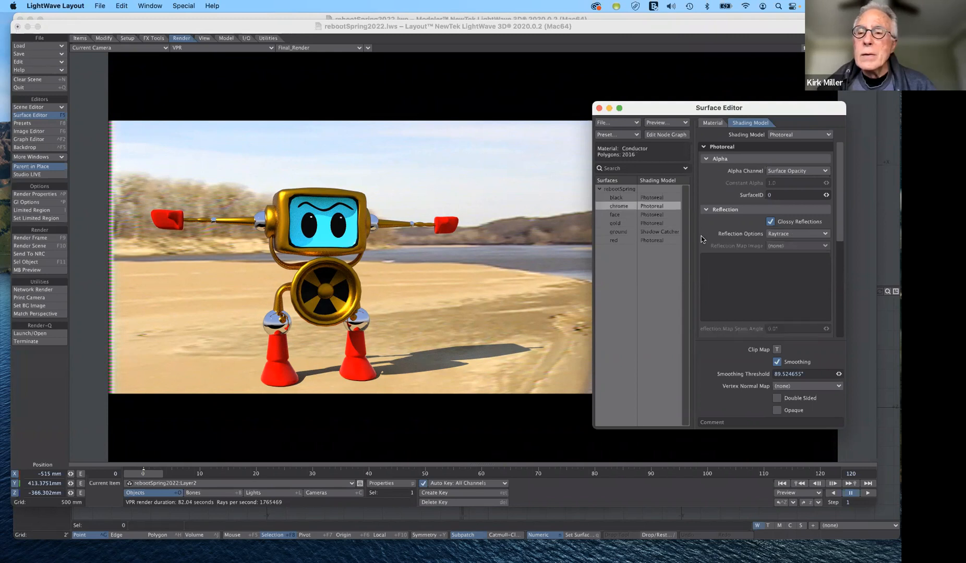
pyautogui.click(791, 238)
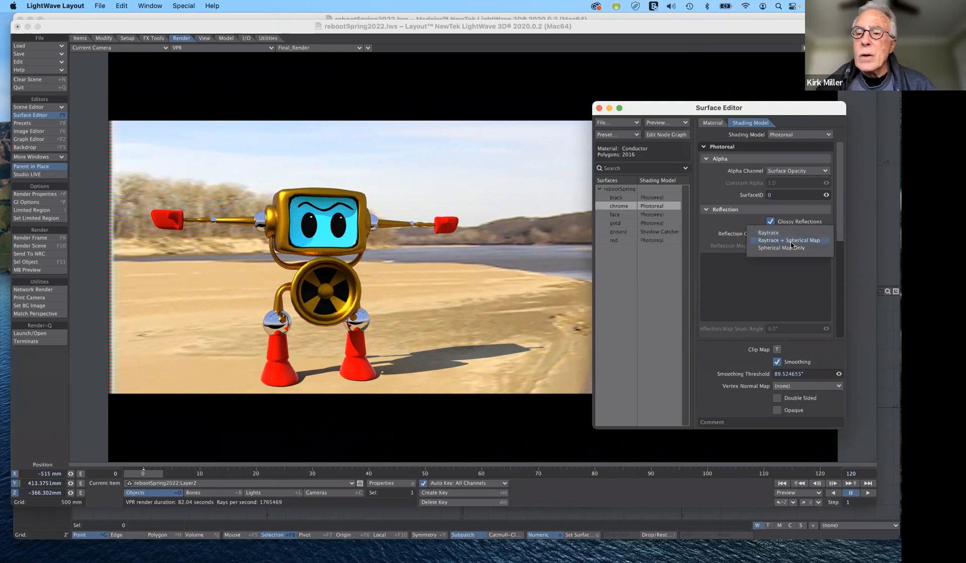
pyautogui.click(791, 242)
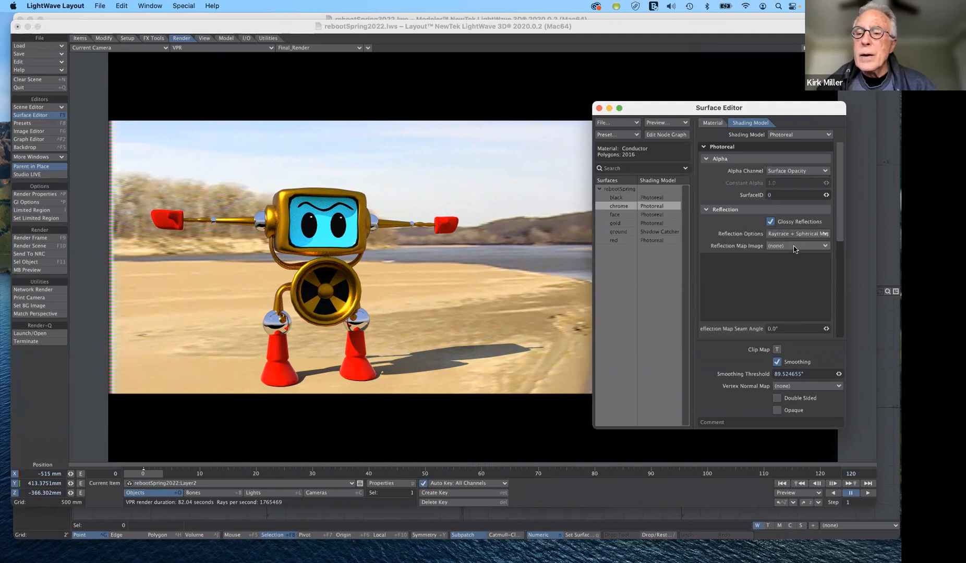
pyautogui.click(795, 248)
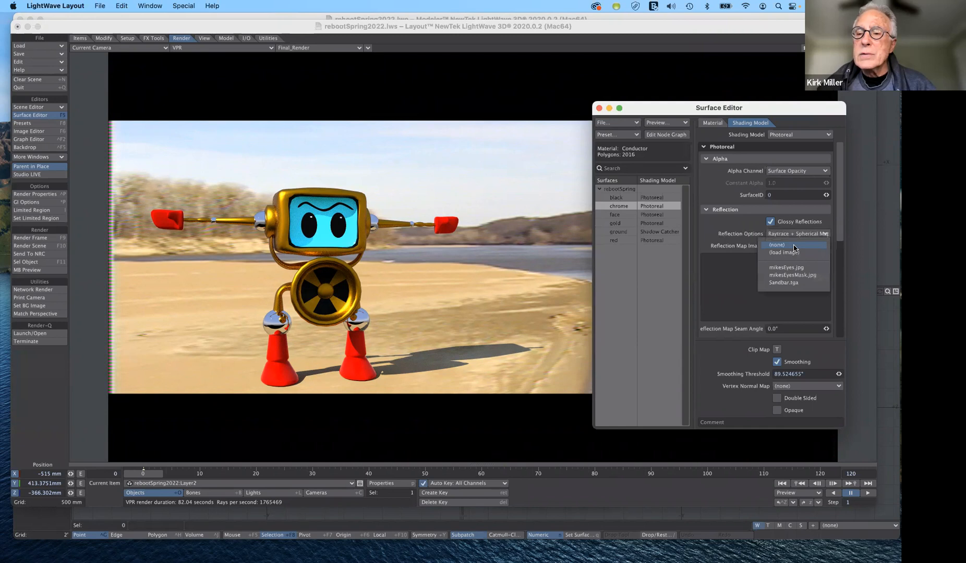
pyautogui.click(788, 283)
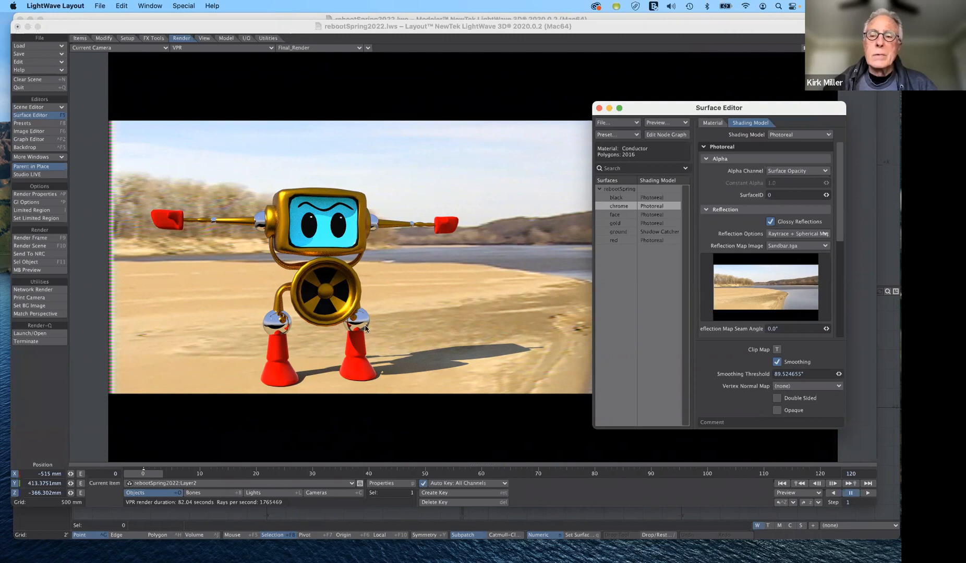
# Step: Close the Surface Editor and the Effects window so the whole composite is uncovered
pyautogui.moveTo(763, 108); pyautogui.dragTo(721, 122)
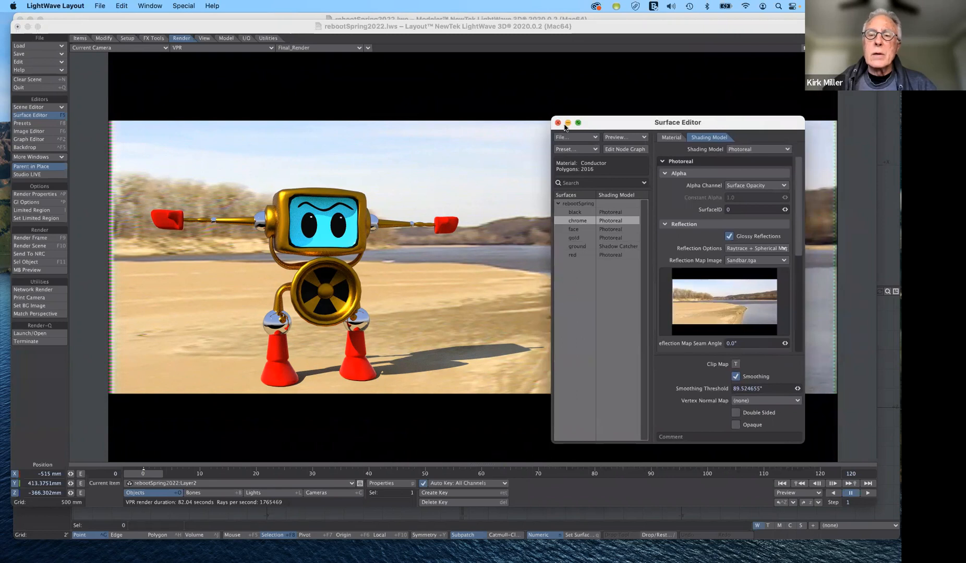
pyautogui.click(557, 122)
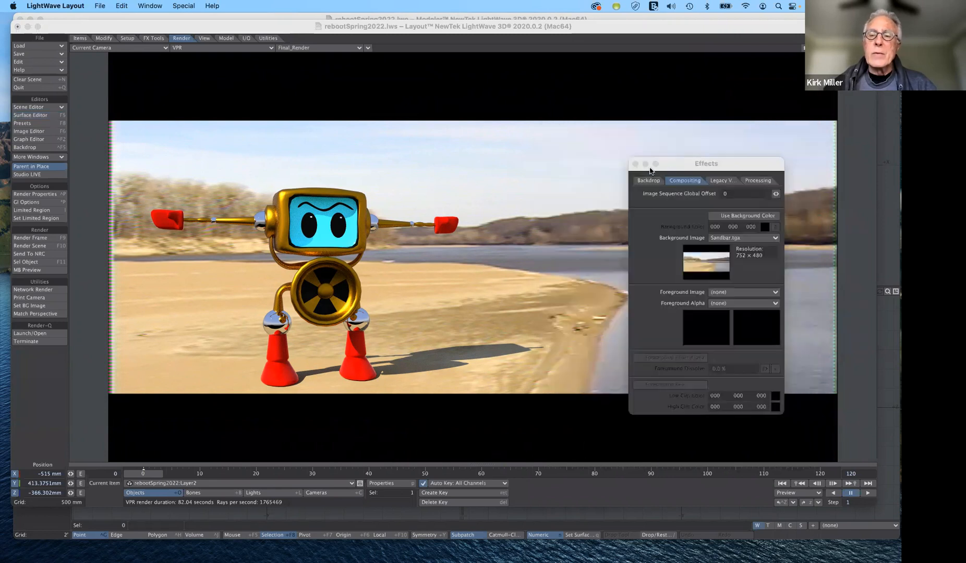
pyautogui.moveTo(677, 166); pyautogui.dragTo(633, 144)
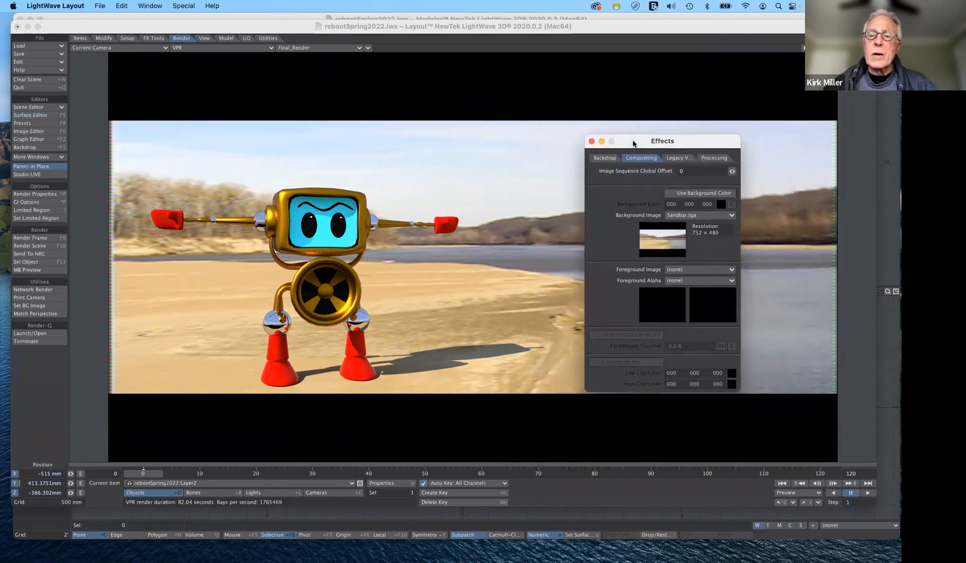
pyautogui.click(592, 142)
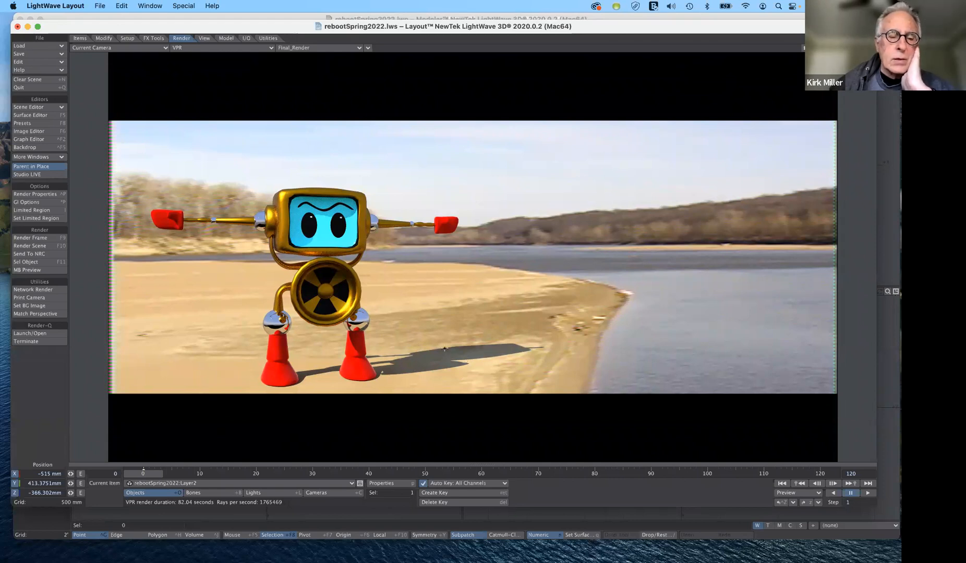
# Step: Open the properties of the light named Light and place the window clear of the robot
pyautogui.click(272, 493)
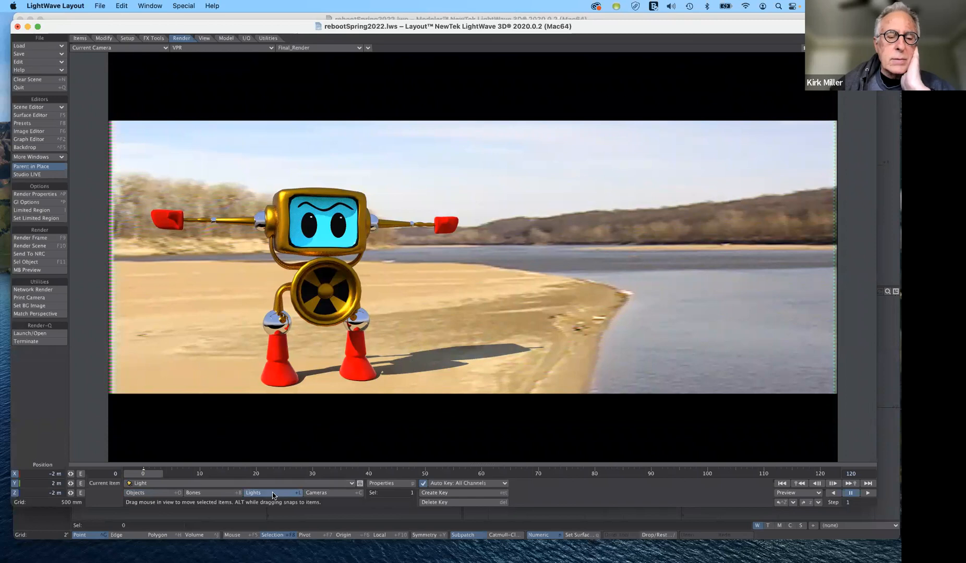
pyautogui.click(298, 484)
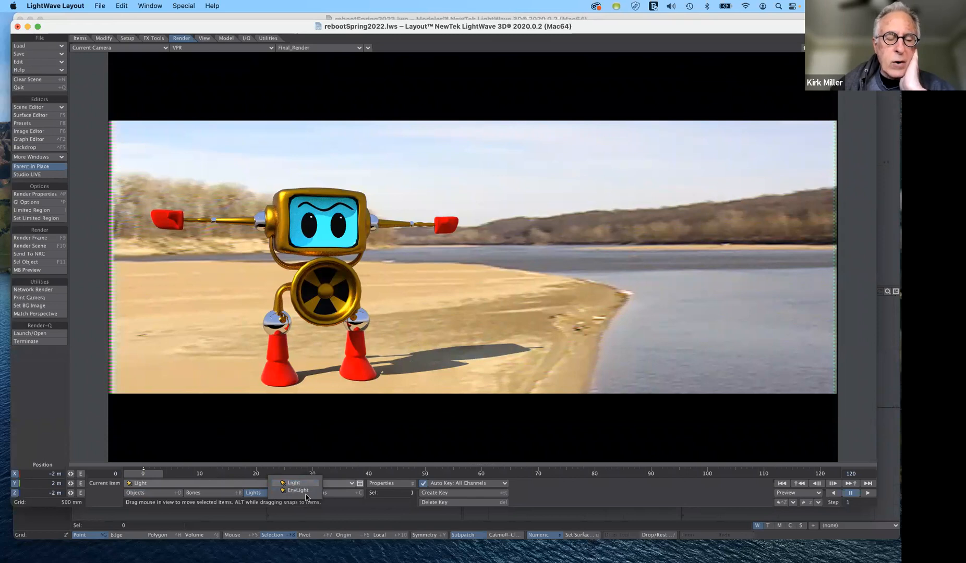
pyautogui.click(340, 462)
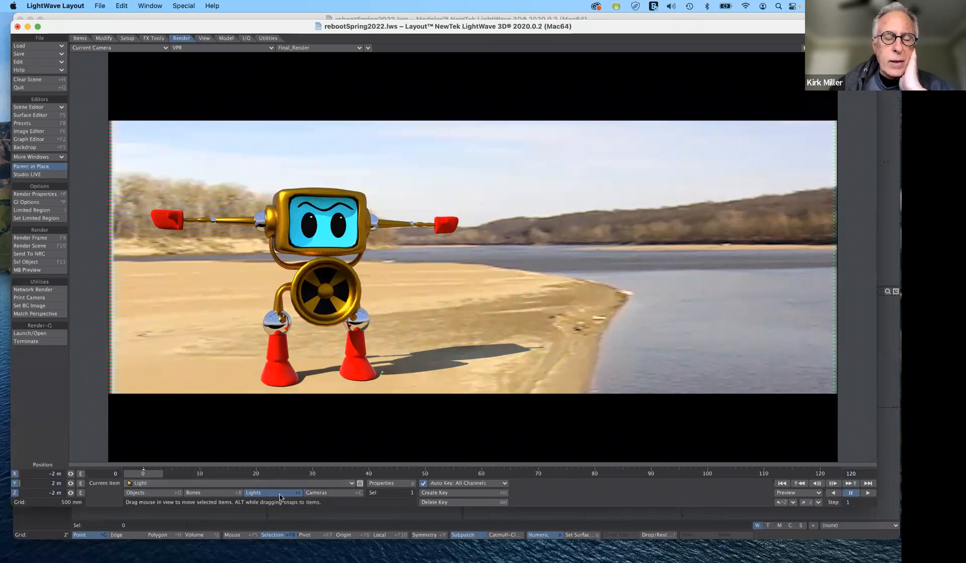
pyautogui.click(384, 484)
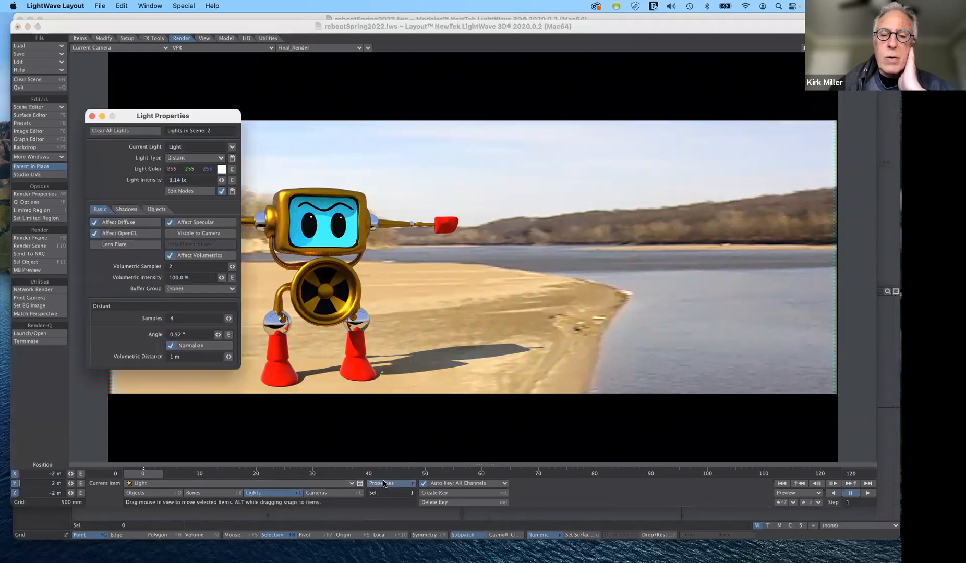
pyautogui.moveTo(218, 115); pyautogui.dragTo(644, 199)
pyautogui.moveTo(694, 173); pyautogui.dragTo(718, 128)
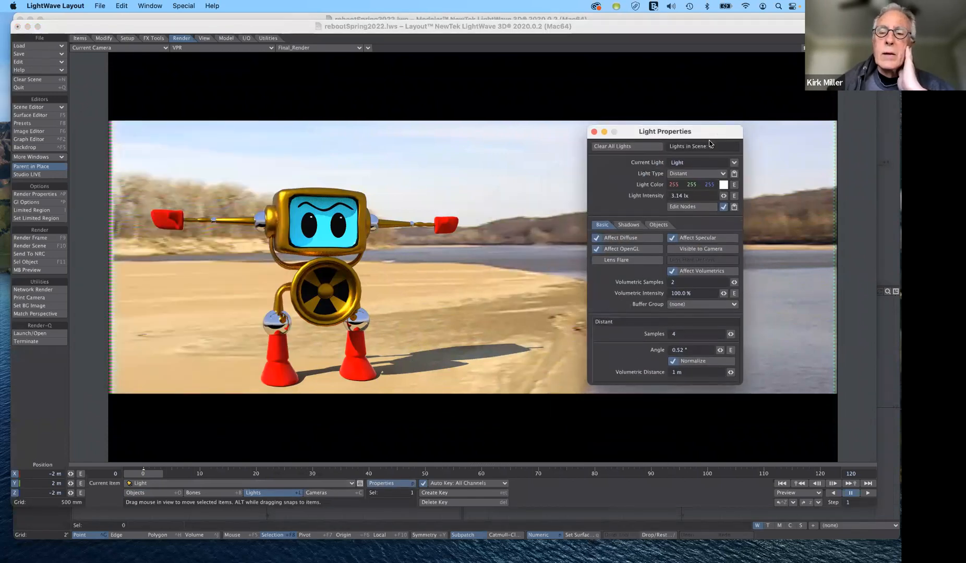
# Step: Try the Area and Linear light types on the light to compare their shadows in VPR
pyautogui.click(695, 177)
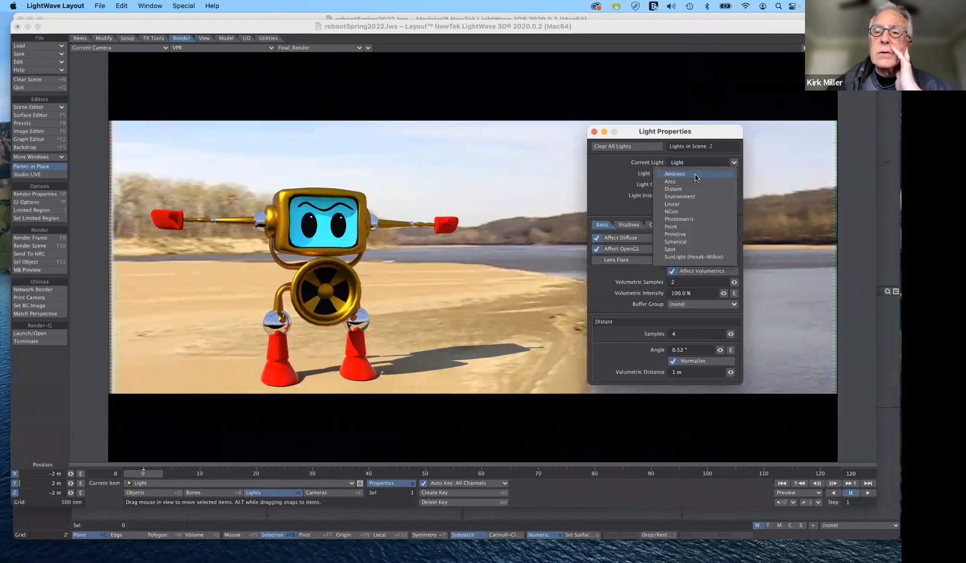
pyautogui.click(696, 182)
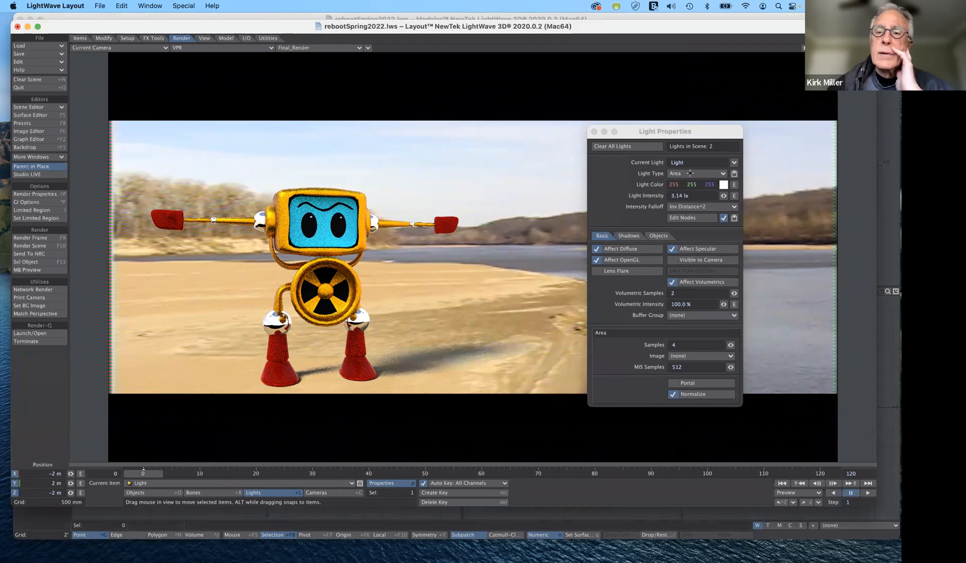
pyautogui.click(691, 175)
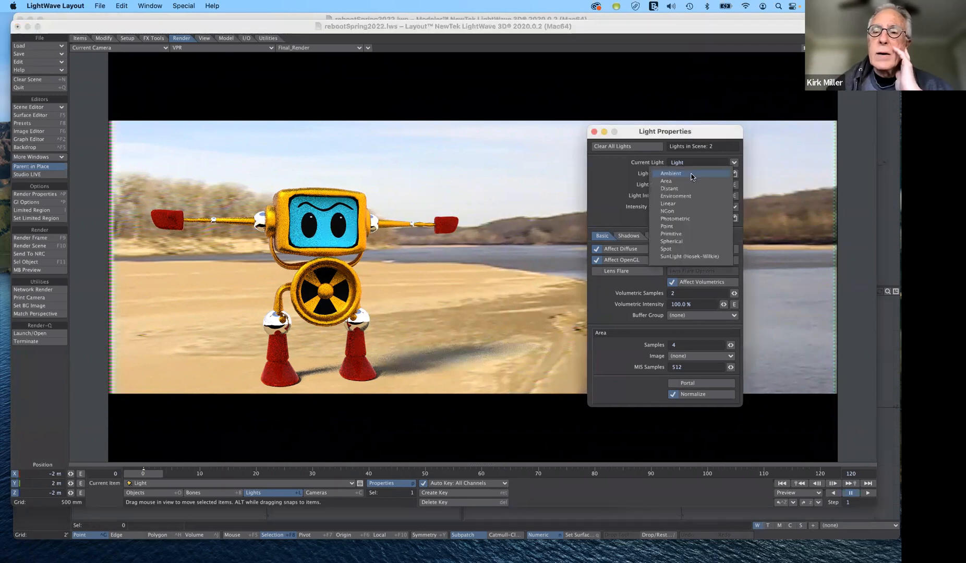
pyautogui.click(692, 204)
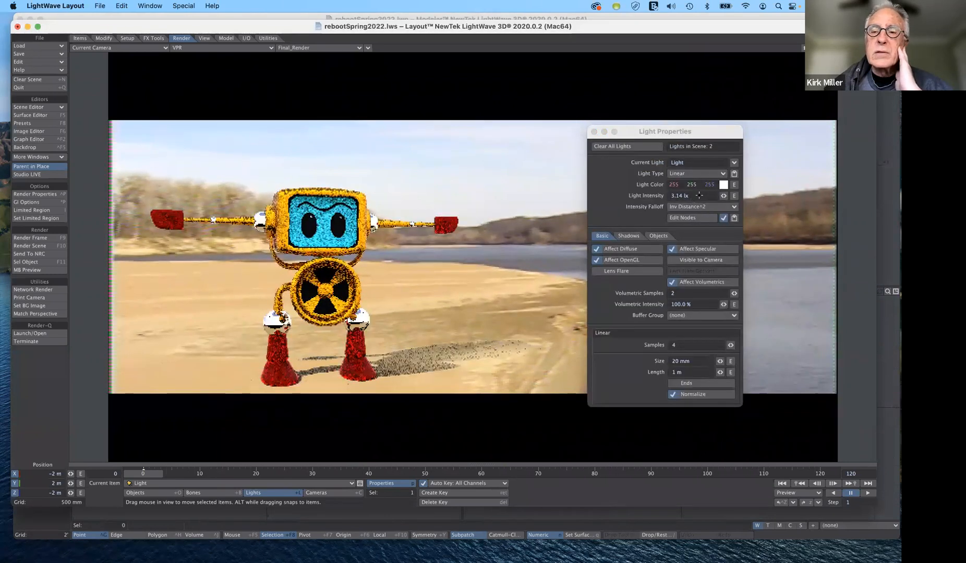
# Step: Return the light to the Distant type and set its angle to 7.2° to soften the shadow
pyautogui.click(700, 173)
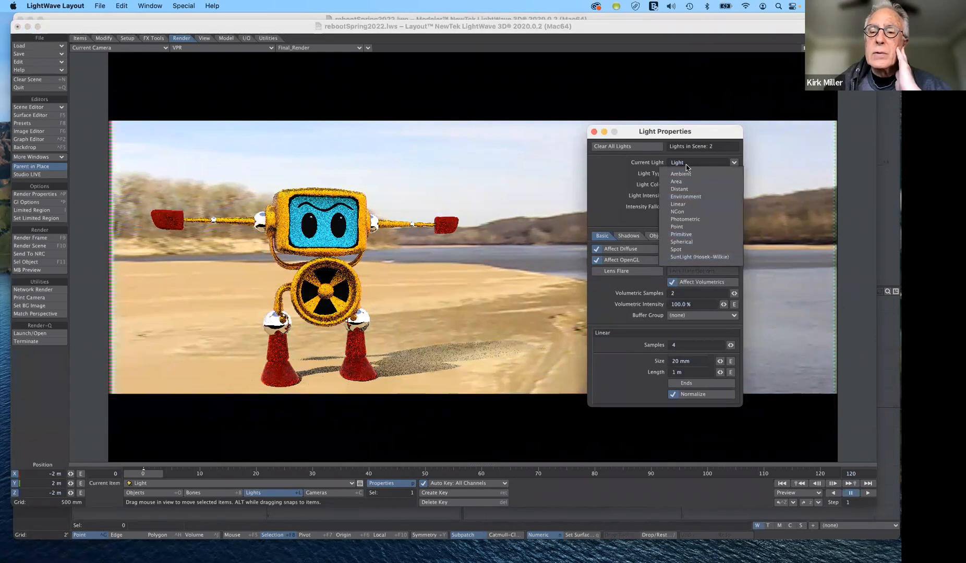
pyautogui.click(696, 191)
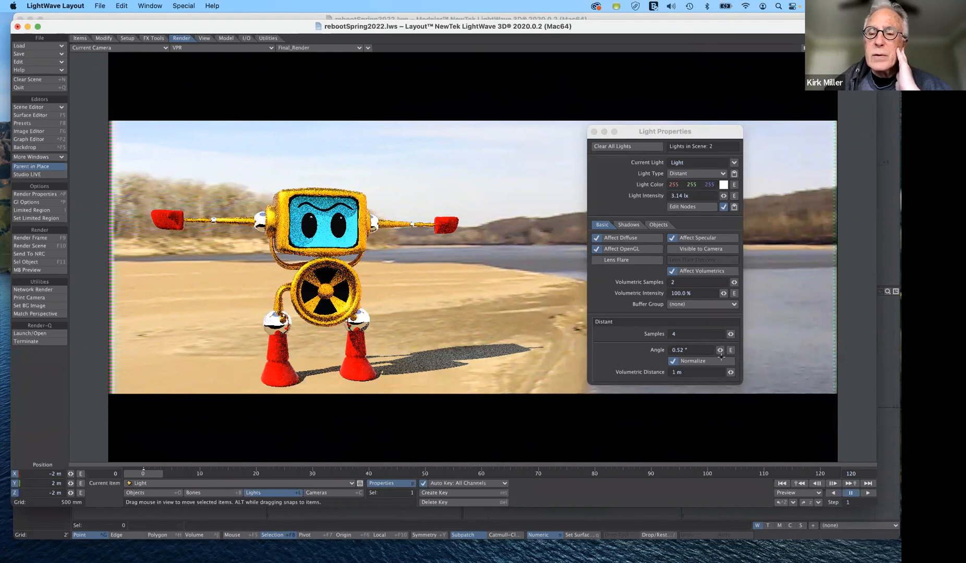
pyautogui.moveTo(720, 350); pyautogui.dragTo(723, 350)
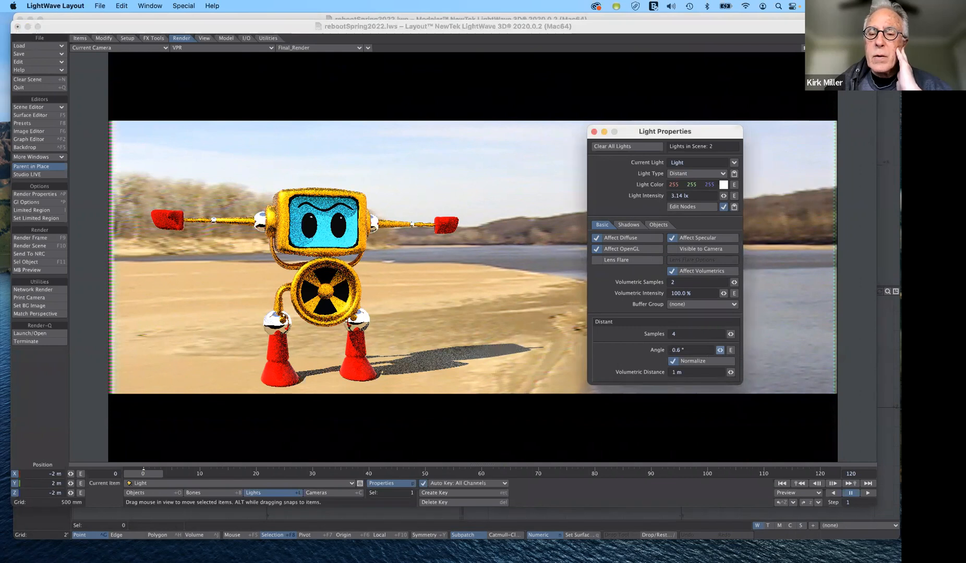
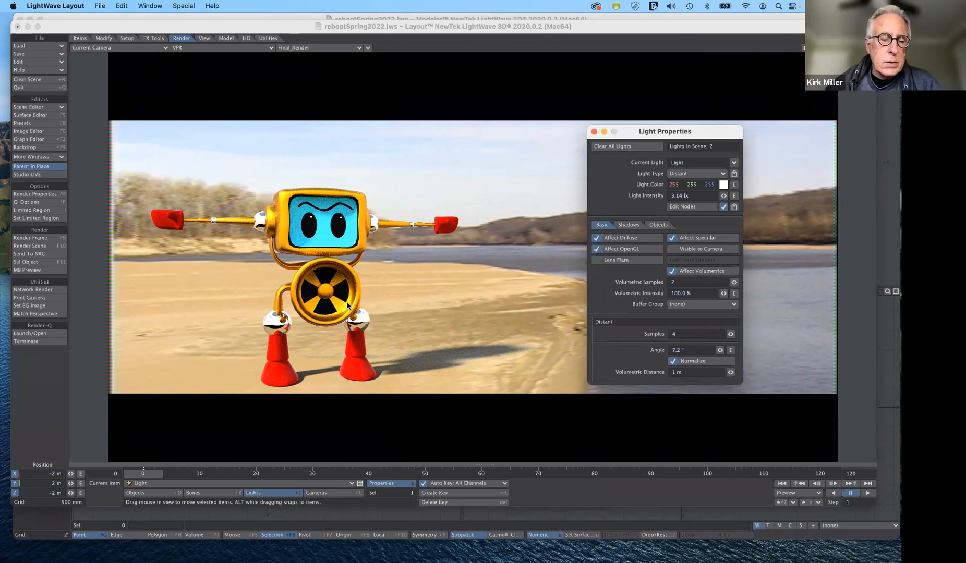
# Step: Rotate the robot object's heading to about -33.7° in Textured Shaded Solid view
pyautogui.click(149, 494)
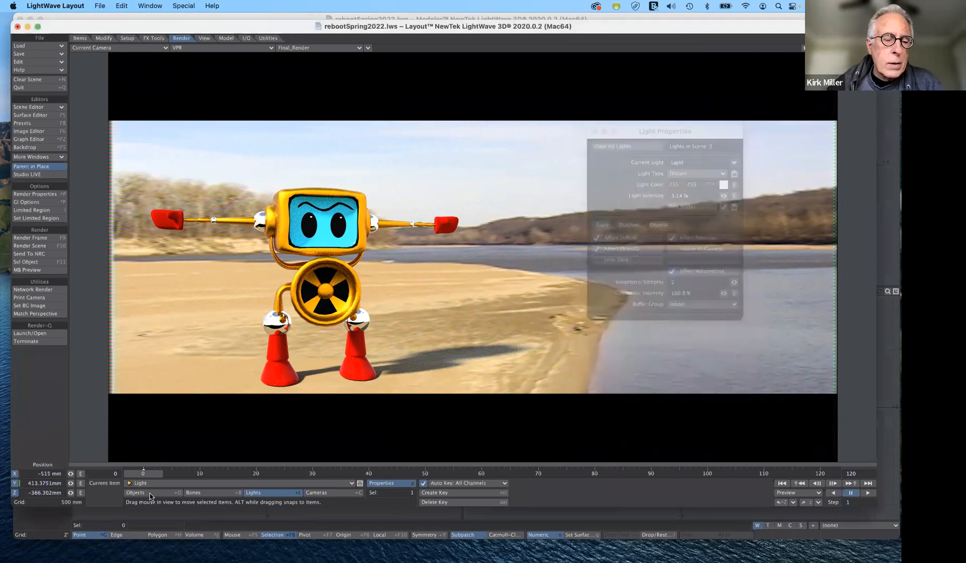
pyautogui.click(150, 494)
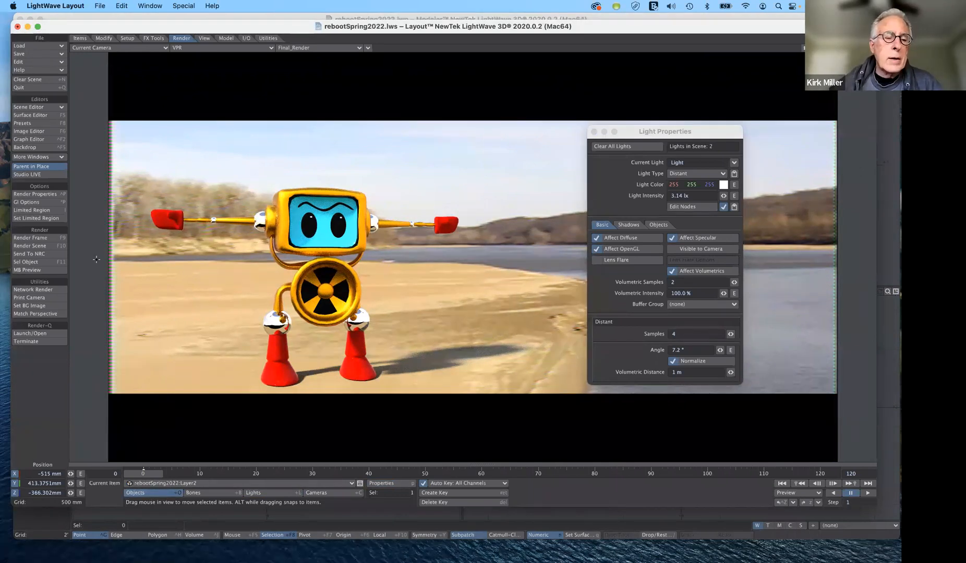
pyautogui.press('y')
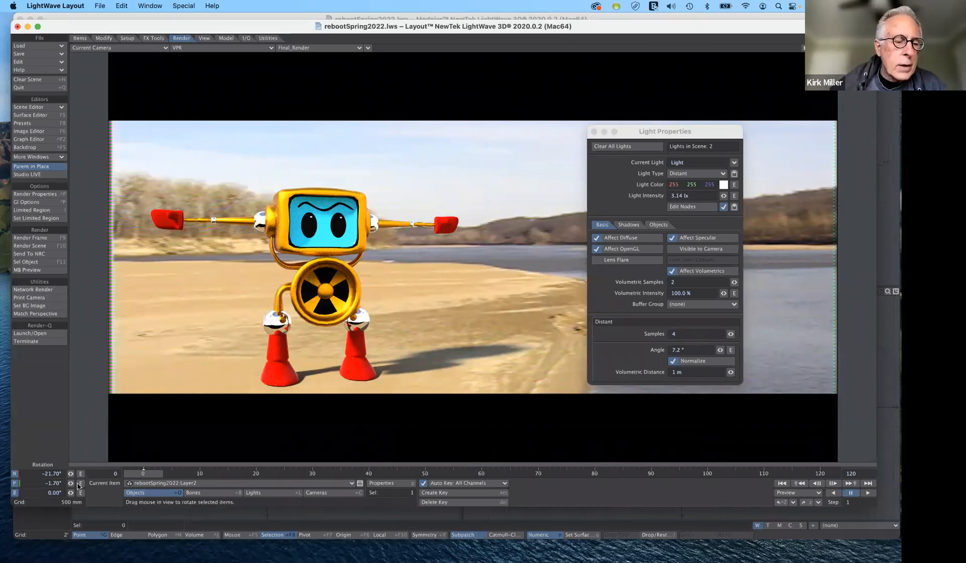
pyautogui.click(211, 49)
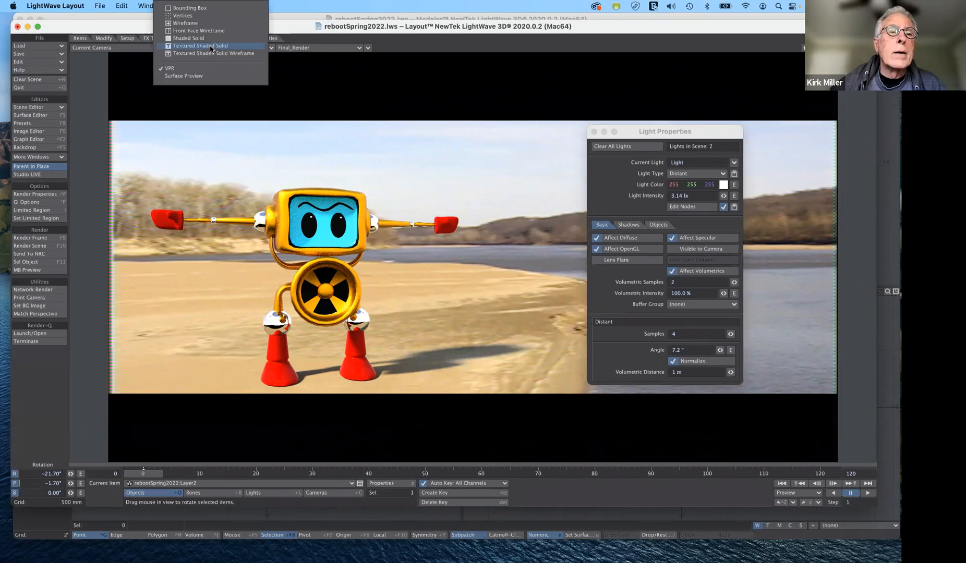
pyautogui.click(201, 46)
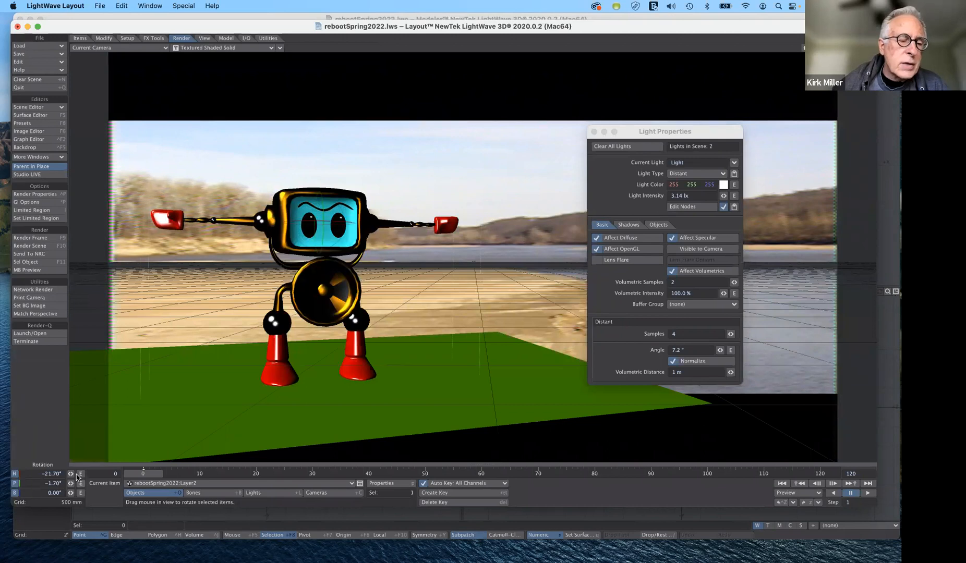
pyautogui.moveTo(71, 475)
pyautogui.mouseDown()
pyautogui.moveTo(16, 475)
pyautogui.moveTo(71, 475)
pyautogui.mouseUp()
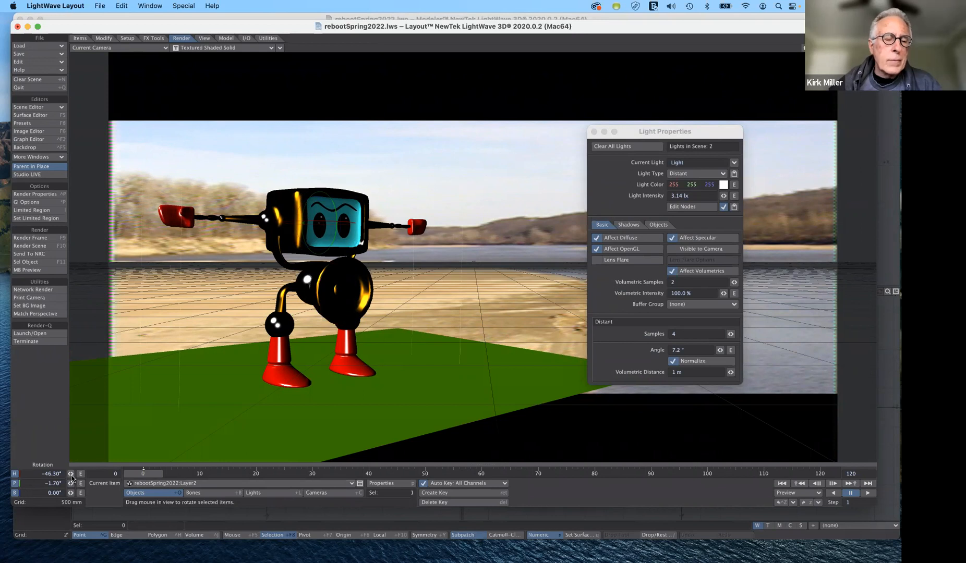
pyautogui.moveTo(71, 474)
pyautogui.mouseDown()
pyautogui.moveTo(90, 475)
pyautogui.moveTo(64, 477)
pyautogui.mouseUp()
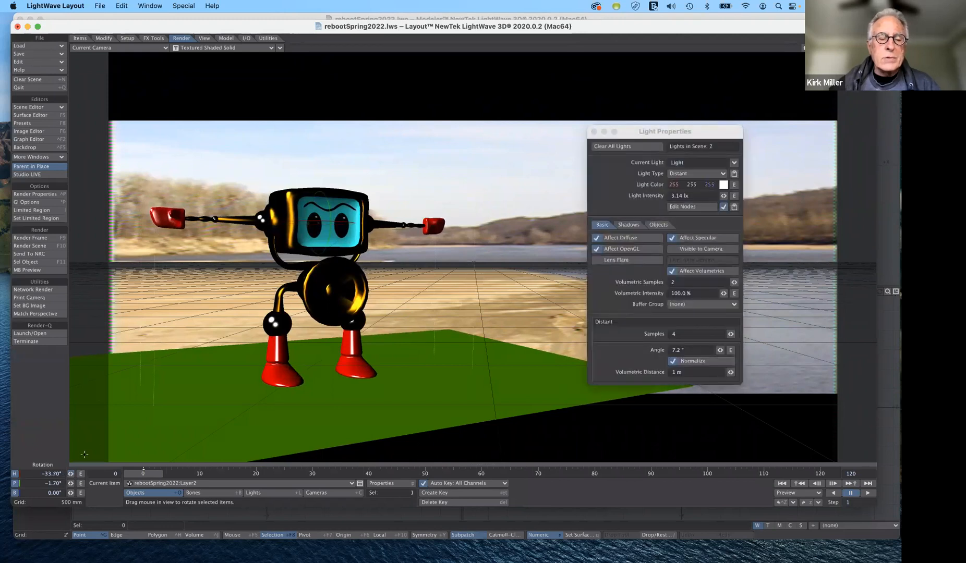
# Step: Set the robot's pitch to about -3.3° and return the viewport to VPR
pyautogui.moveTo(71, 483); pyautogui.dragTo(67, 484)
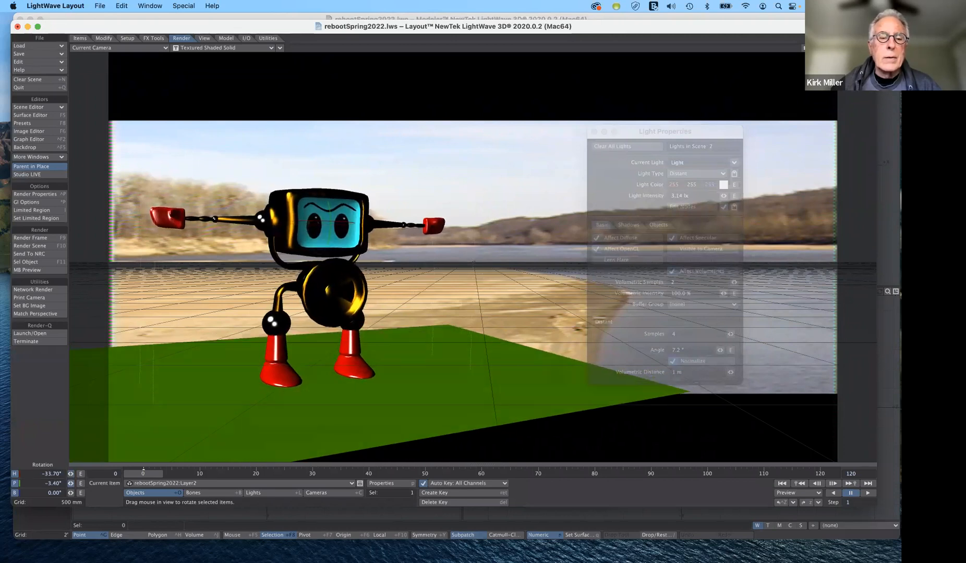
pyautogui.moveTo(68, 483); pyautogui.dragTo(67, 487)
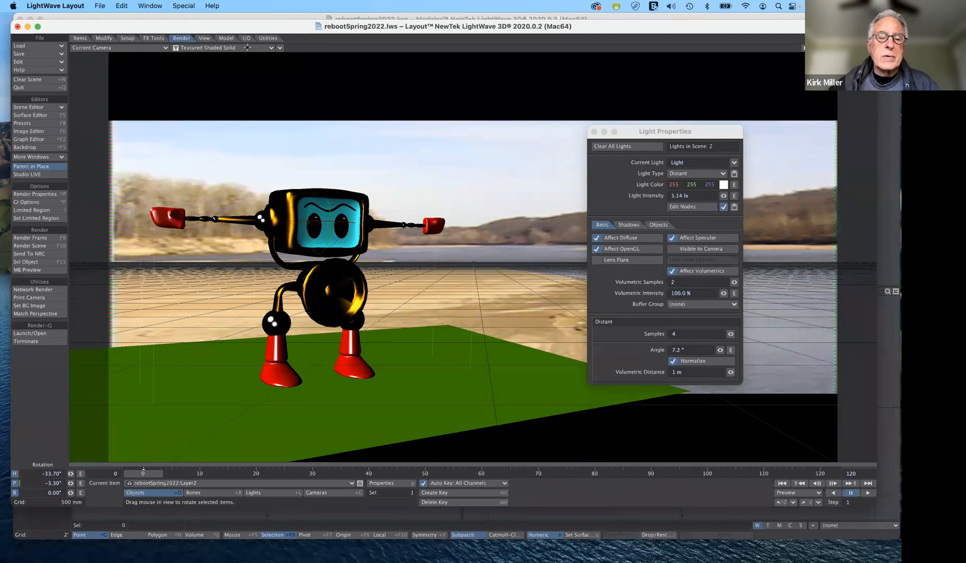
pyautogui.click(224, 48)
pyautogui.click(245, 42)
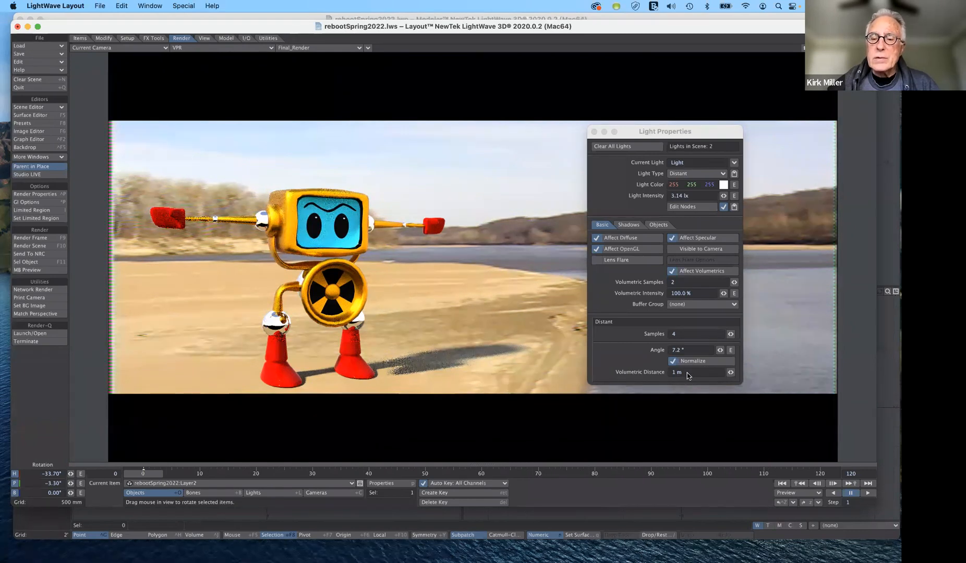
# Step: Set the distant light's volumetric distance to 100 m
pyautogui.click(689, 373)
pyautogui.write('100')
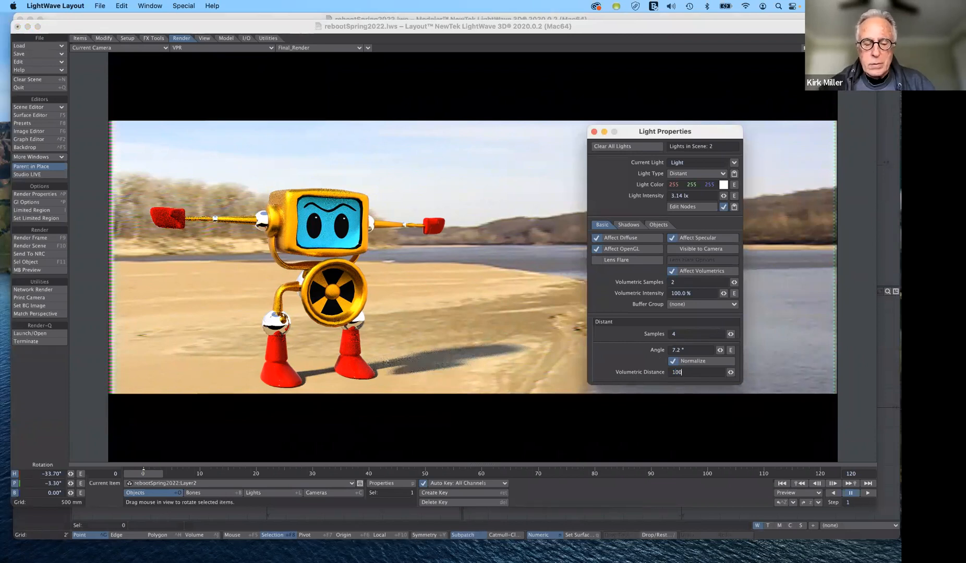
pyautogui.press('Tab')
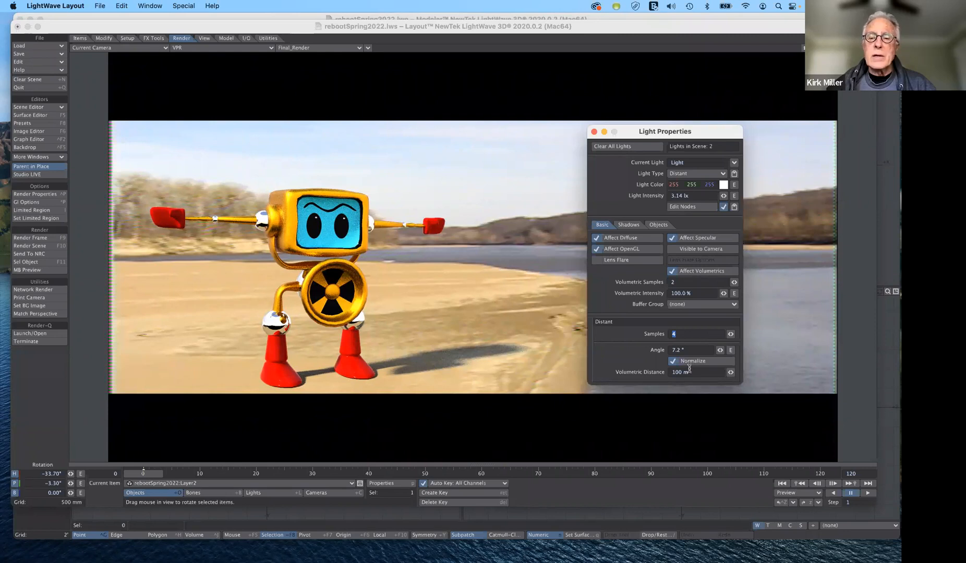
# Step: Set the distant light's volumetric distance to 1 m
pyautogui.moveTo(697, 372); pyautogui.dragTo(647, 377)
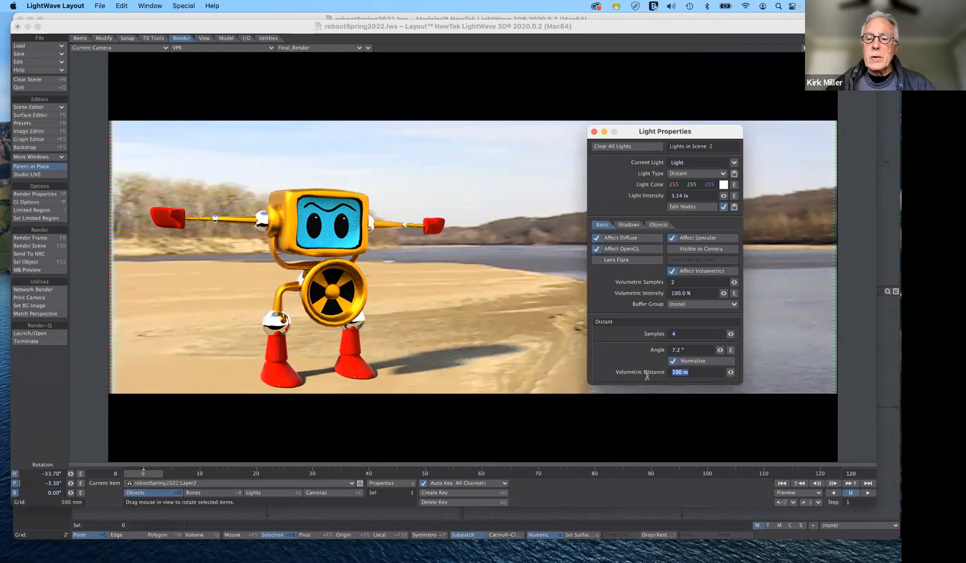
pyautogui.write('1')
pyautogui.press('Tab')
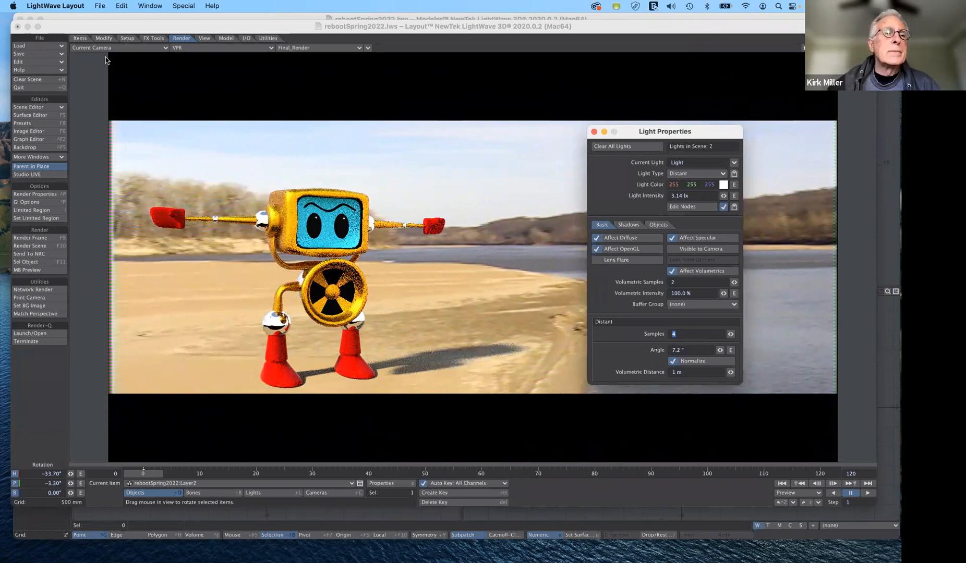
# Step: Begin saving the scene as rebootSpring2022, choosing the scenes folder inside contentFall2021 on the Desktop
pyautogui.click(38, 54)
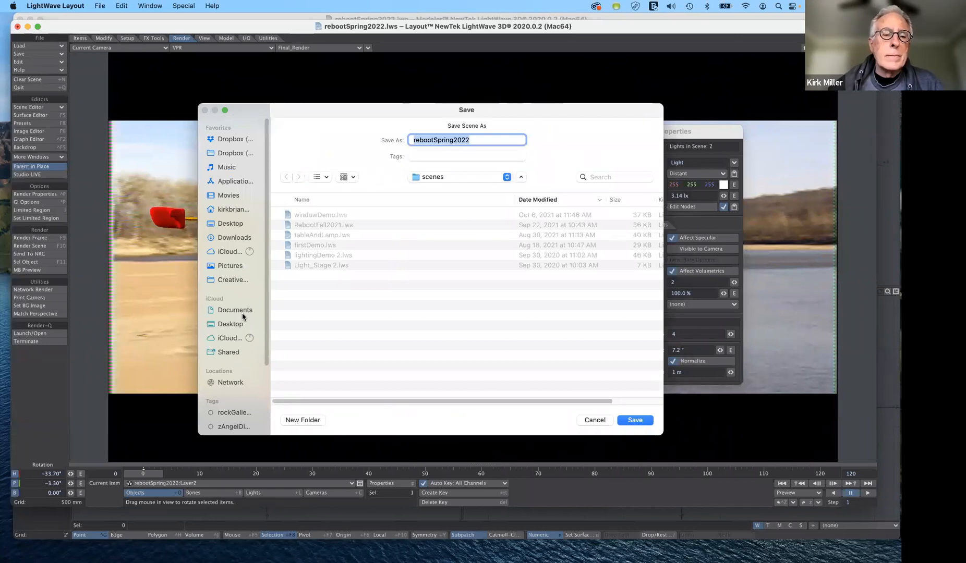
pyautogui.click(232, 224)
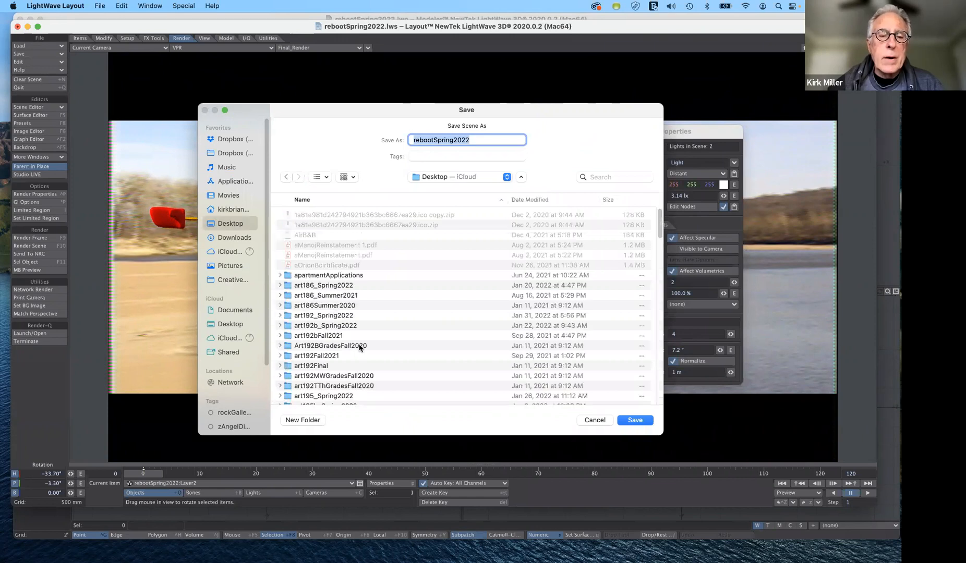
pyautogui.scroll(-5, 359, 354)
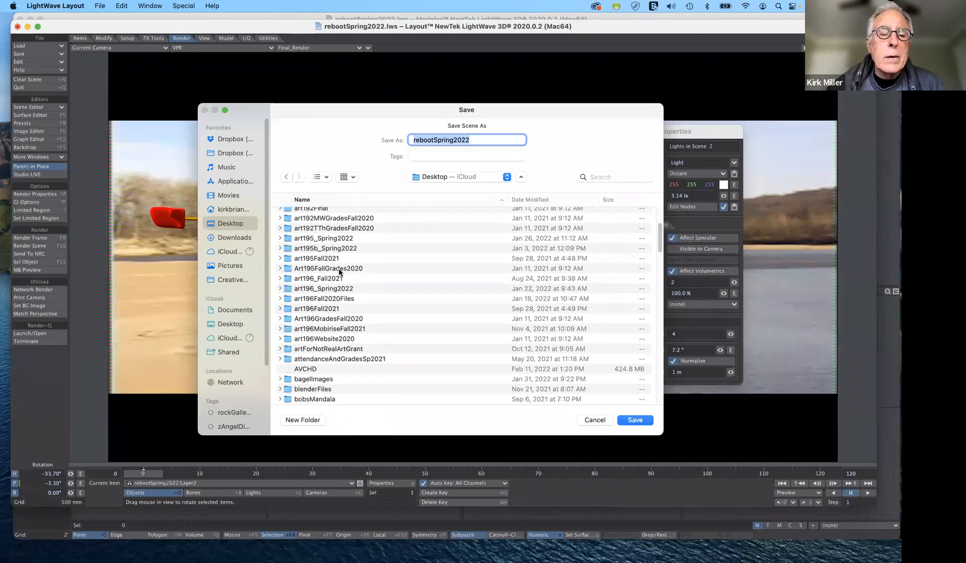
pyautogui.scroll(-1, 340, 271)
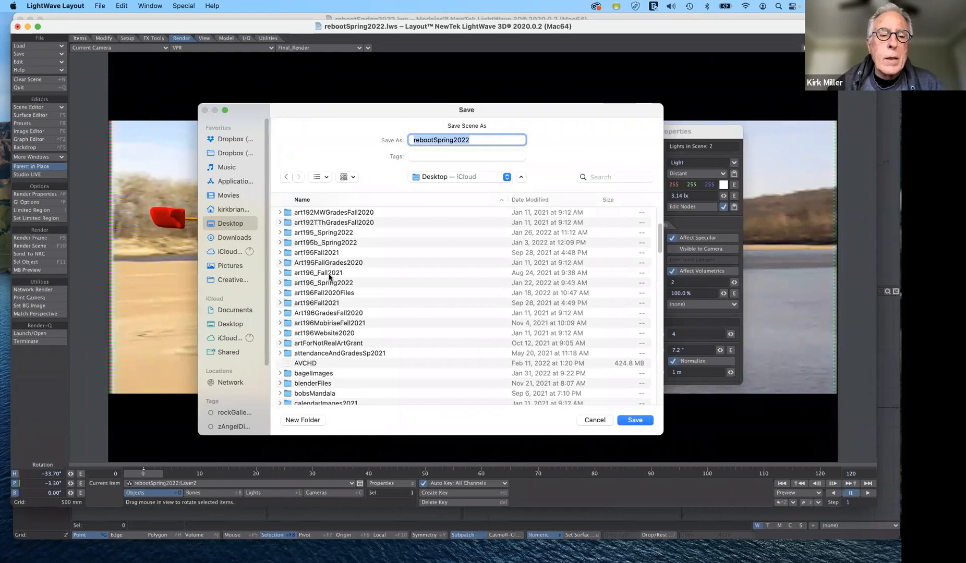
pyautogui.scroll(-5, 285, 322)
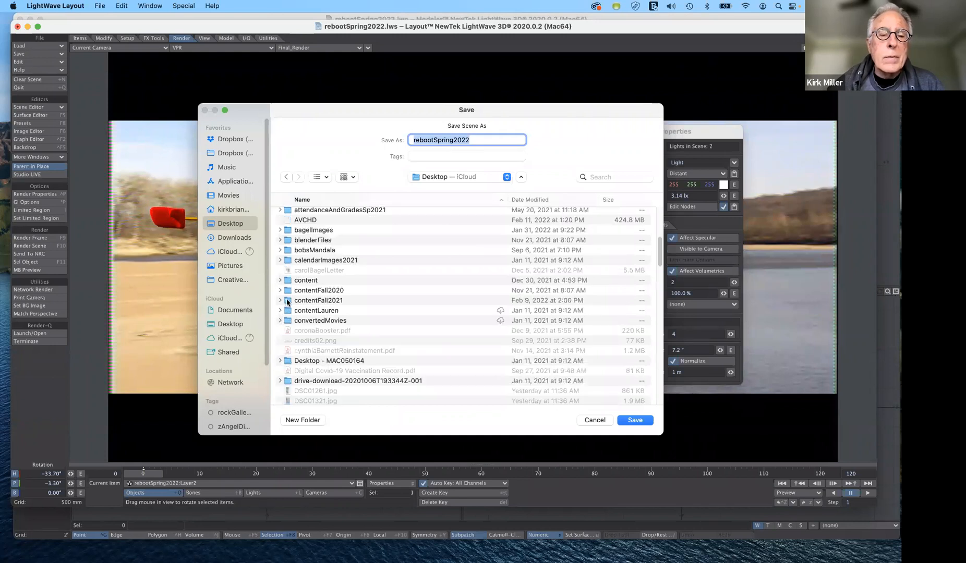
pyautogui.doubleClick(287, 302)
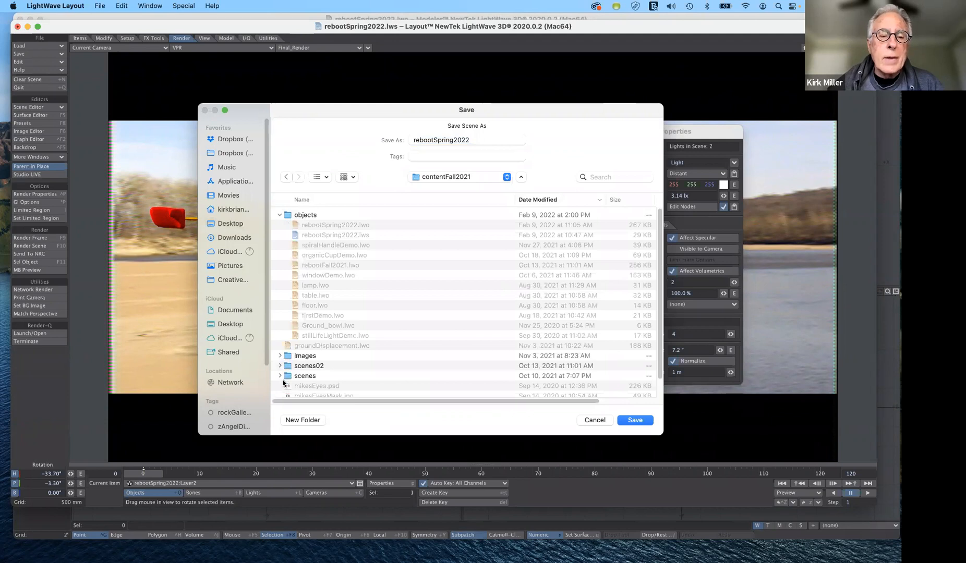
pyautogui.doubleClick(287, 376)
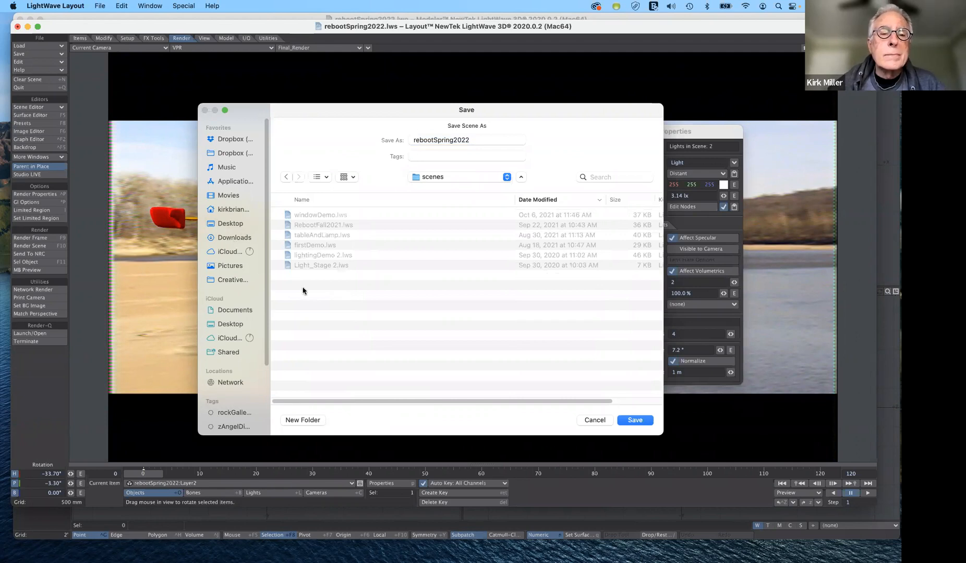
# Step: Browse to the Scenes folder inside contentFall2021's scenes02 folder as an alternative save location
pyautogui.click(228, 228)
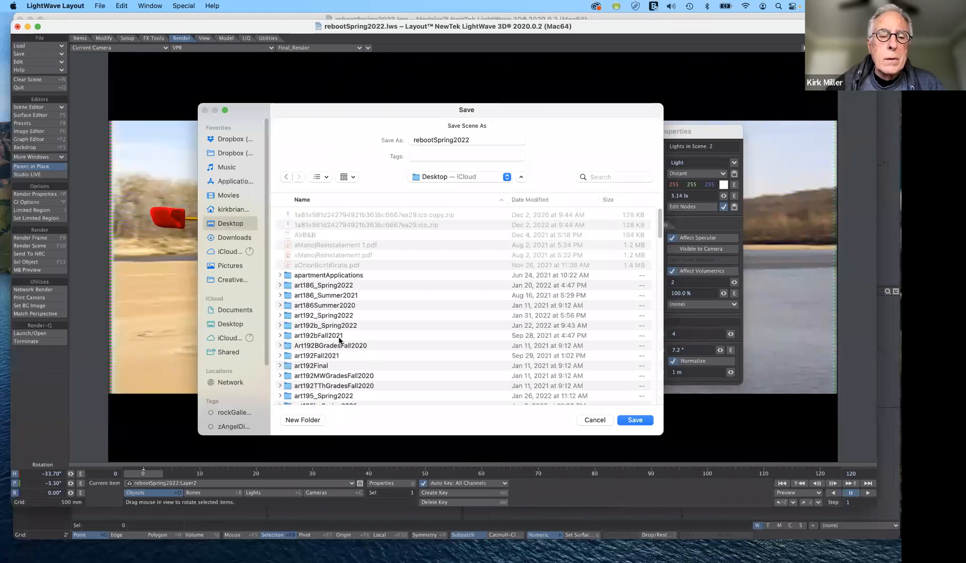
pyautogui.scroll(-1, 339, 340)
pyautogui.scroll(-5, 338, 341)
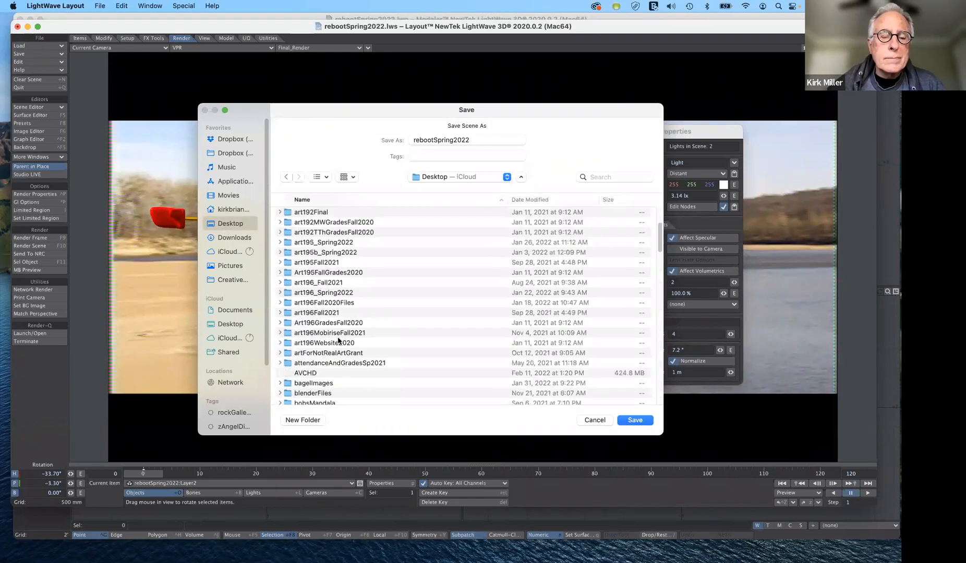
pyautogui.scroll(-2, 338, 341)
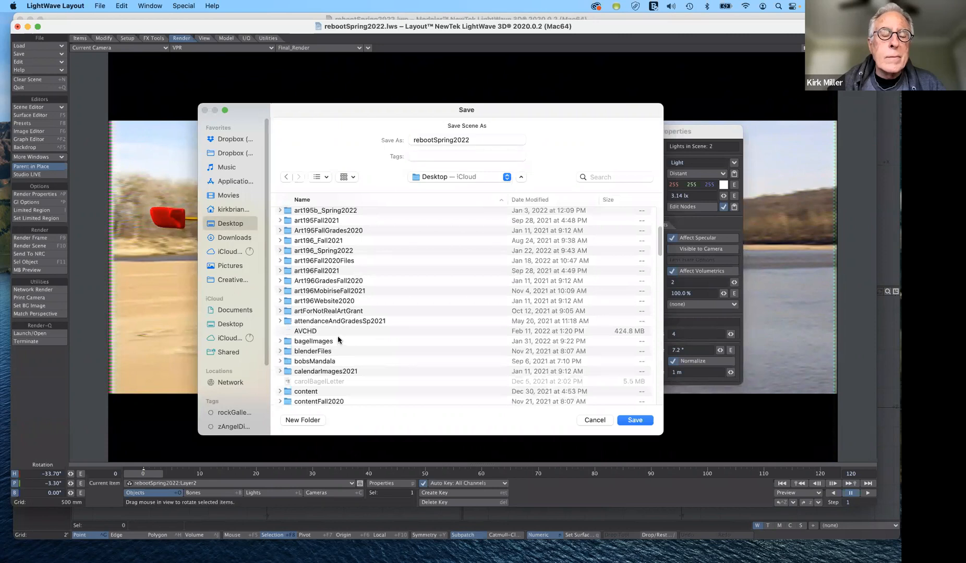
pyautogui.scroll(-3, 338, 340)
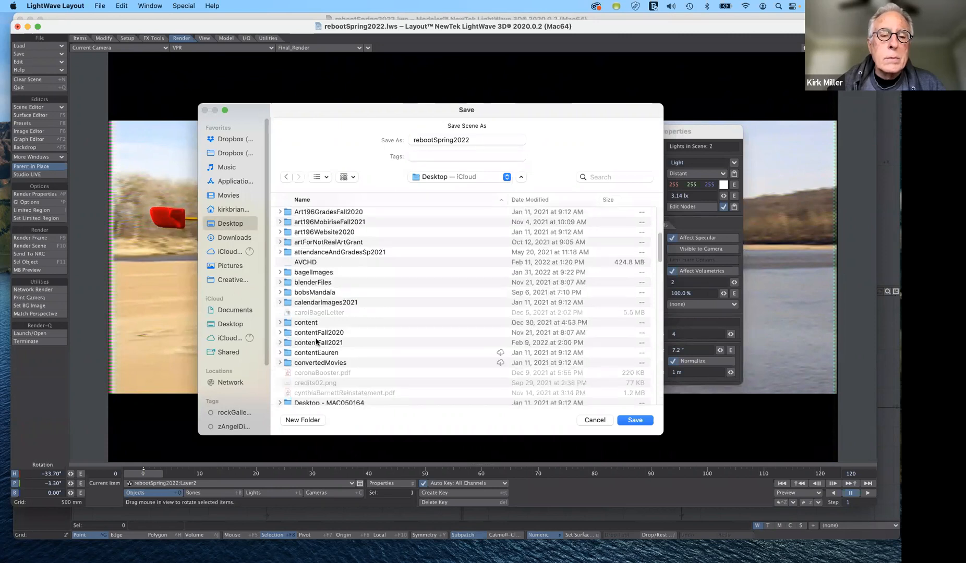
pyautogui.doubleClick(288, 345)
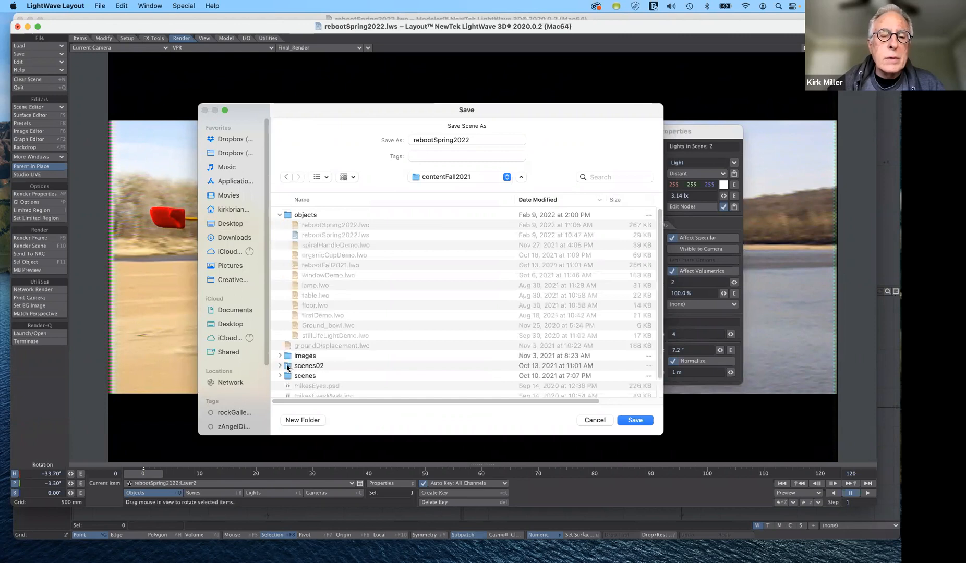
pyautogui.doubleClick(287, 366)
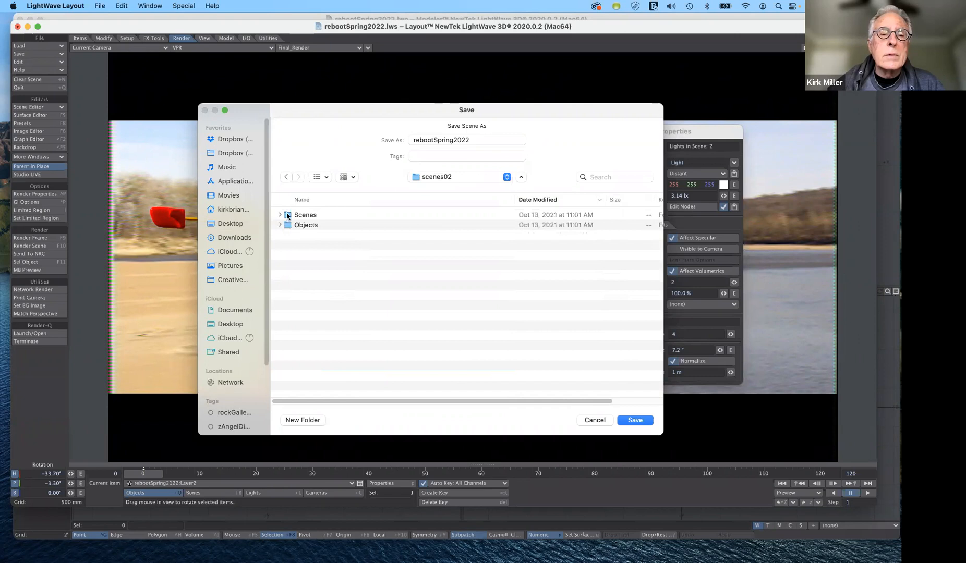
pyautogui.click(292, 215)
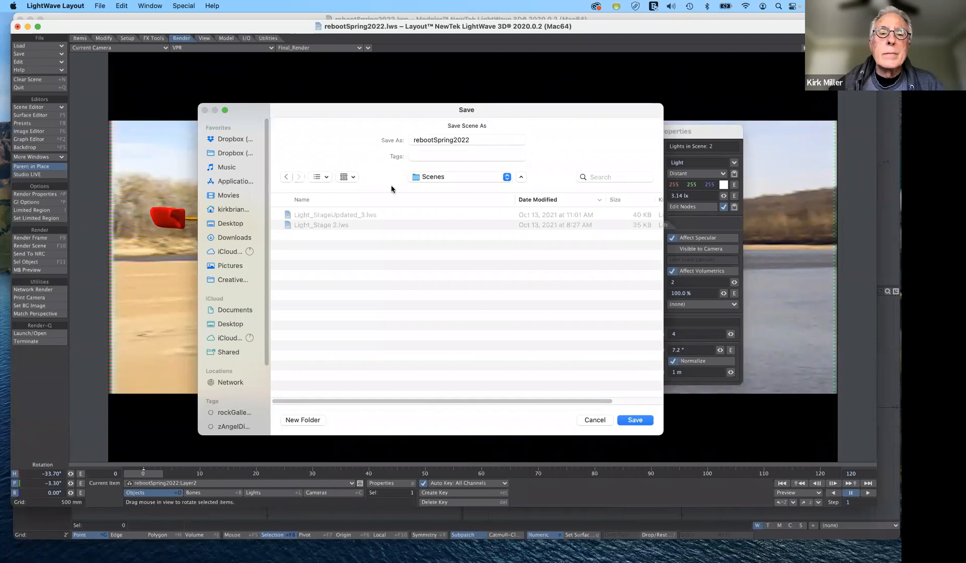
# Step: Return to the scenes folder directly inside contentFall2021 and save the rebootSpring2022 scene there
pyautogui.click(463, 178)
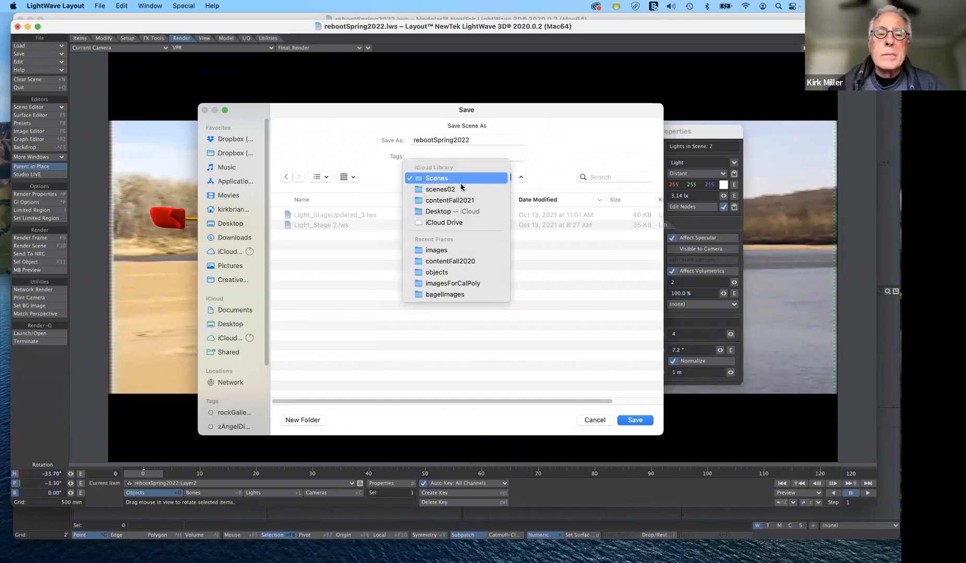
pyautogui.click(459, 202)
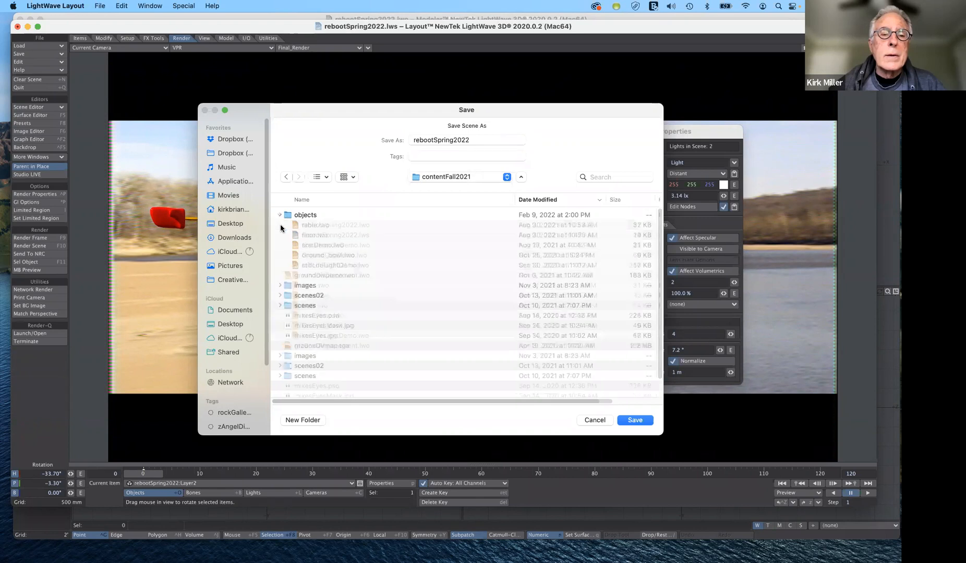
pyautogui.click(280, 215)
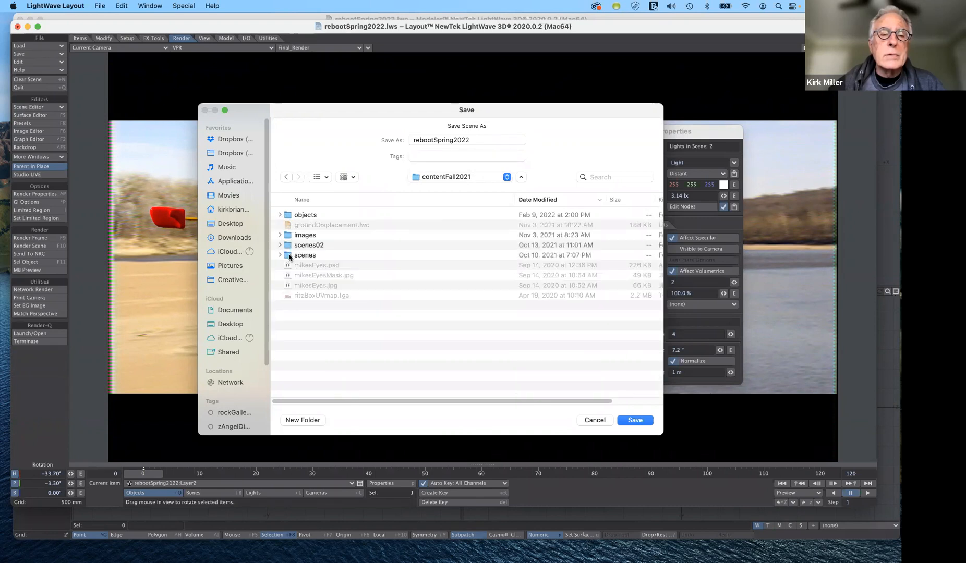
pyautogui.doubleClick(290, 256)
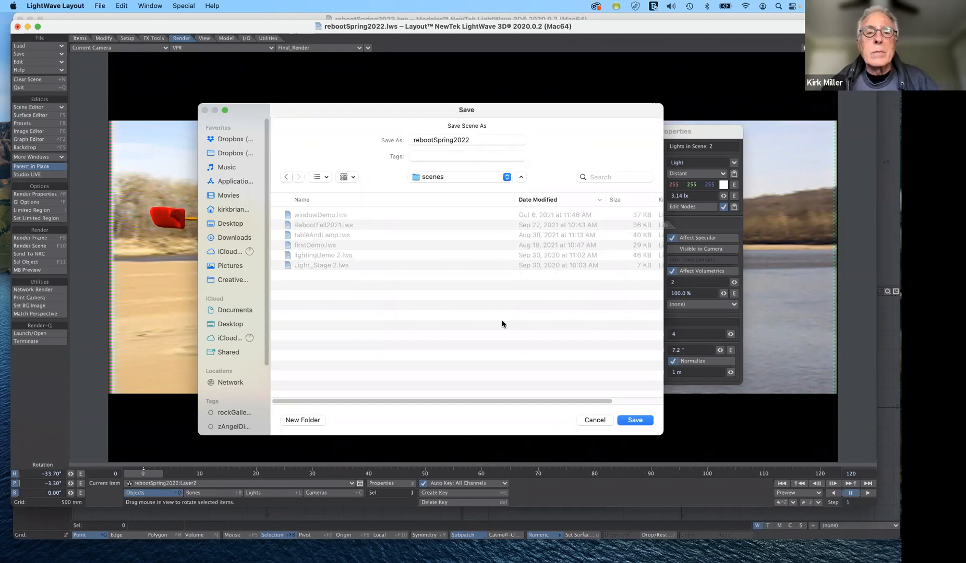
pyautogui.click(636, 420)
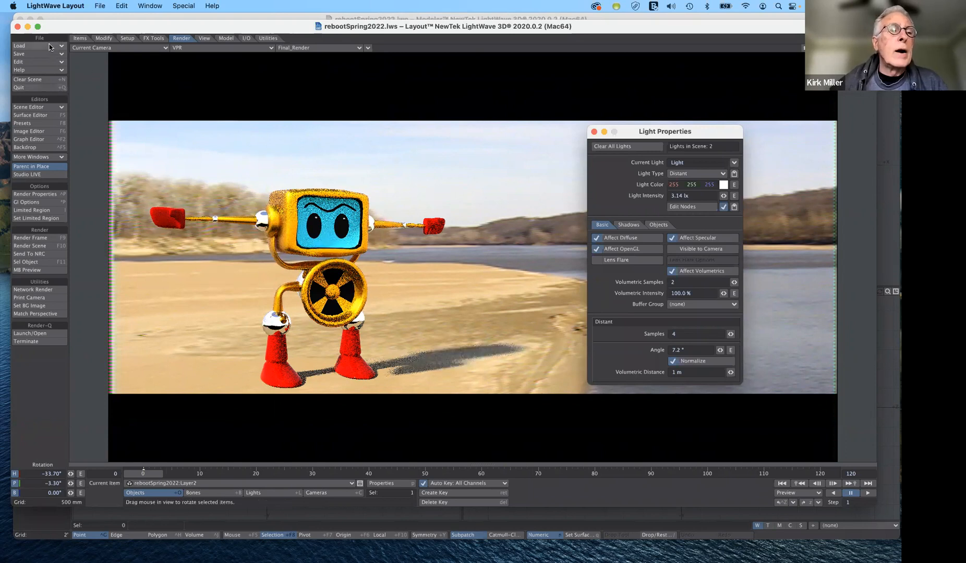
# Step: Save all objects in the scene
pyautogui.press('p')
pyautogui.click(39, 55)
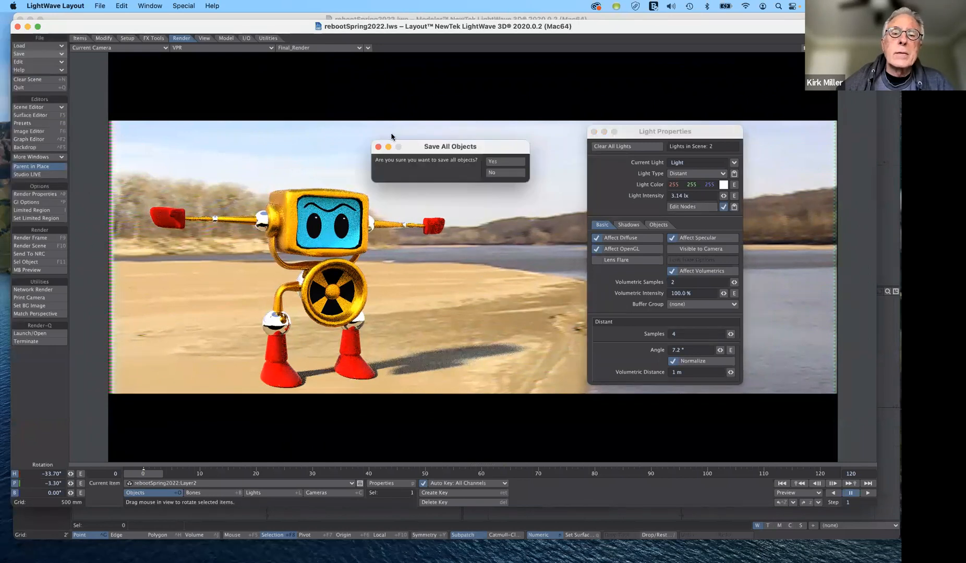
pyautogui.click(505, 162)
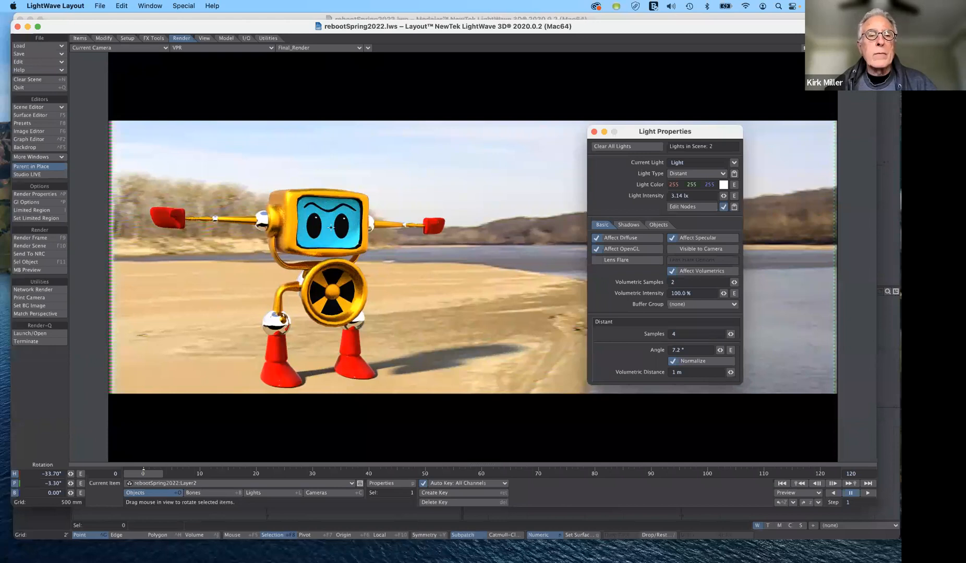
# Step: Quit LightWave Layout and LightWave Modeler
pyautogui.press('super+n')
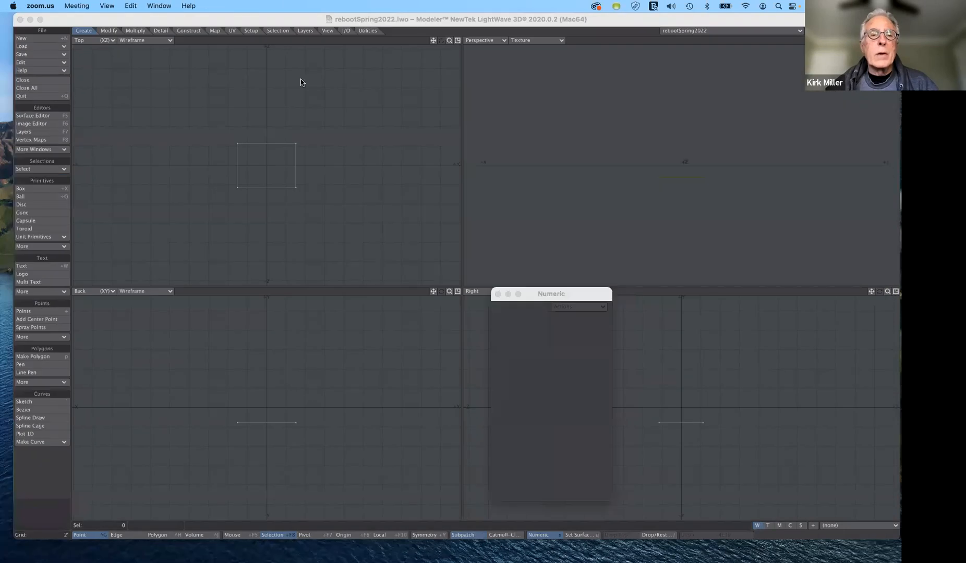
pyautogui.click(313, 19)
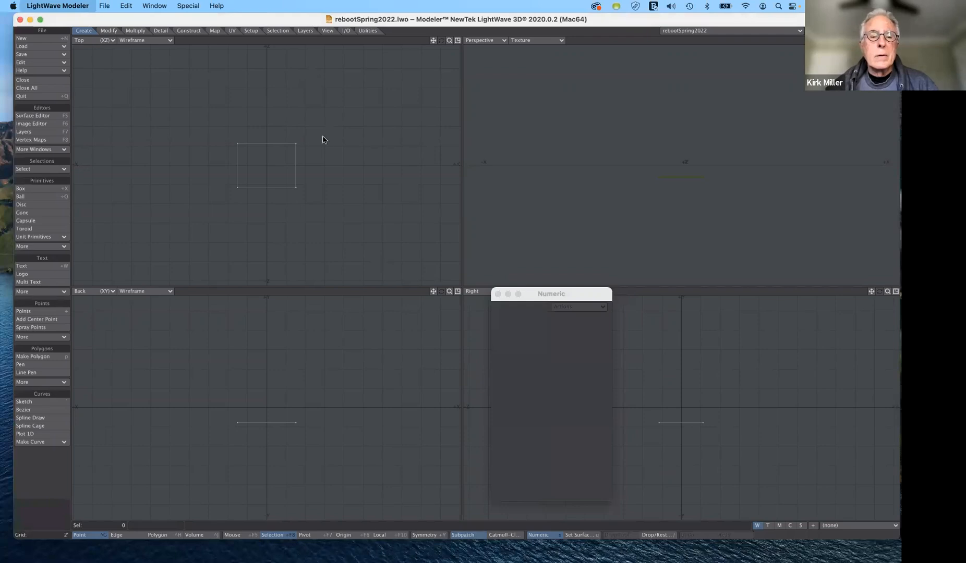
pyautogui.press('super+q')
# Step: Switch to Photoshop and open mikesEyes.psd from the contentFall2021 folder on the Desktop
pyautogui.moveTo(384, 554)
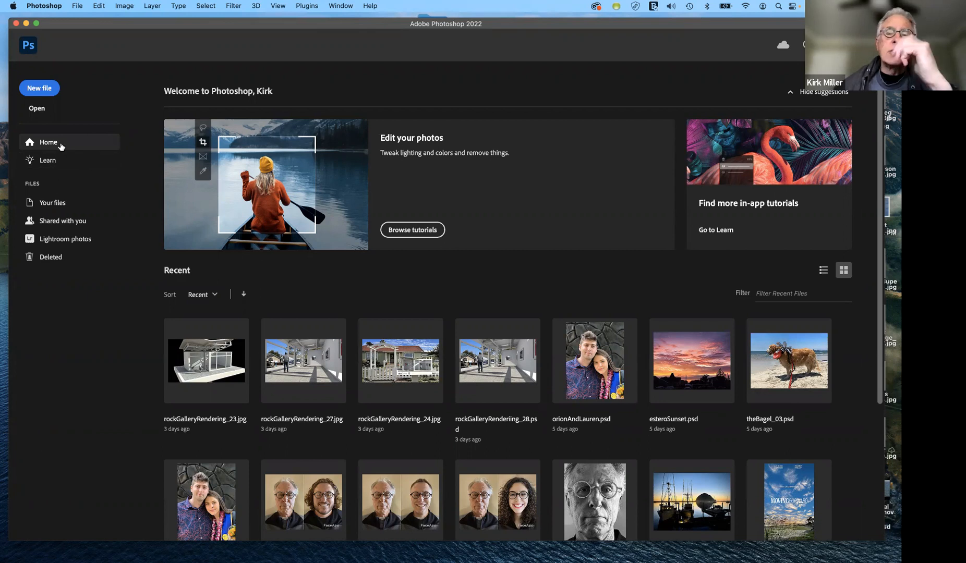
pyautogui.click(36, 110)
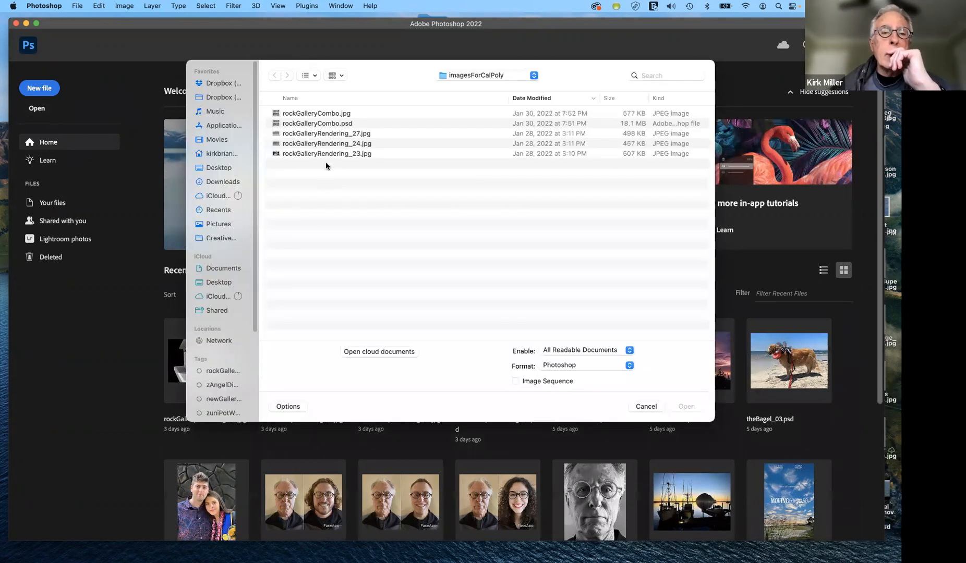
pyautogui.click(205, 170)
pyautogui.scroll(-5, 354, 263)
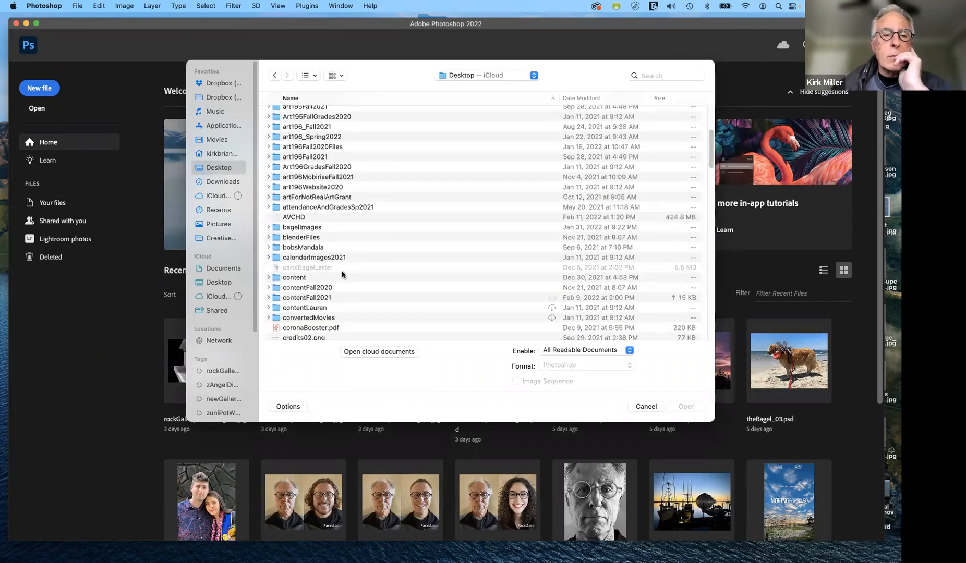
pyautogui.doubleClick(281, 299)
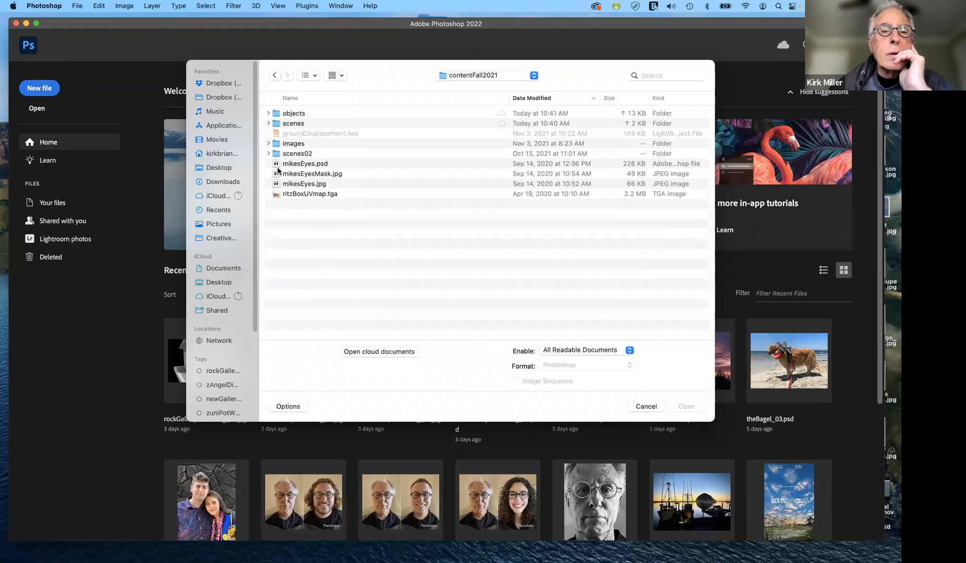
pyautogui.click(285, 164)
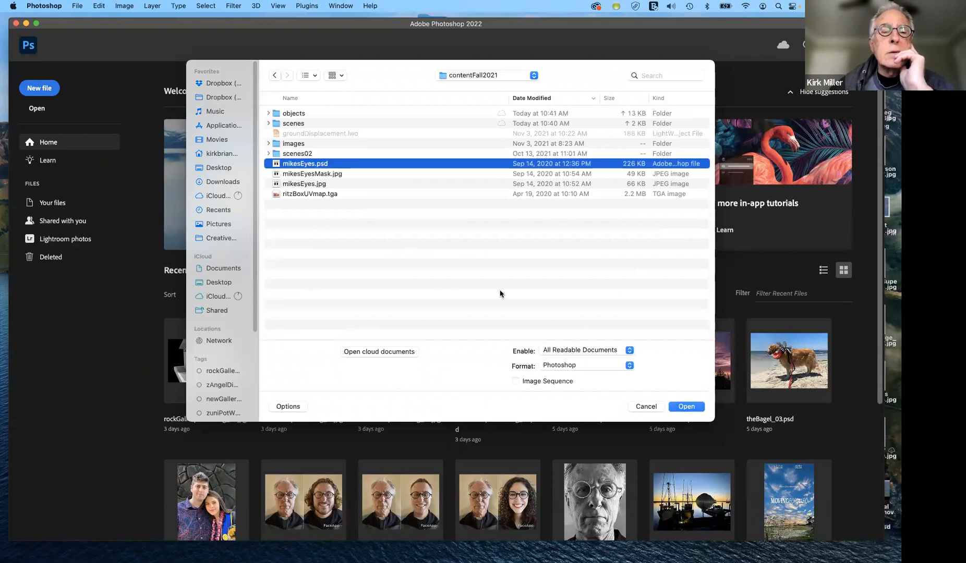
pyautogui.click(689, 409)
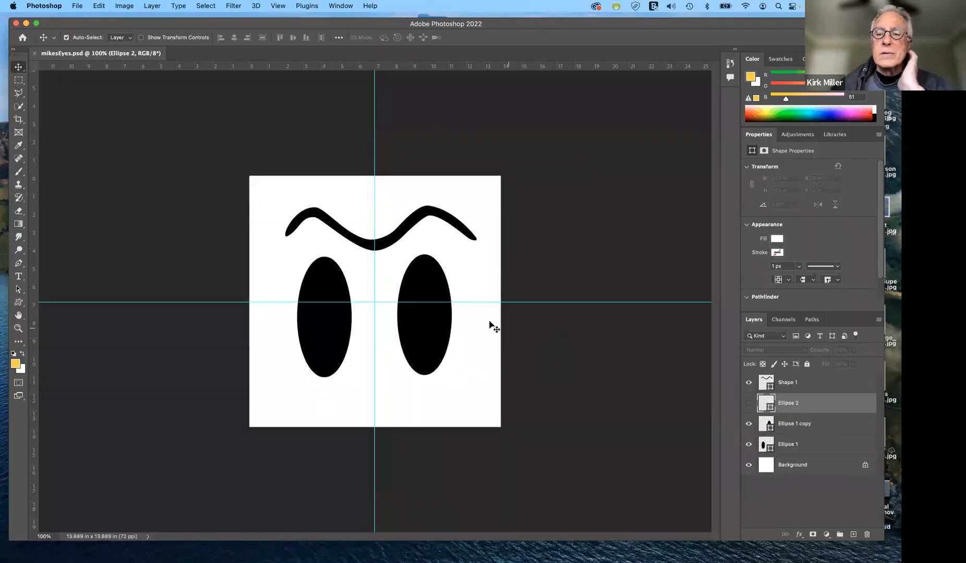
# Step: Show the Ellipse 2 highlight layer and check the image dimensions in pixels without resizing the image
pyautogui.click(748, 404)
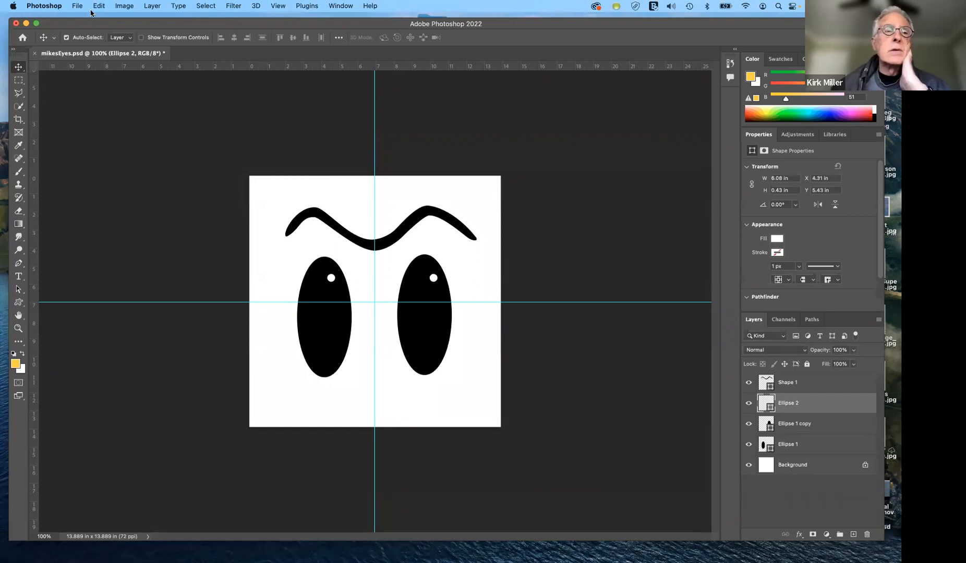
pyautogui.click(125, 7)
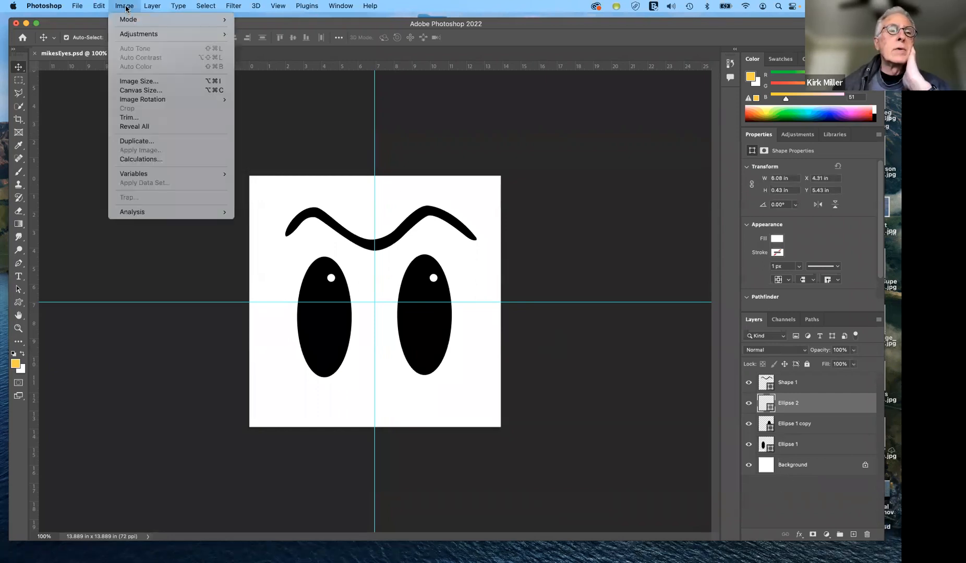
pyautogui.click(130, 82)
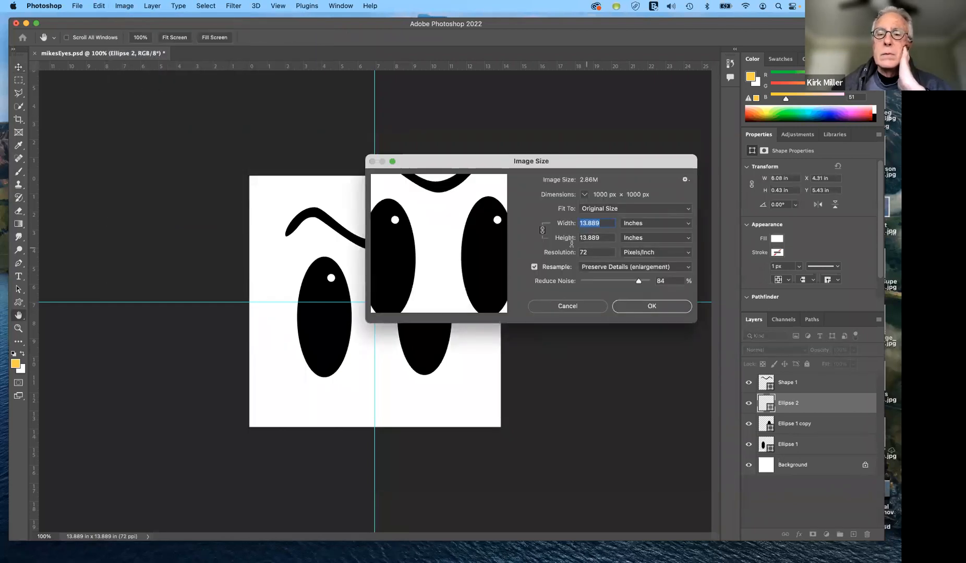
pyautogui.click(654, 224)
pyautogui.click(646, 209)
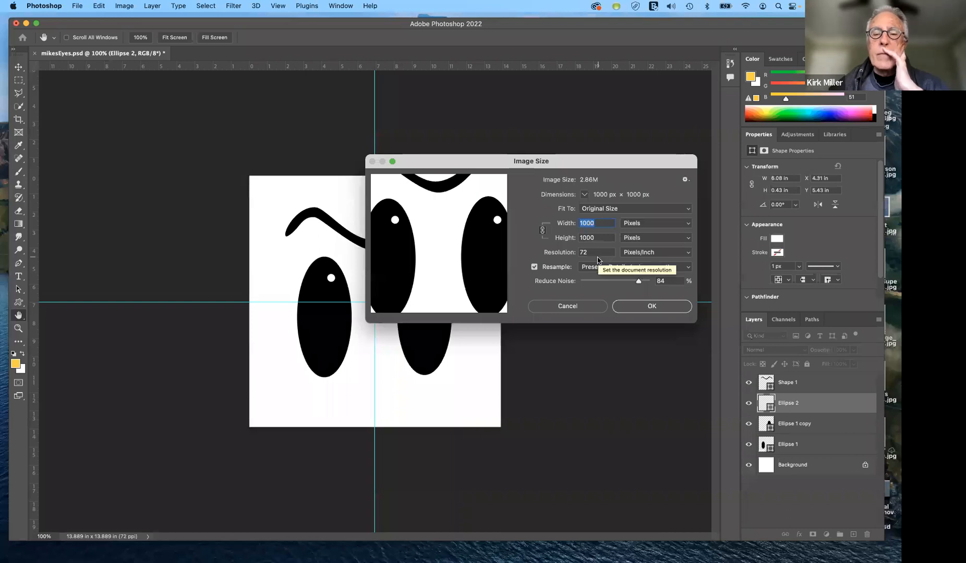
pyautogui.click(578, 308)
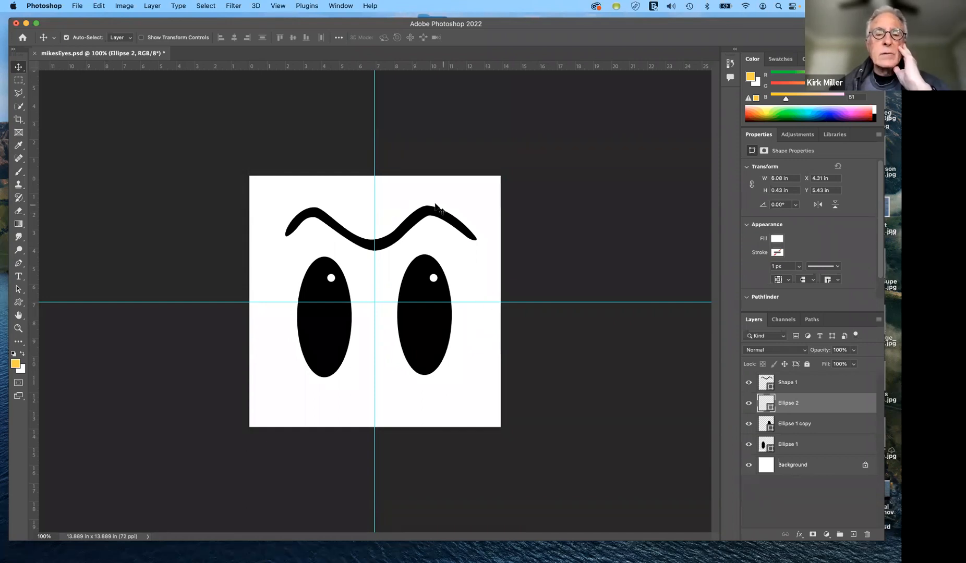
# Step: Activate the Ellipse Tool for drawing eye shapes and deselect all layers
pyautogui.click(18, 303)
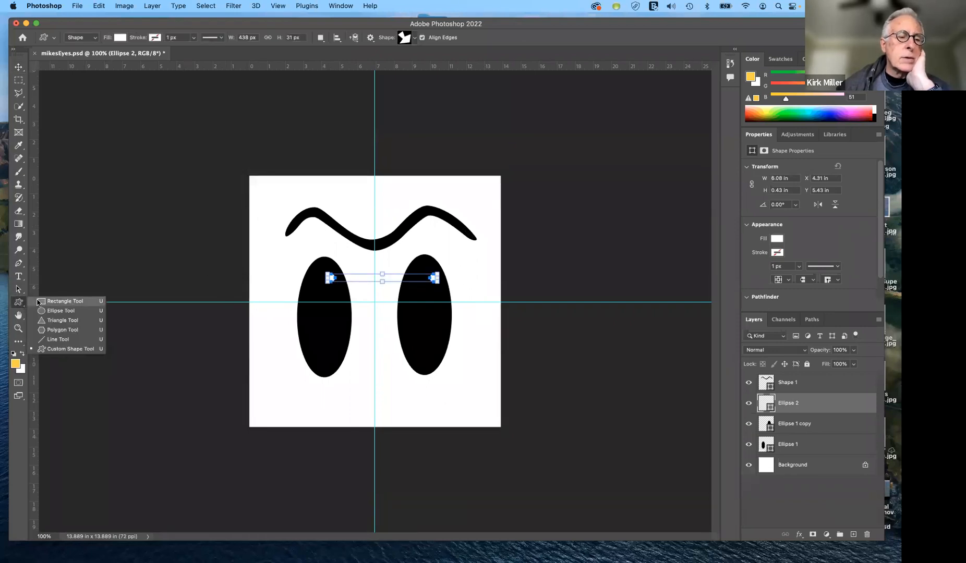
pyautogui.click(52, 311)
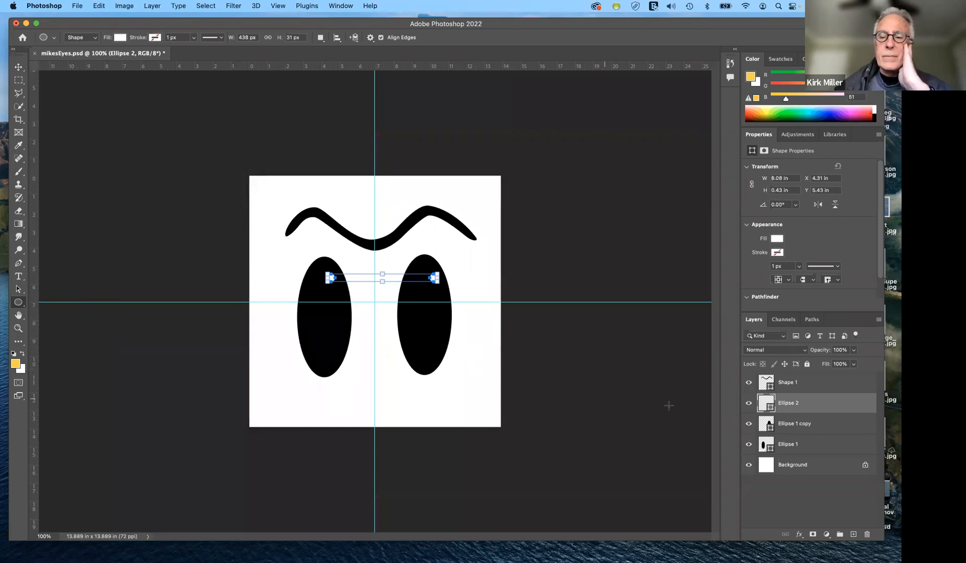
pyautogui.click(785, 507)
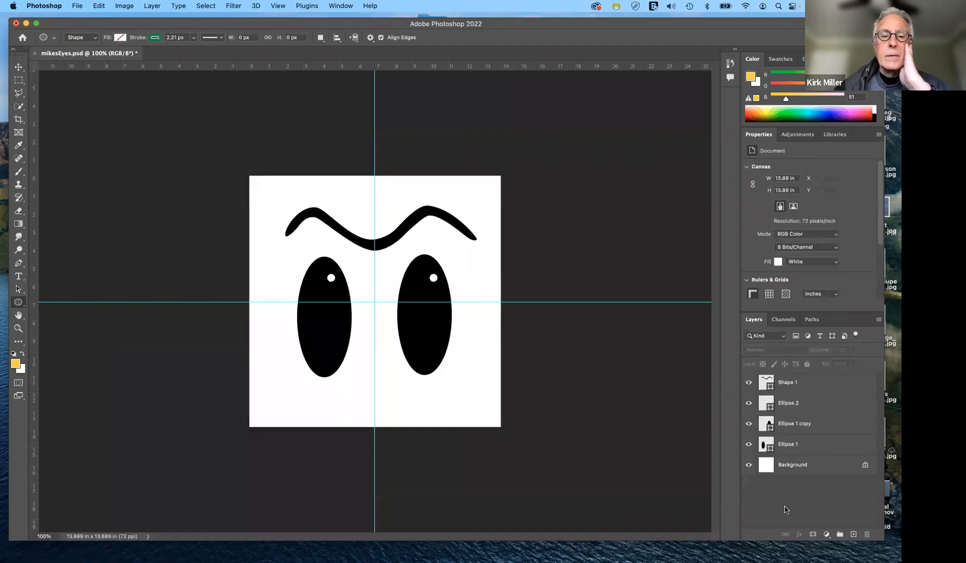
# Step: Hide the four shape layers above the Background, and show them again one by one from Ellipse 1 up to Shape 1
pyautogui.click(748, 383)
pyautogui.click(749, 404)
pyautogui.click(749, 424)
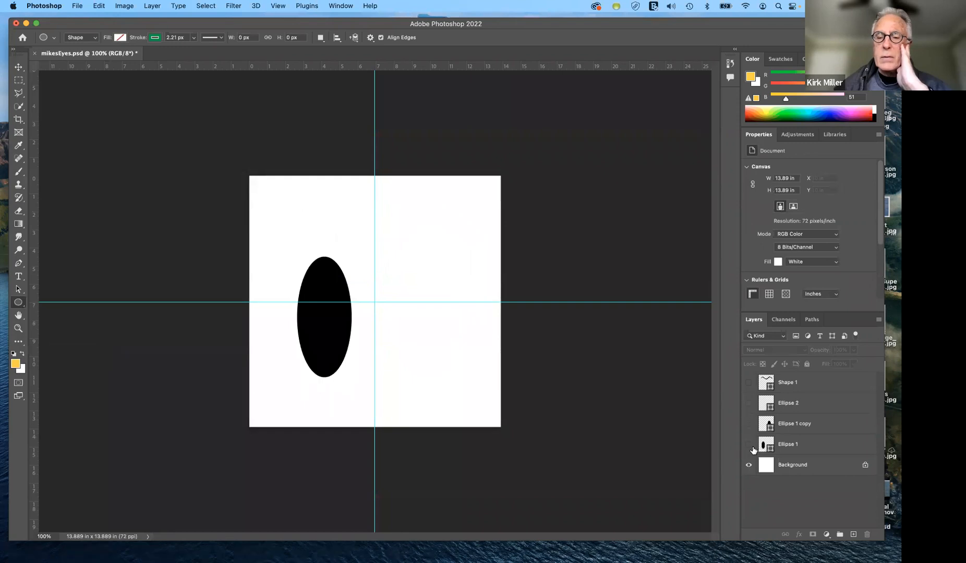
pyautogui.click(750, 446)
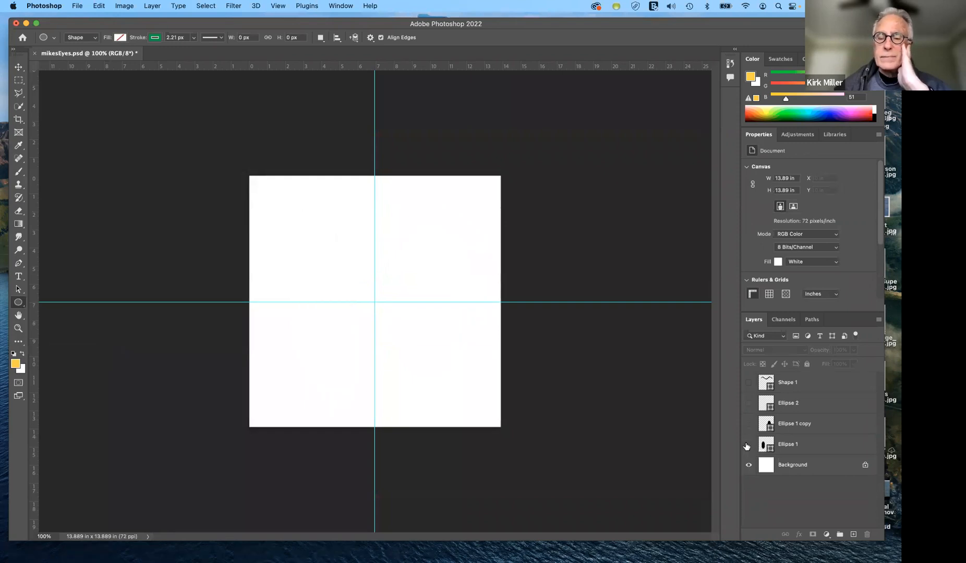
pyautogui.click(749, 445)
pyautogui.click(749, 424)
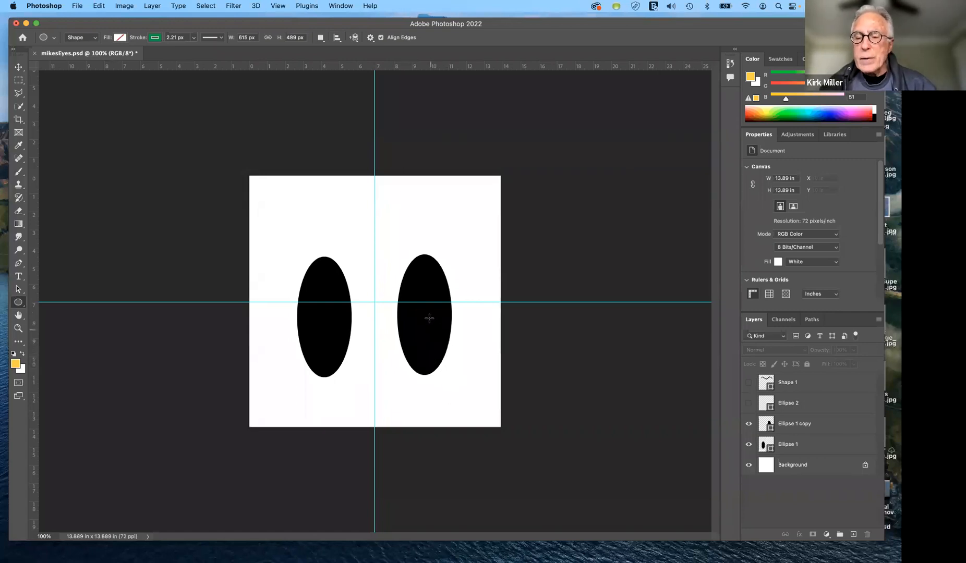
pyautogui.click(749, 403)
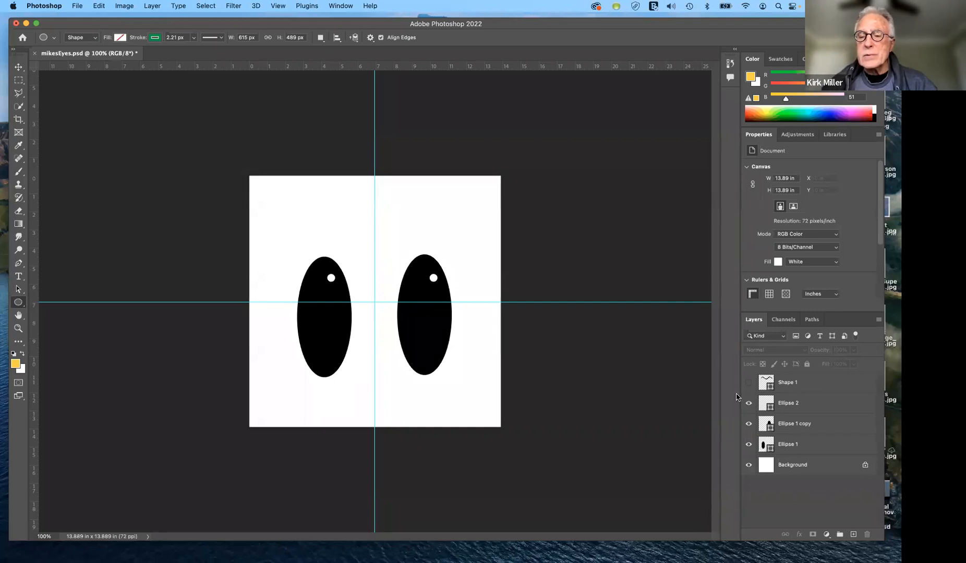
pyautogui.click(749, 382)
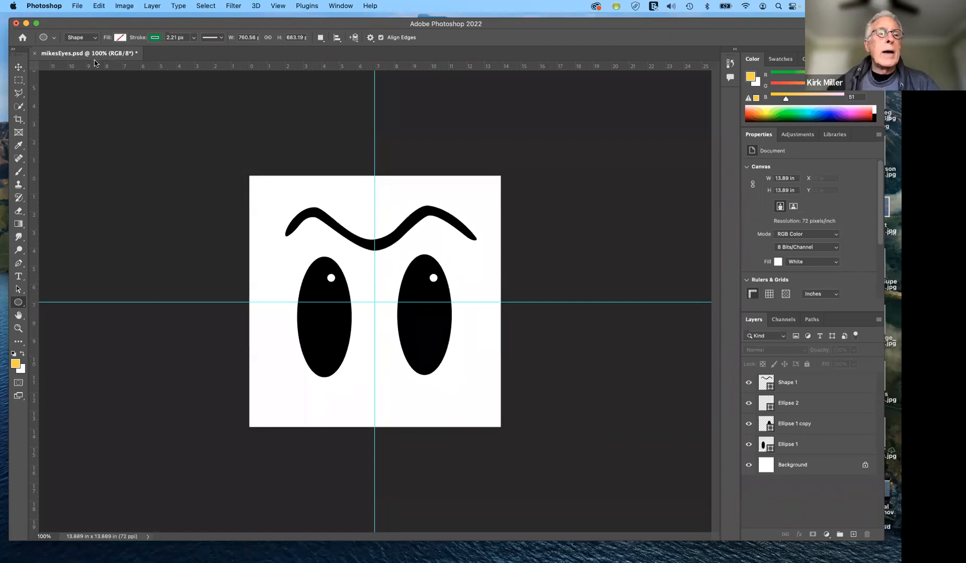
# Step: Examine the file formats available when saving mikesEyes under a new name on the computer, and leave without saving
pyautogui.click(77, 6)
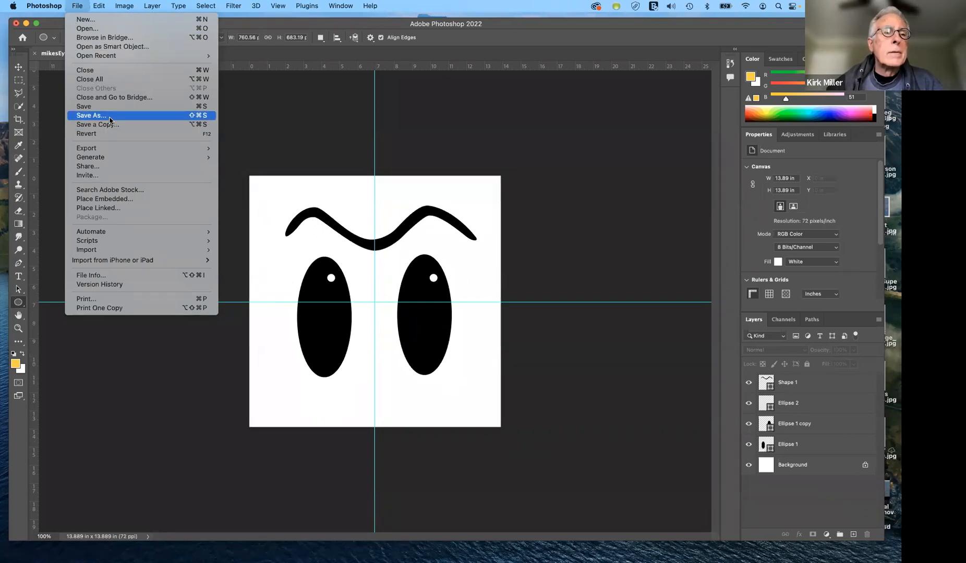
pyautogui.click(93, 116)
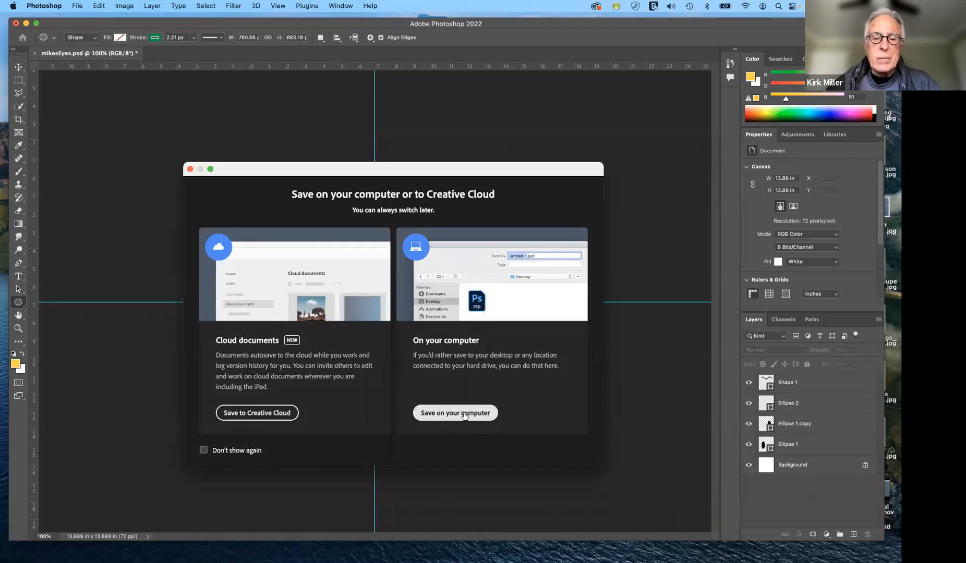
pyautogui.click(466, 414)
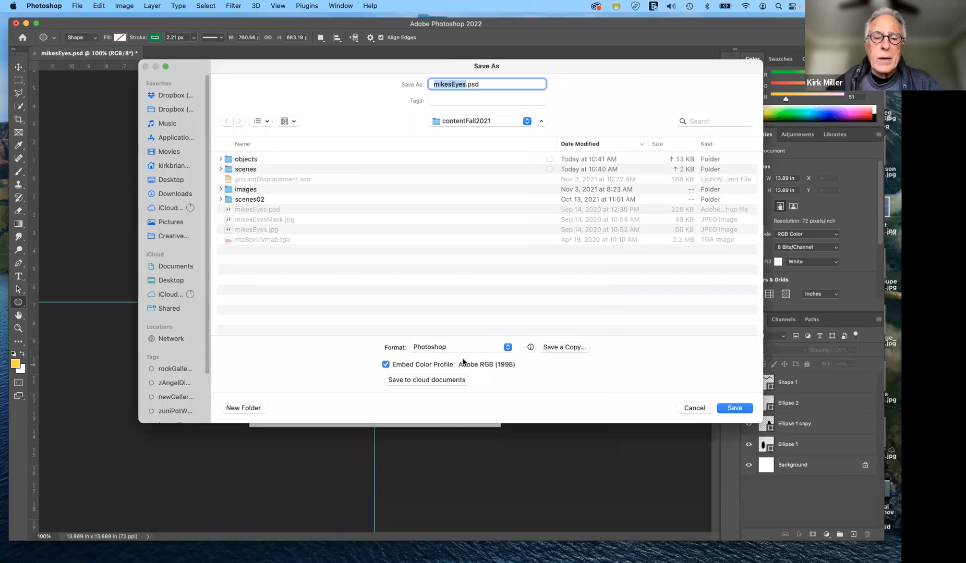
pyautogui.click(502, 348)
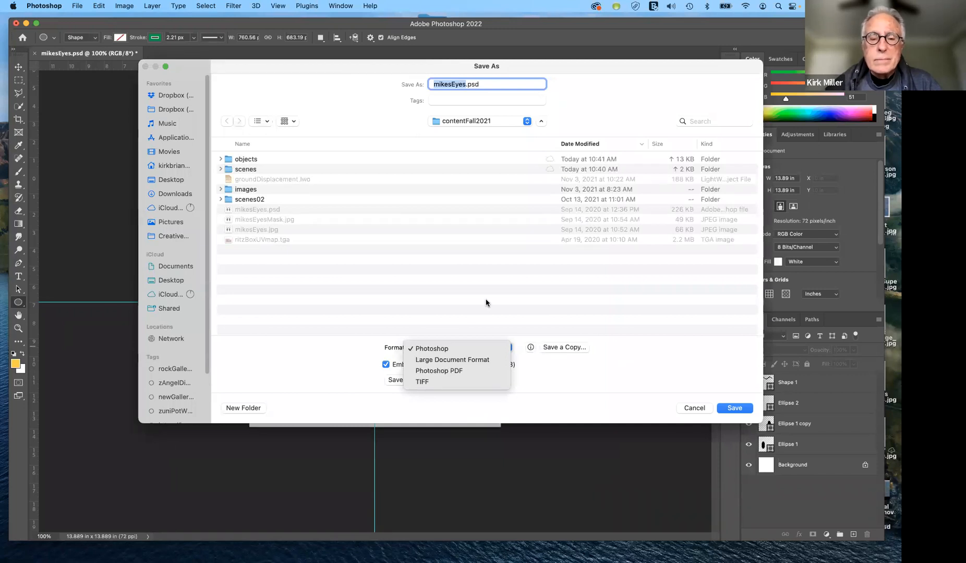
pyautogui.click(479, 399)
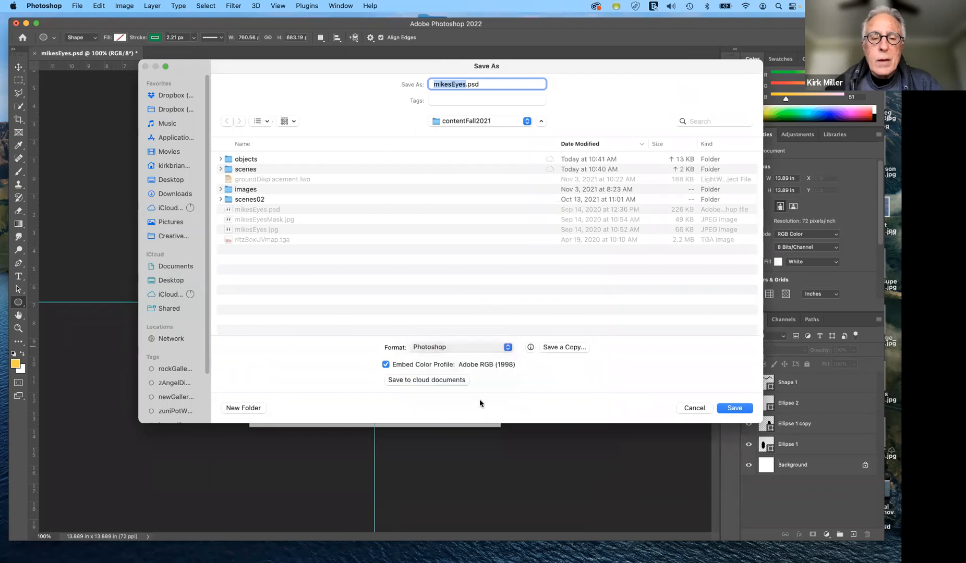
pyautogui.click(695, 408)
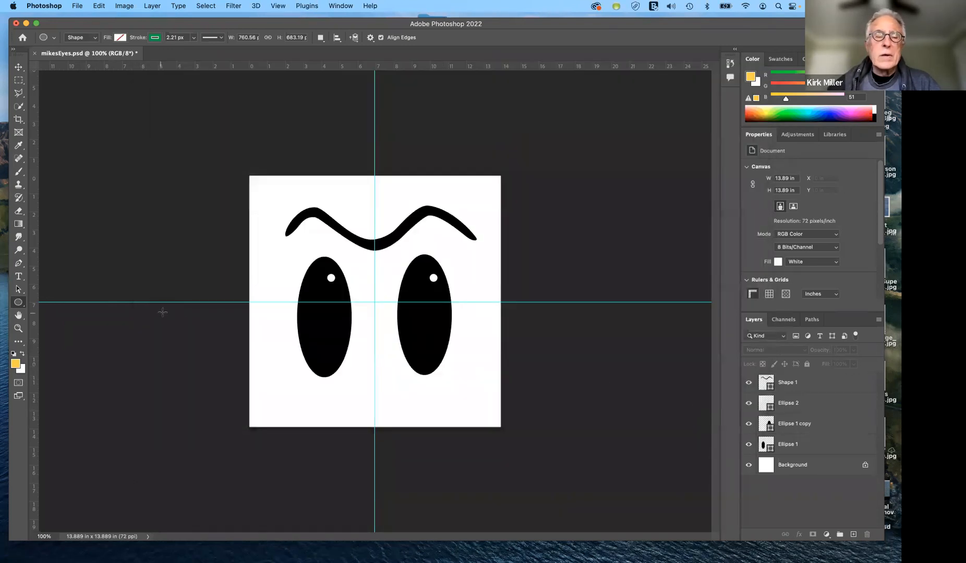
# Step: Review the JPEG format and High quality options in Save for Web (Legacy) for the eyes with highlights, and leave without saving
pyautogui.click(77, 6)
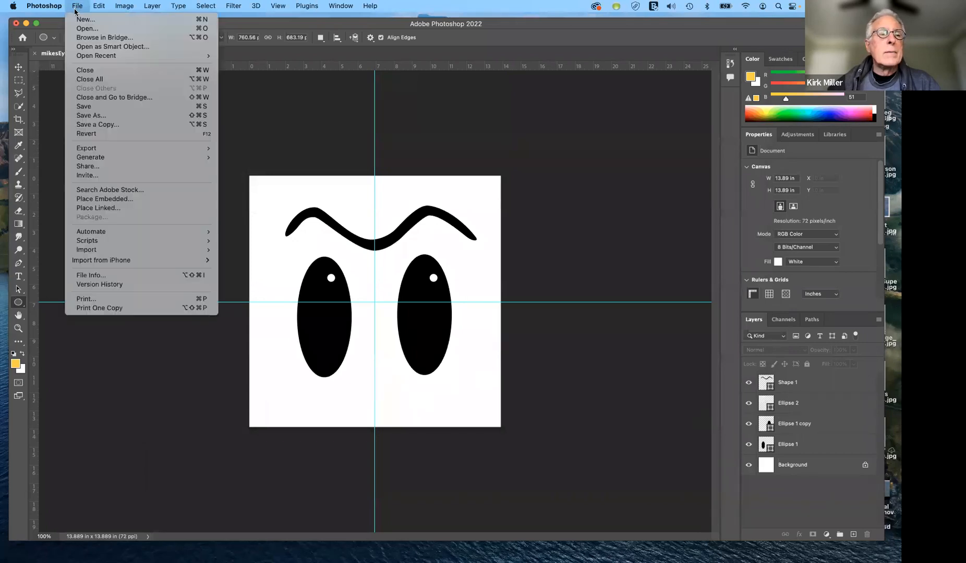
pyautogui.moveTo(117, 151)
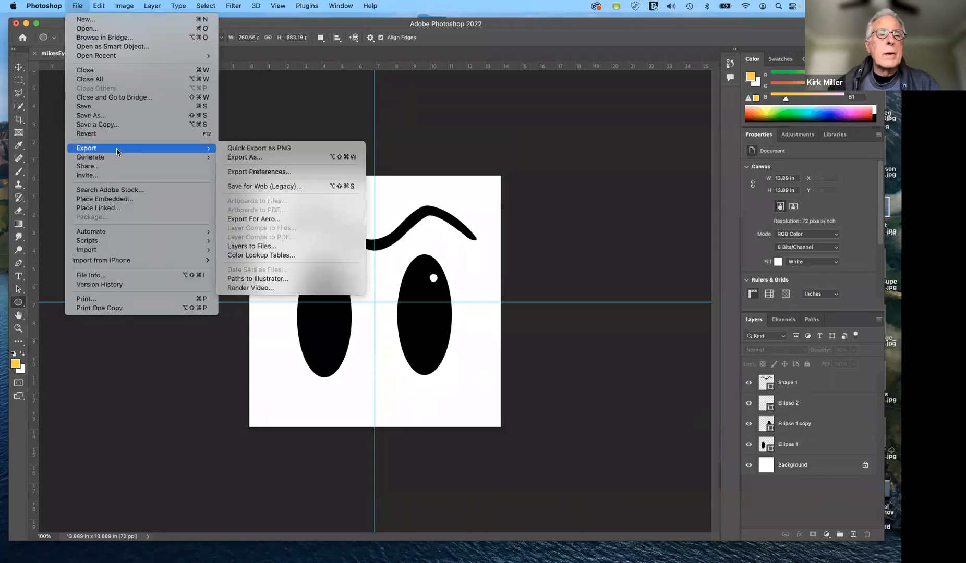
pyautogui.click(286, 187)
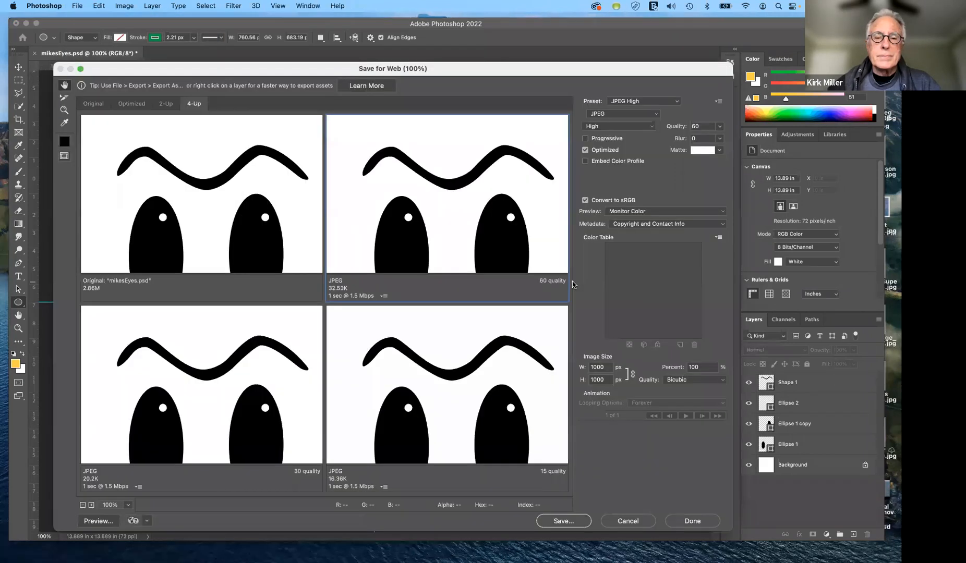
pyautogui.click(620, 114)
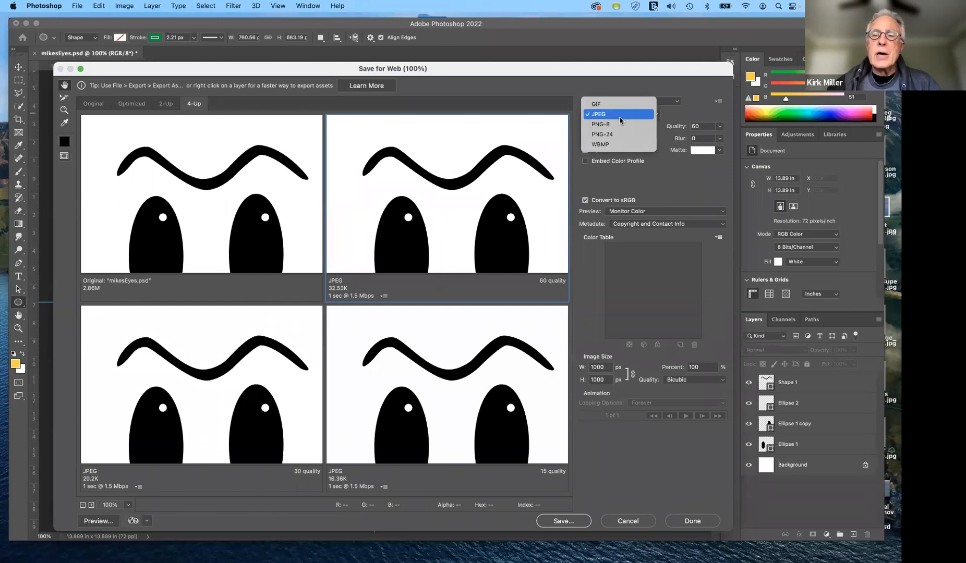
pyautogui.click(620, 119)
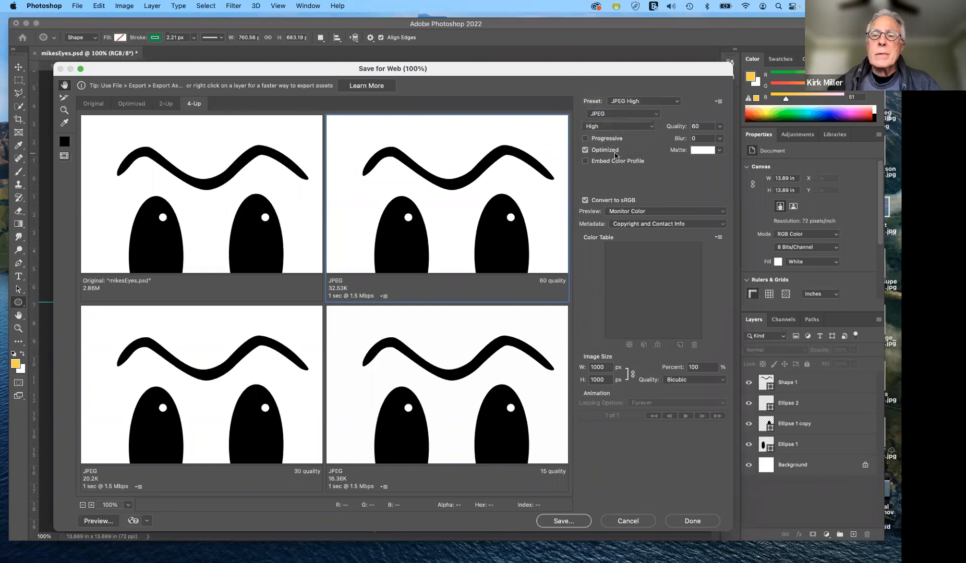
pyautogui.click(642, 126)
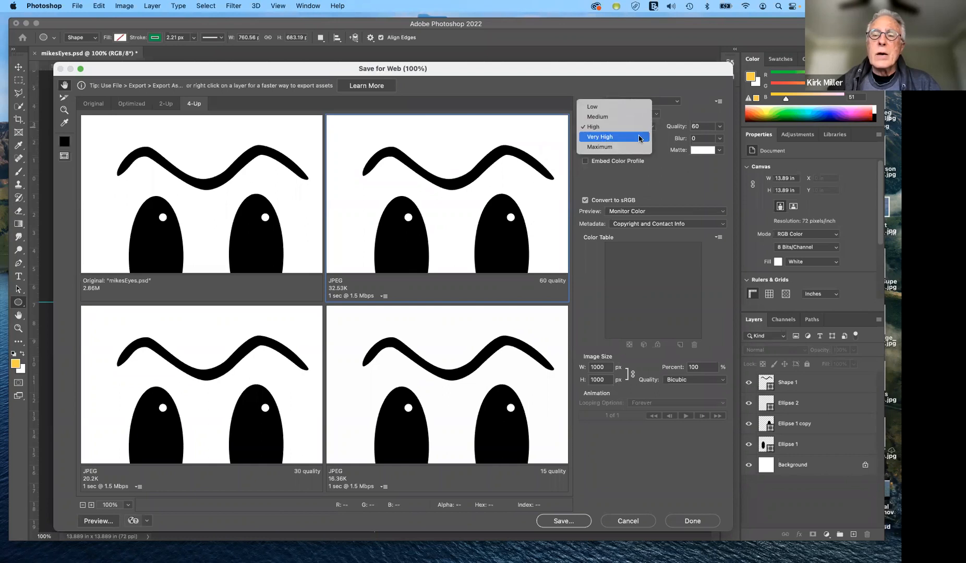
pyautogui.click(636, 127)
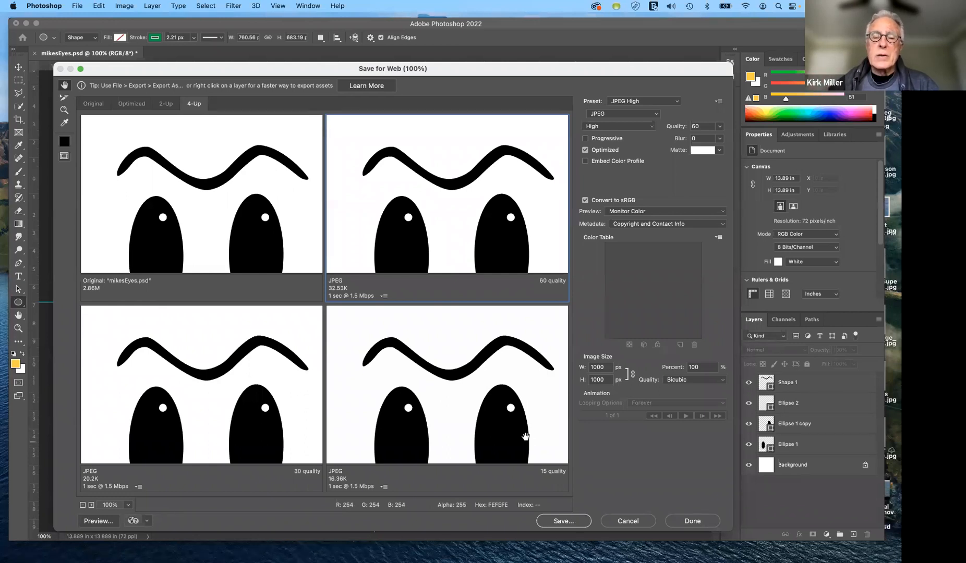
pyautogui.click(629, 521)
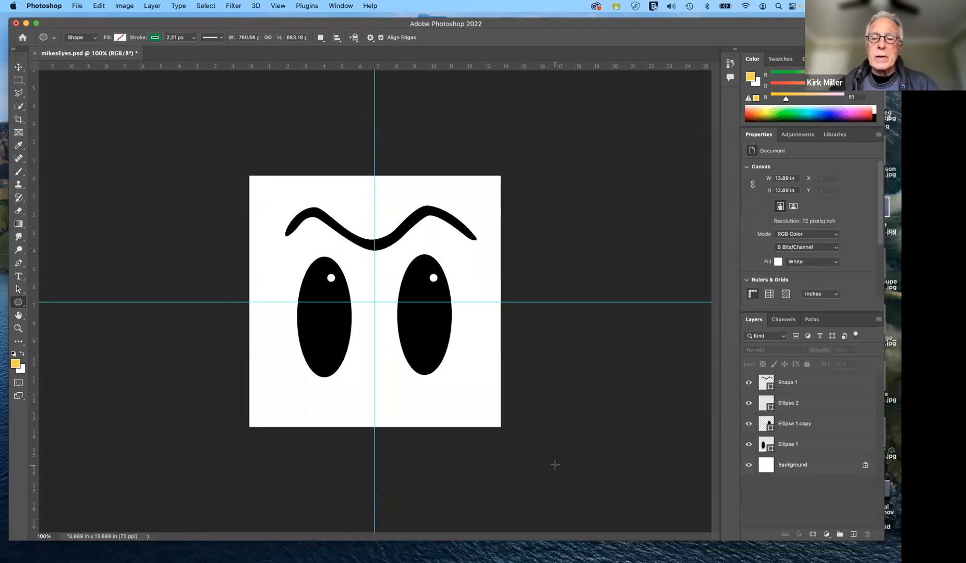
# Step: Hide the Ellipse 2 highlight layer and preview the mask version in Save for Web (Legacy) without saving it
pyautogui.click(748, 403)
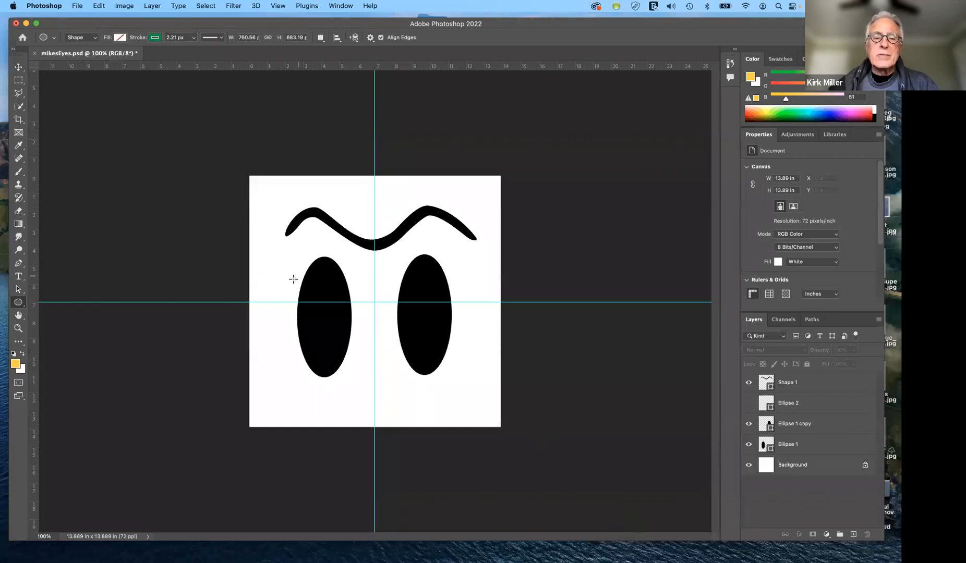
pyautogui.click(76, 6)
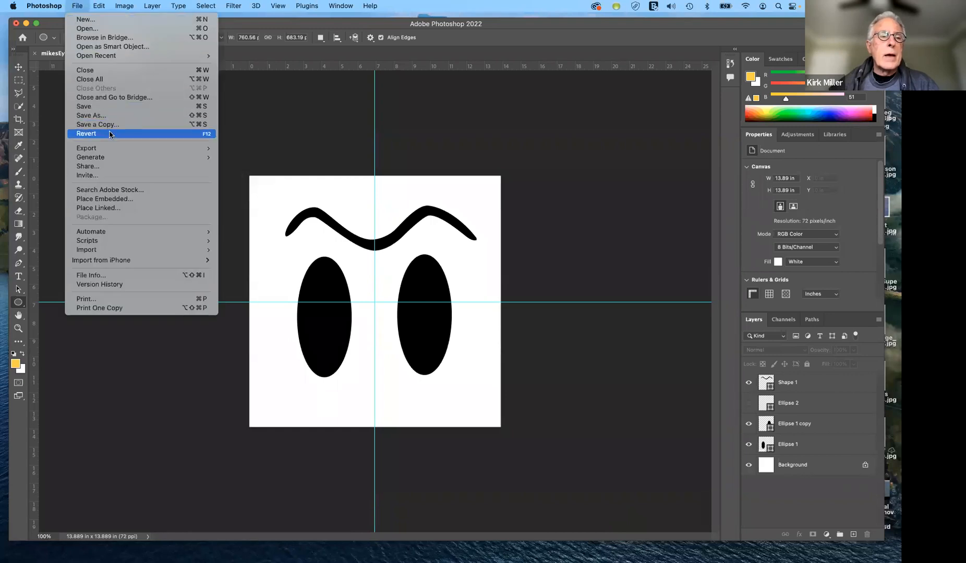
pyautogui.moveTo(108, 148)
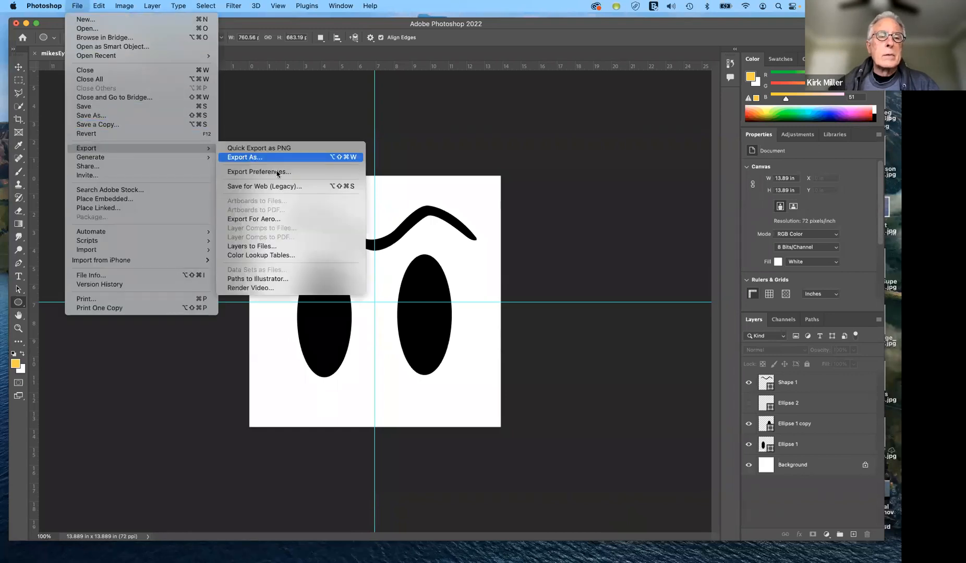
pyautogui.click(318, 186)
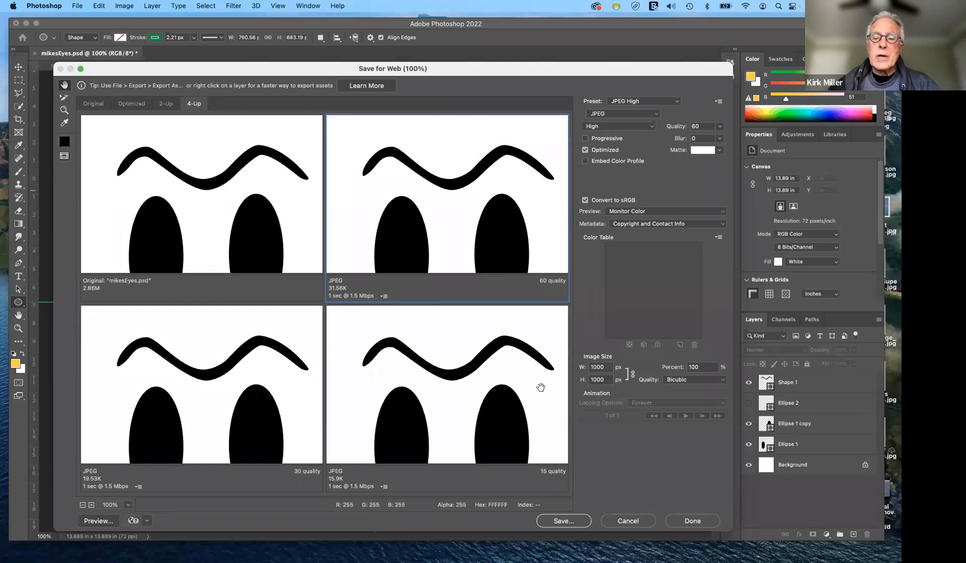
pyautogui.click(632, 521)
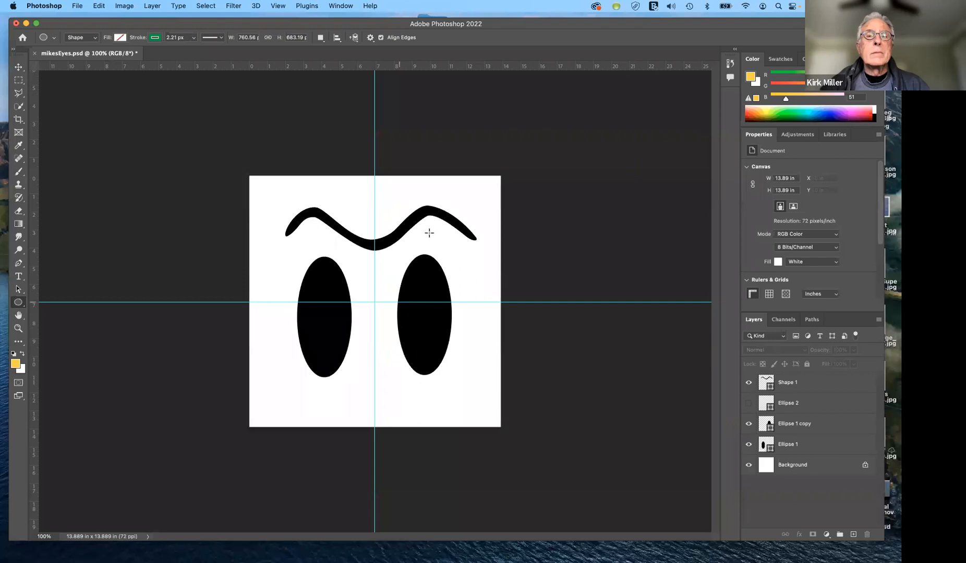
# Step: Switch to Google Drive in Firefox and open the mikesEyes folder inside Ancillary Files of art195_Spring2022
pyautogui.moveTo(158, 556)
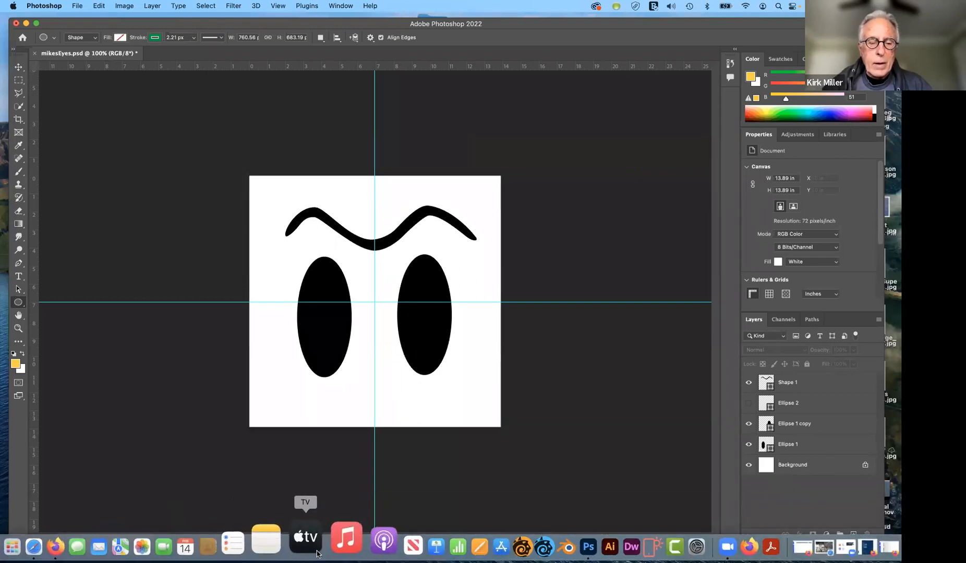
pyautogui.click(95, 545)
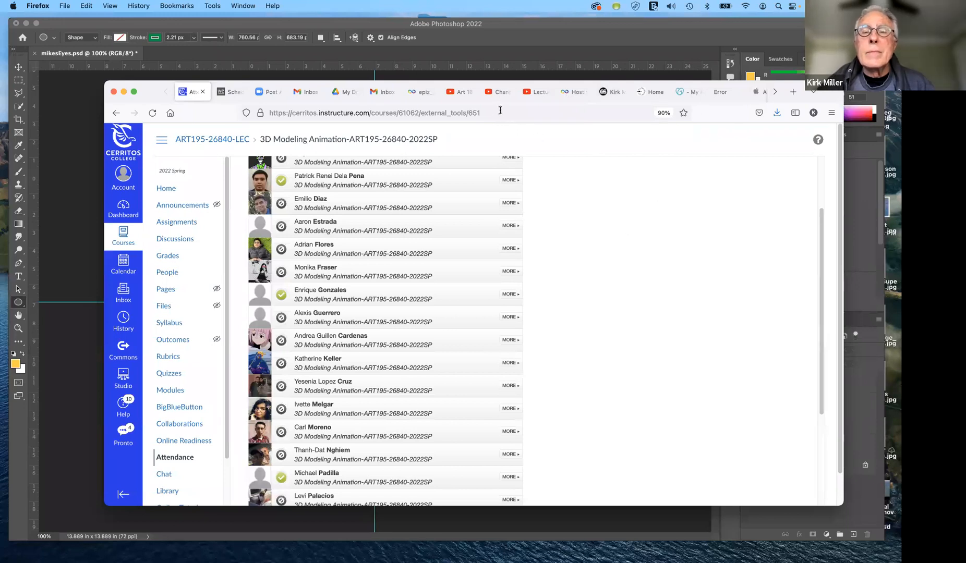
pyautogui.click(335, 93)
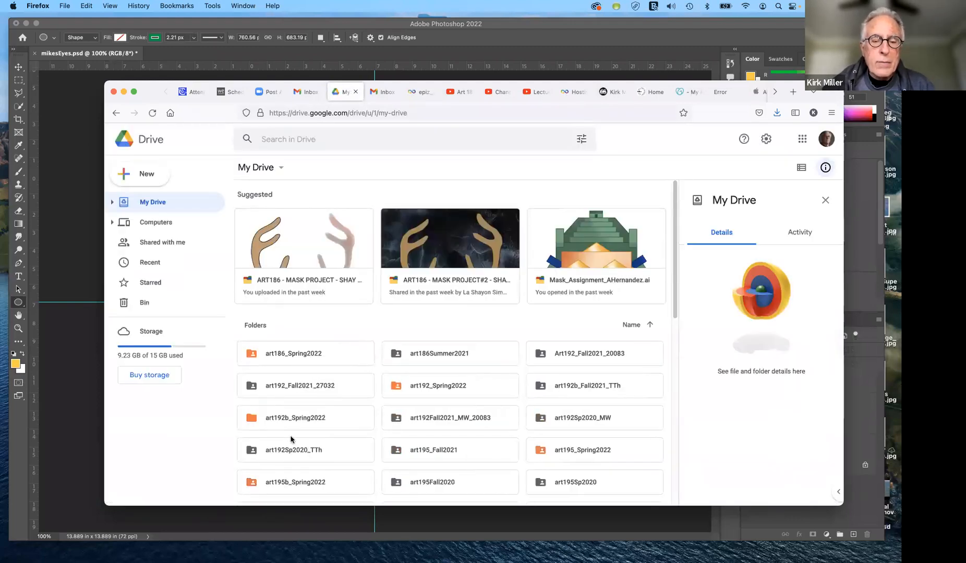
pyautogui.doubleClick(543, 452)
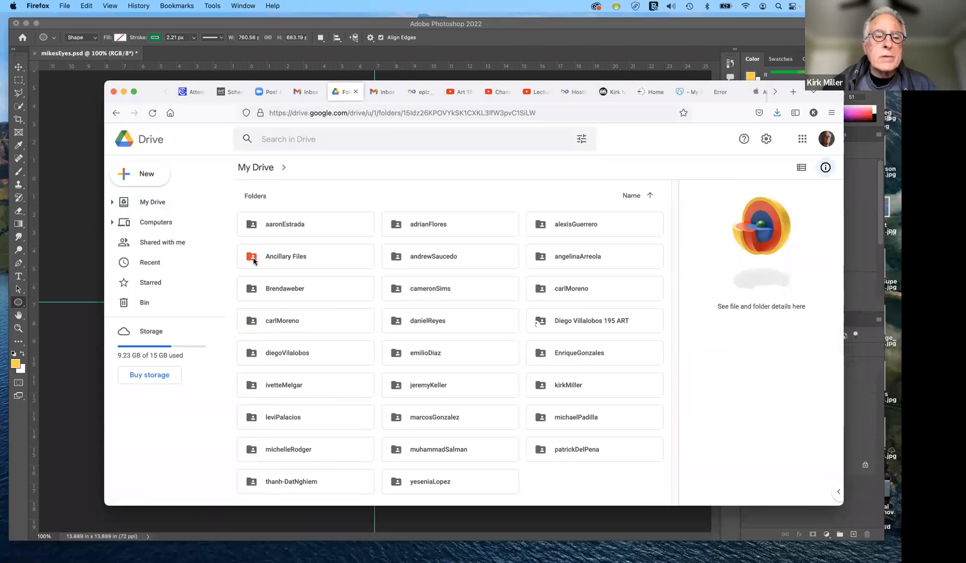
pyautogui.doubleClick(253, 257)
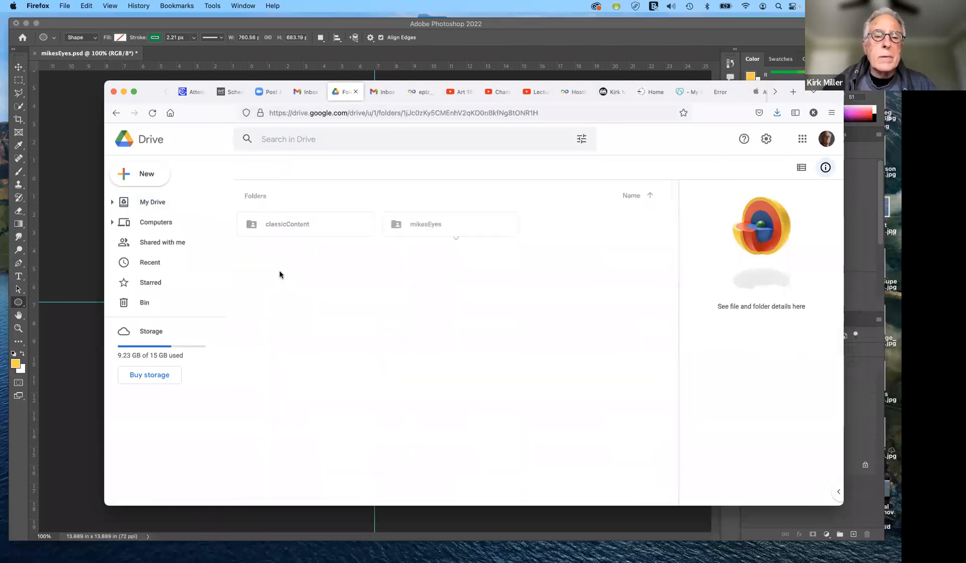
pyautogui.doubleClick(396, 225)
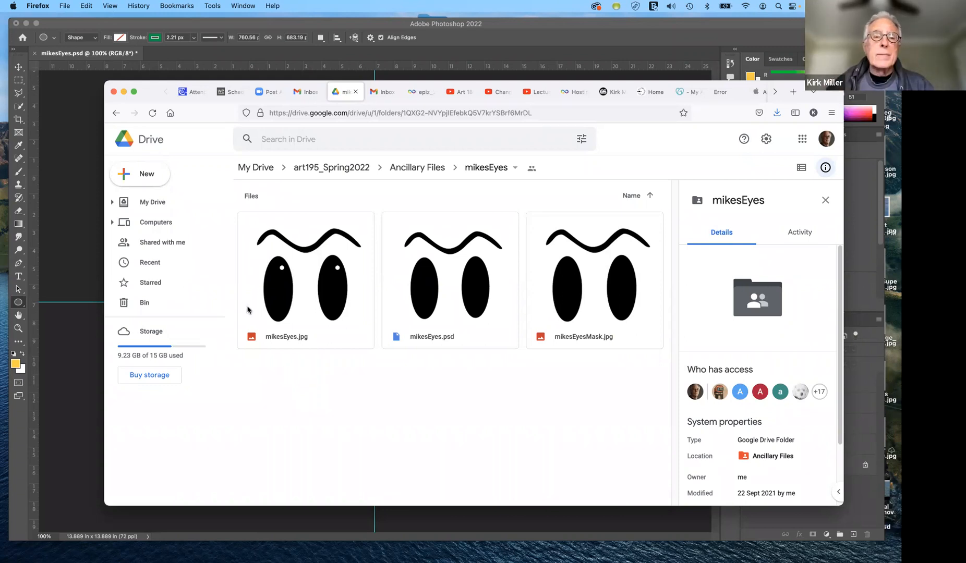
# Step: Return to Photoshop and show the Ellipse 2 highlight layer
pyautogui.click(124, 92)
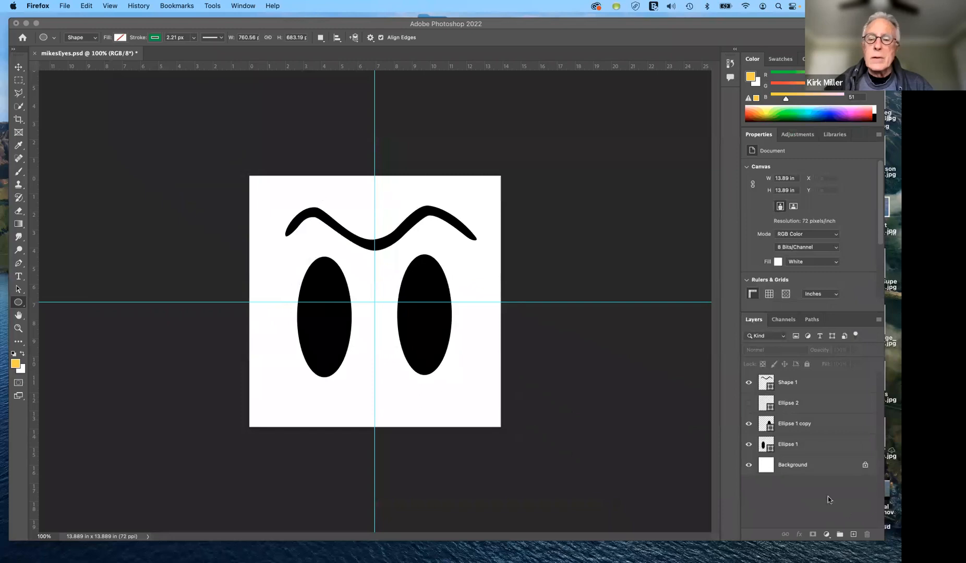
pyautogui.click(748, 402)
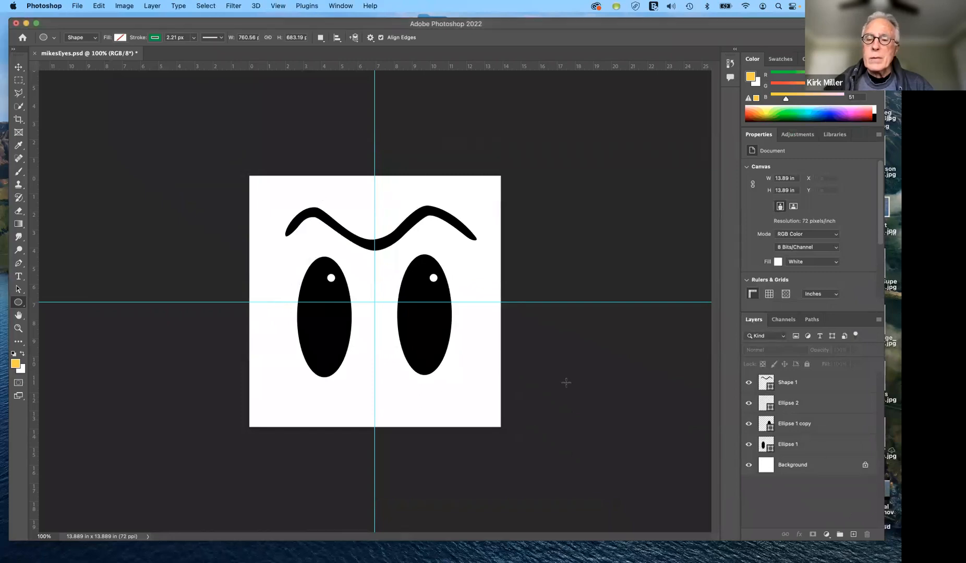